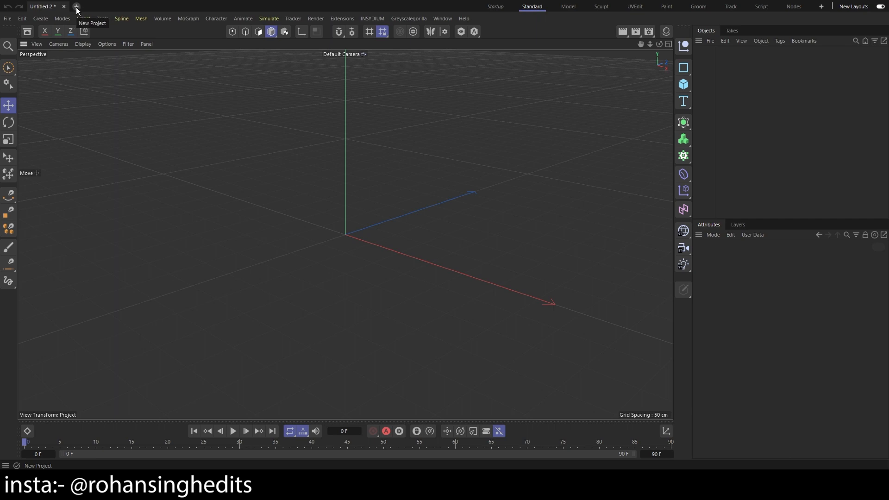
# Create a new project and add a default cube to it.
pyautogui.click(76, 6)
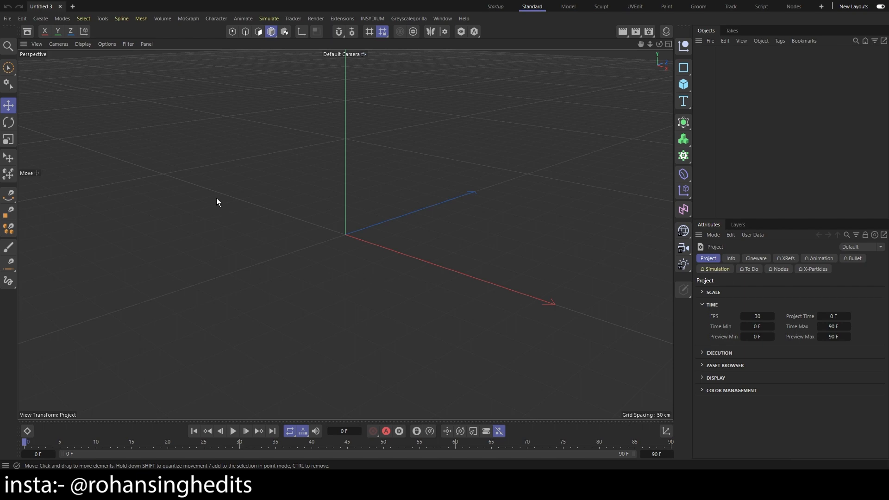
pyautogui.click(683, 84)
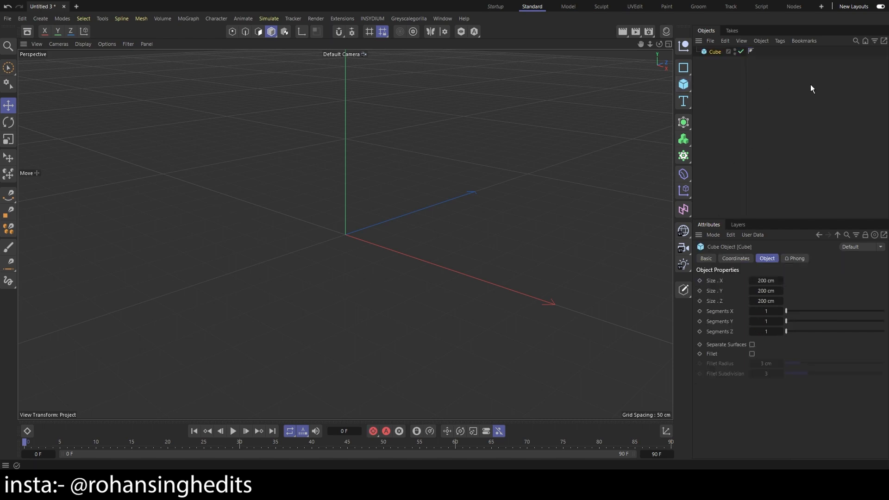
# Open another empty project alongside the cube project and switch between the two, ending on the cube project.
pyautogui.click(76, 6)
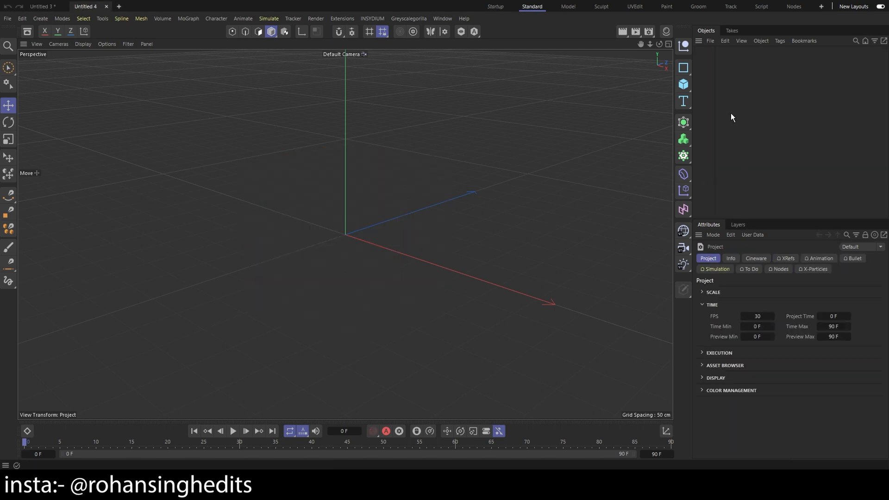
pyautogui.click(43, 6)
pyautogui.click(86, 6)
pyautogui.click(46, 10)
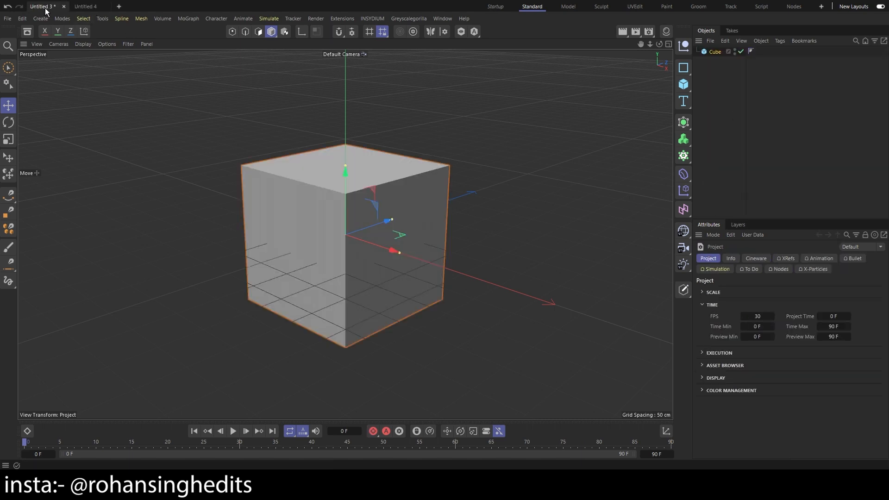
# Close the cube project without saving its changes.
pyautogui.click(64, 7)
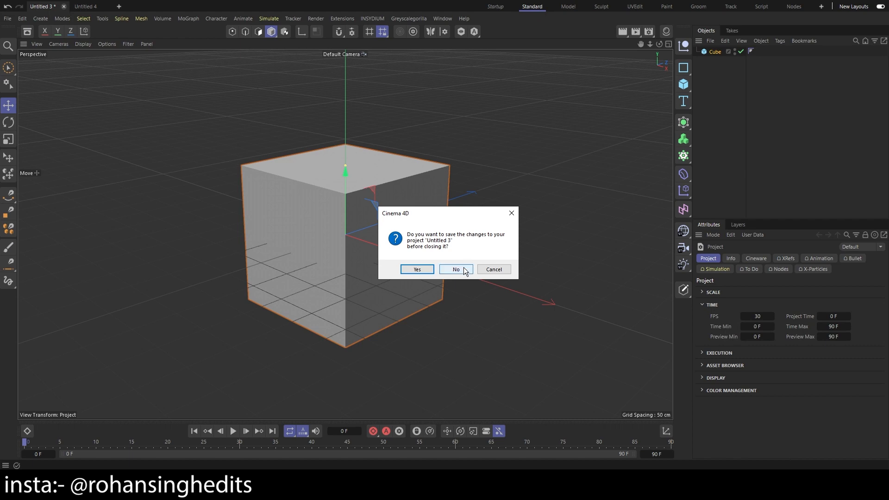
pyautogui.moveTo(460, 215); pyautogui.dragTo(441, 196)
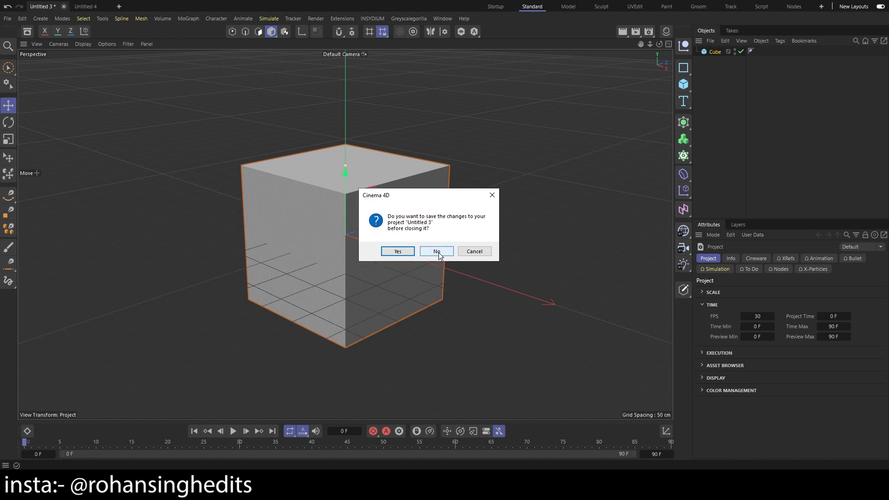
pyautogui.click(437, 251)
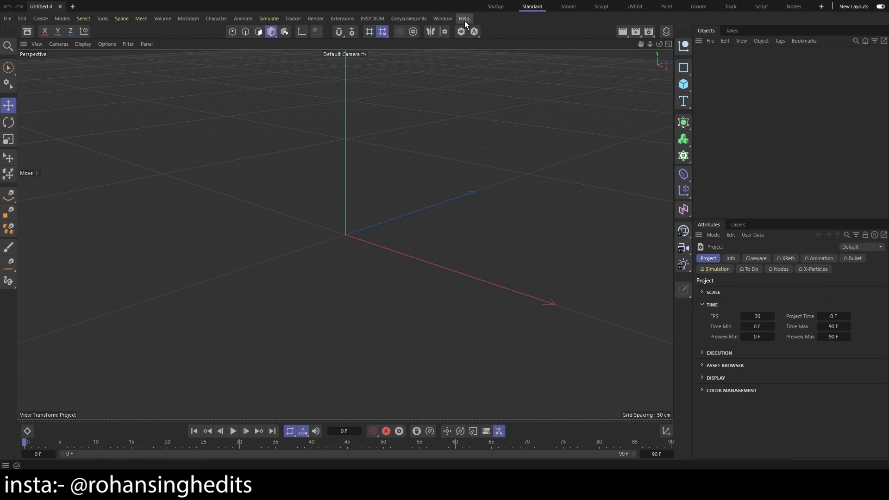
# Review the available commands for project files, object creation, editing modes, selection and transform tools.
pyautogui.click(9, 20)
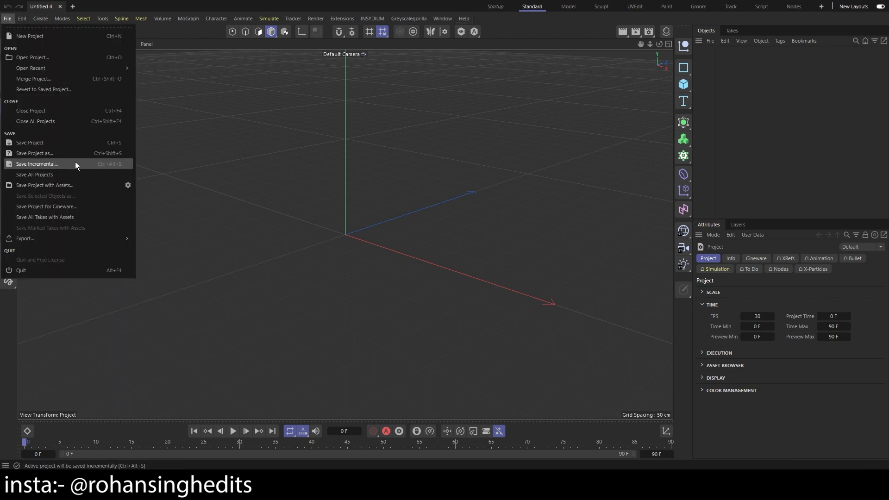
pyautogui.moveTo(25, 20)
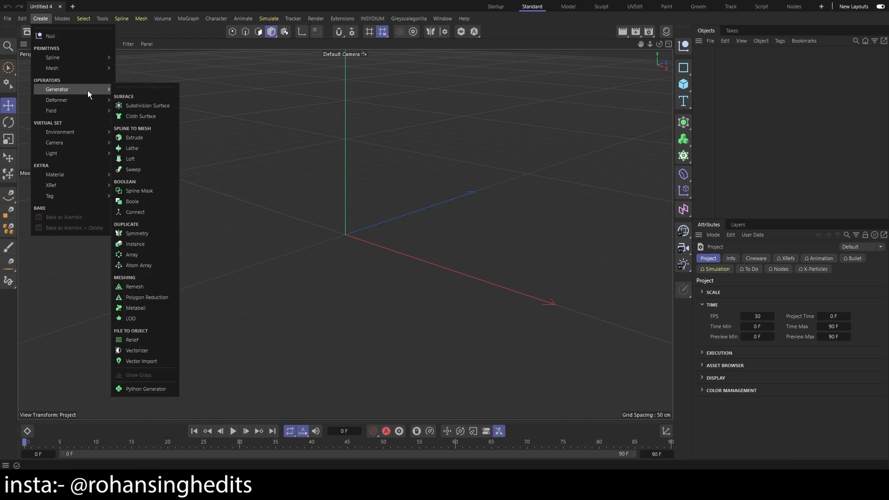
pyautogui.moveTo(90, 59)
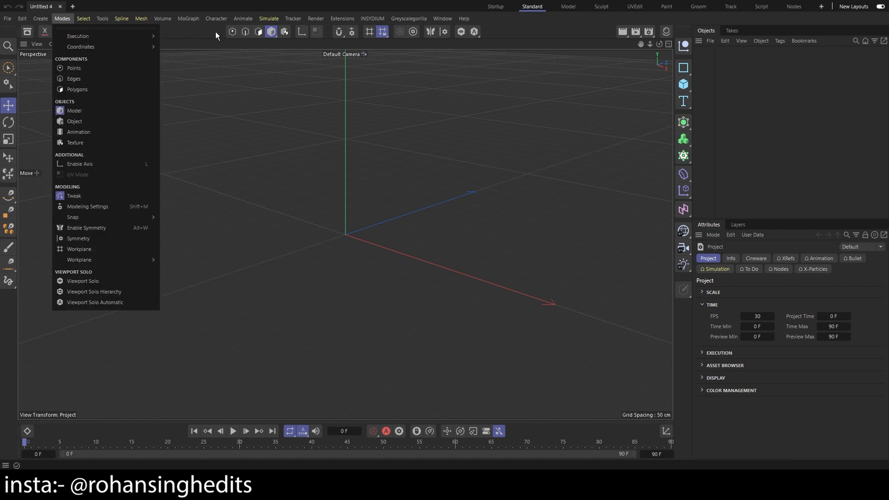
pyautogui.press('Escape')
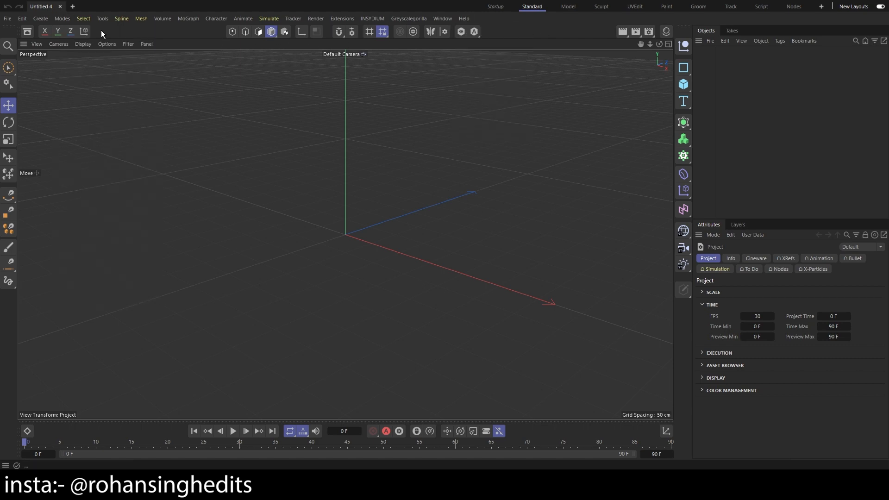
pyautogui.click(39, 19)
pyautogui.moveTo(62, 19)
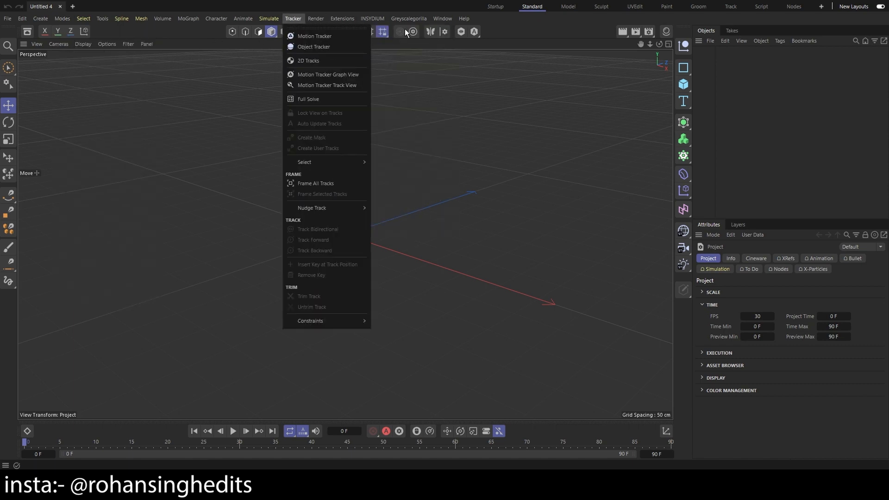
pyautogui.click(84, 19)
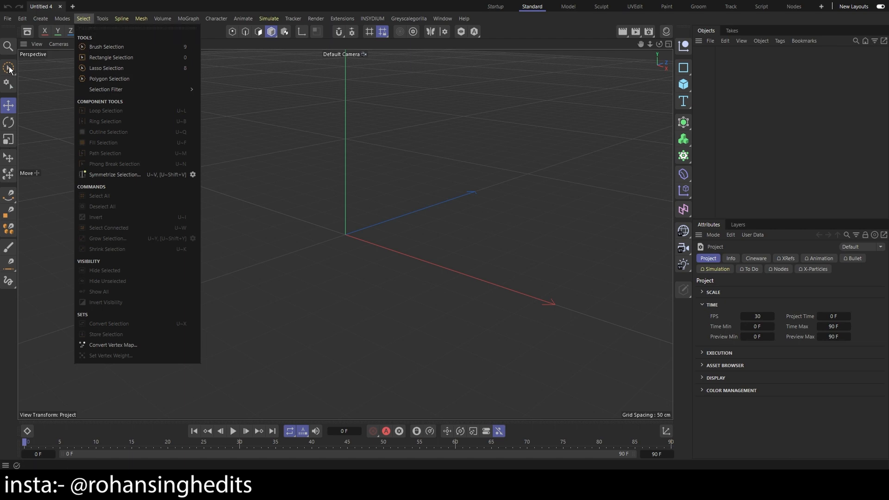
pyautogui.moveTo(105, 20)
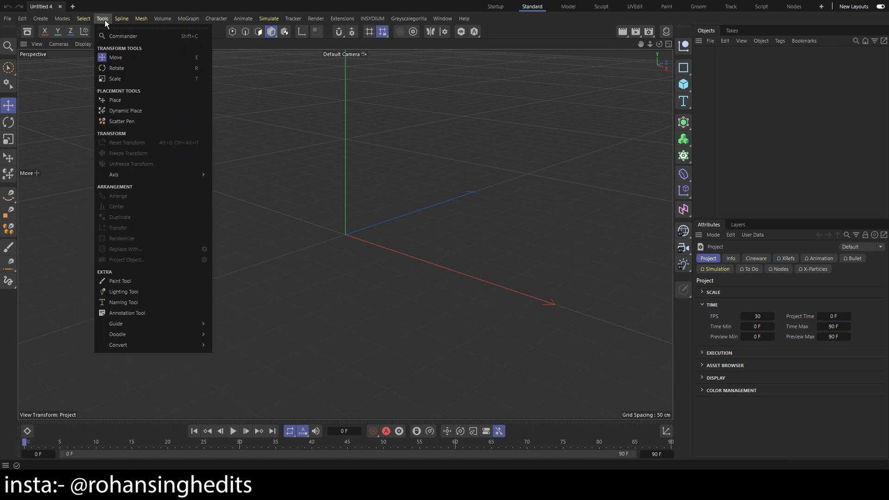
pyautogui.click(524, 31)
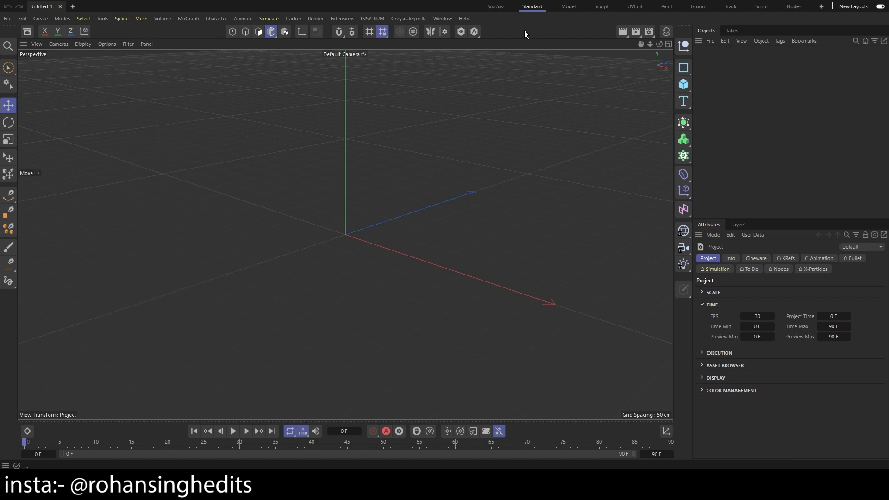
# Review the placement, spline, mesh and volume commands, plus the MoGraph generators and effectors.
pyautogui.click(102, 19)
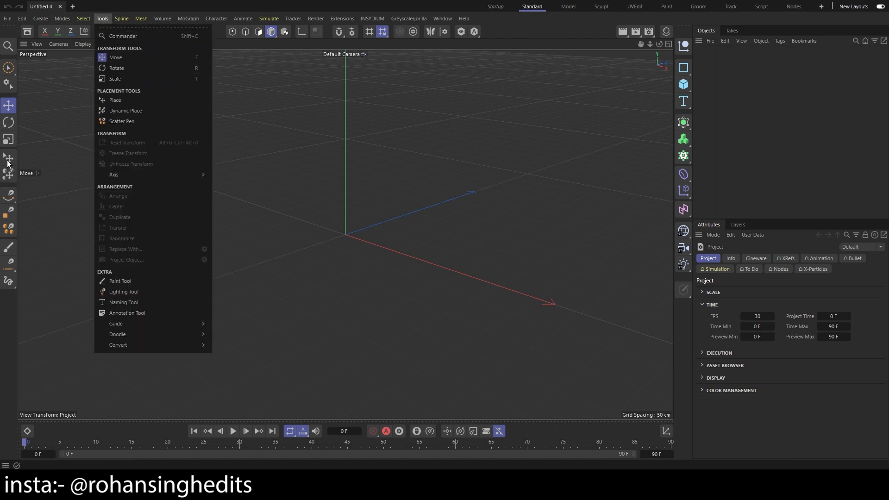
pyautogui.click(119, 17)
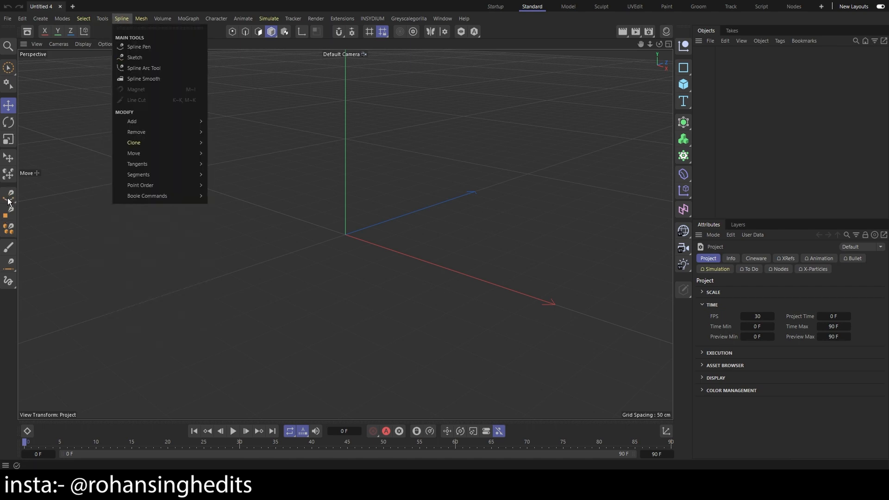
pyautogui.moveTo(145, 18)
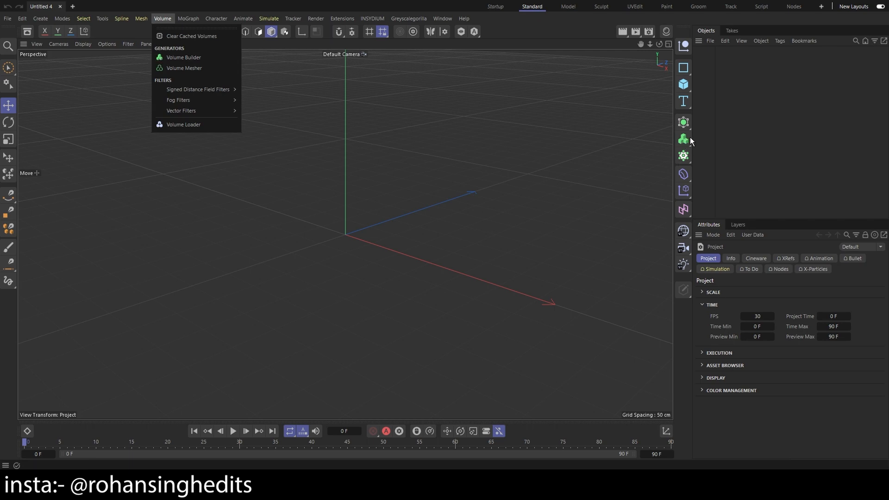
pyautogui.click(190, 17)
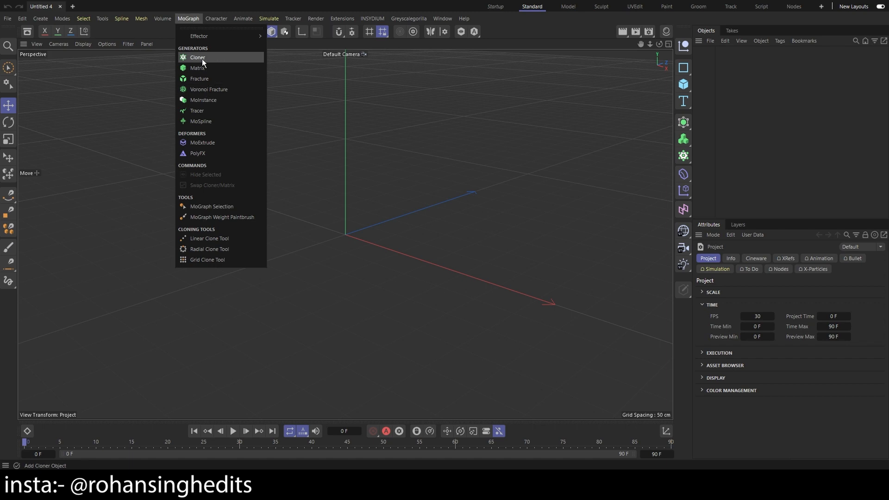
pyautogui.click(190, 19)
pyautogui.click(190, 19)
pyautogui.moveTo(227, 37)
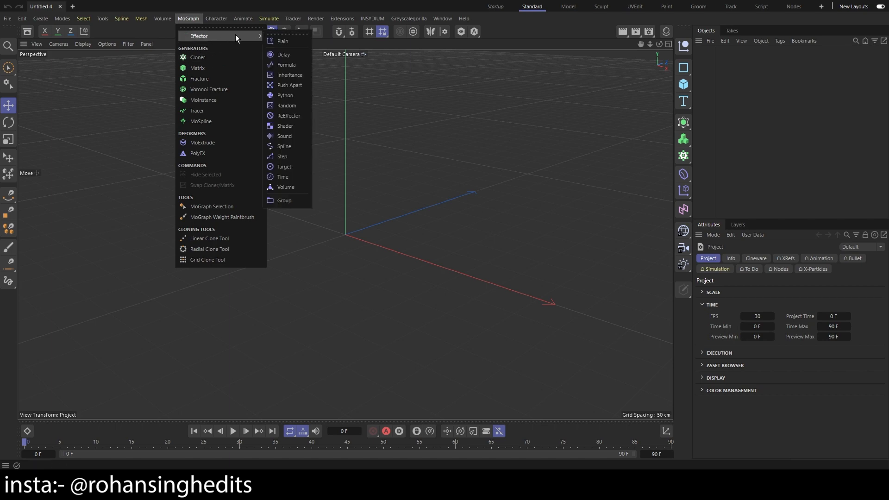
# Try adding a Character object to the empty scene.
pyautogui.moveTo(226, 20)
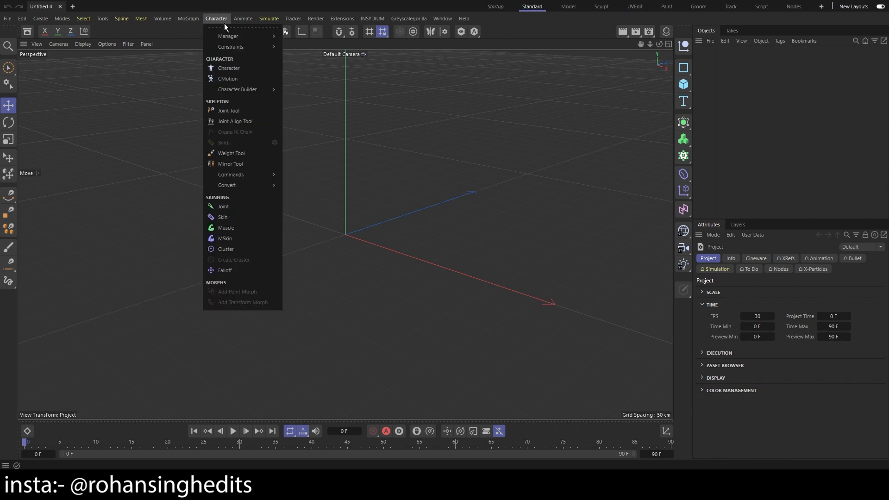
pyautogui.click(236, 69)
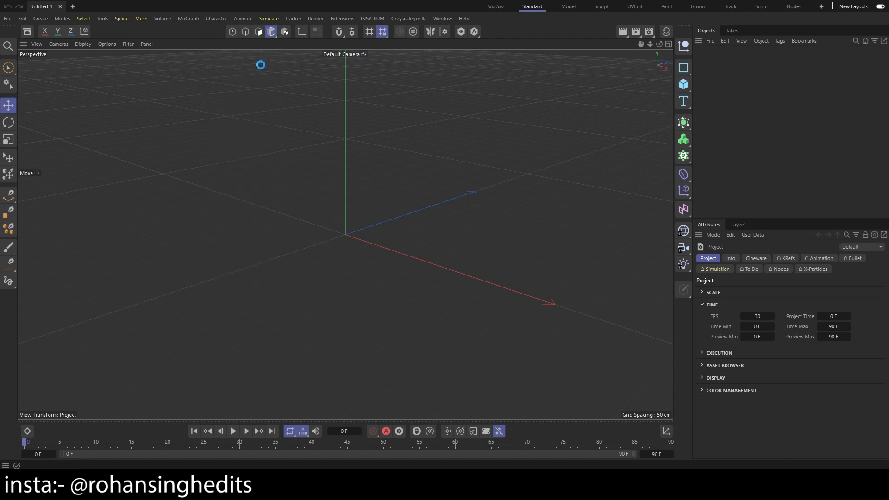
# Review the animation, simulation force, motion tracking and rendering commands.
pyautogui.click(247, 18)
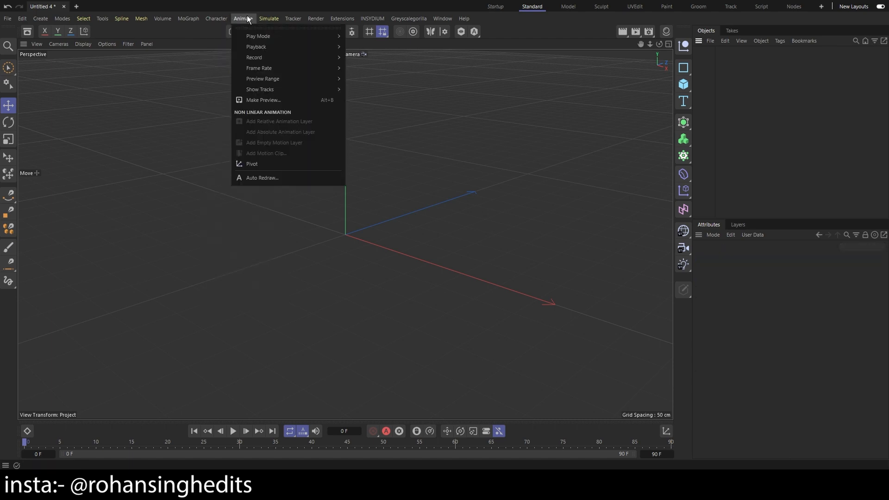
pyautogui.moveTo(268, 18)
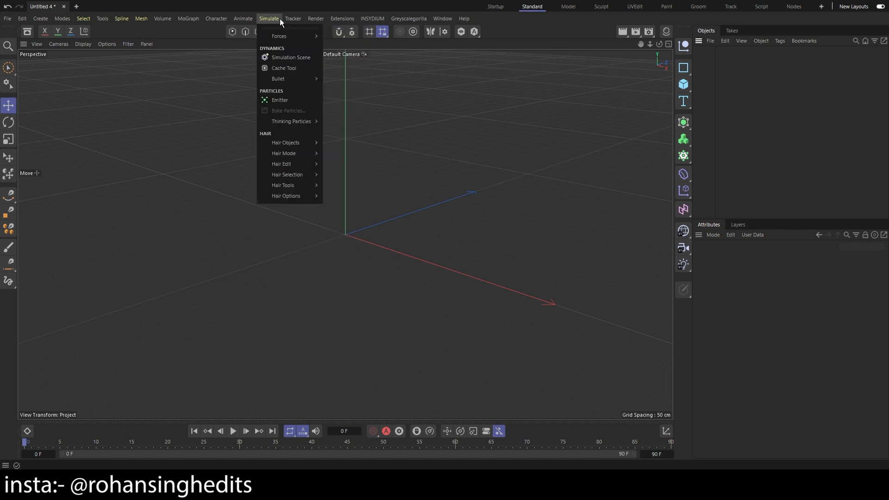
pyautogui.moveTo(287, 33)
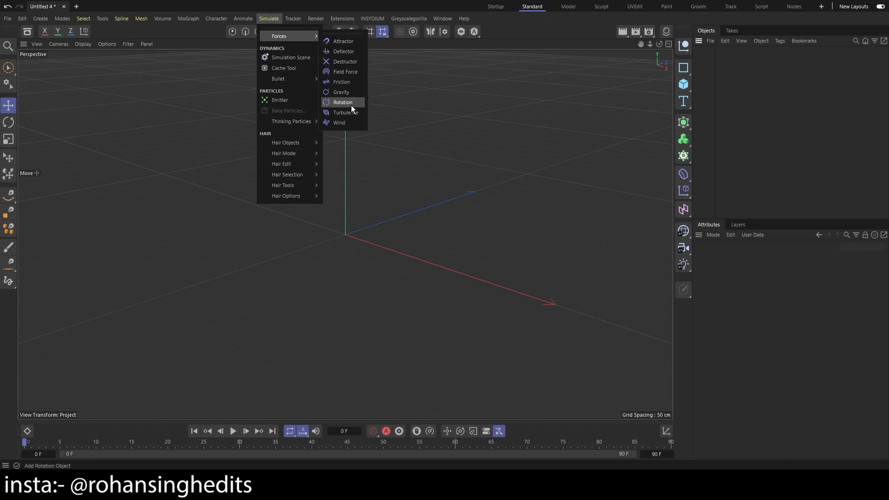
pyautogui.click(285, 21)
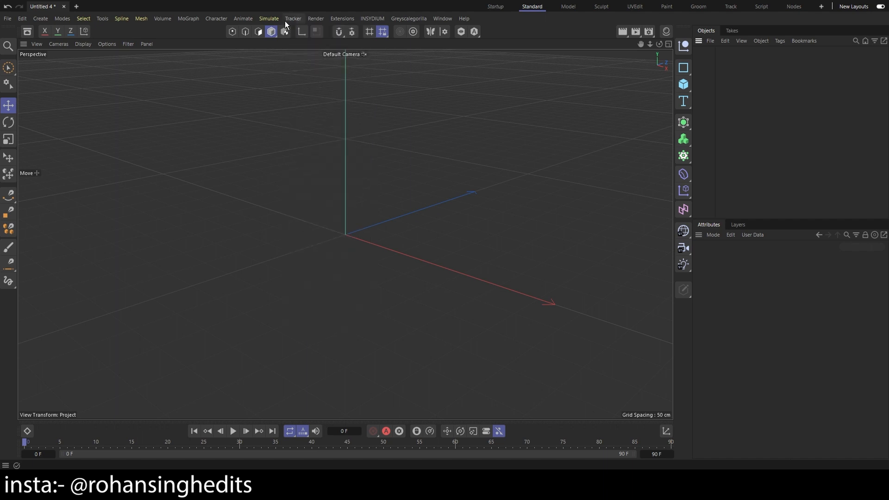
pyautogui.click(291, 19)
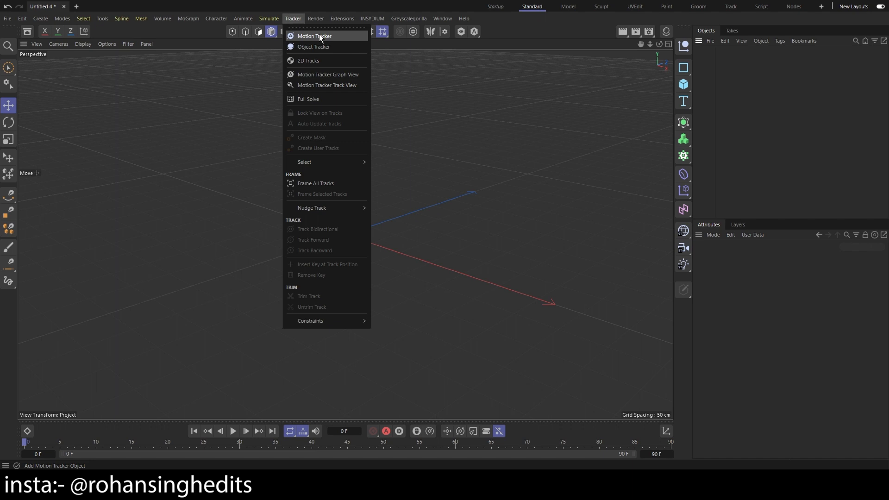
pyautogui.moveTo(320, 18)
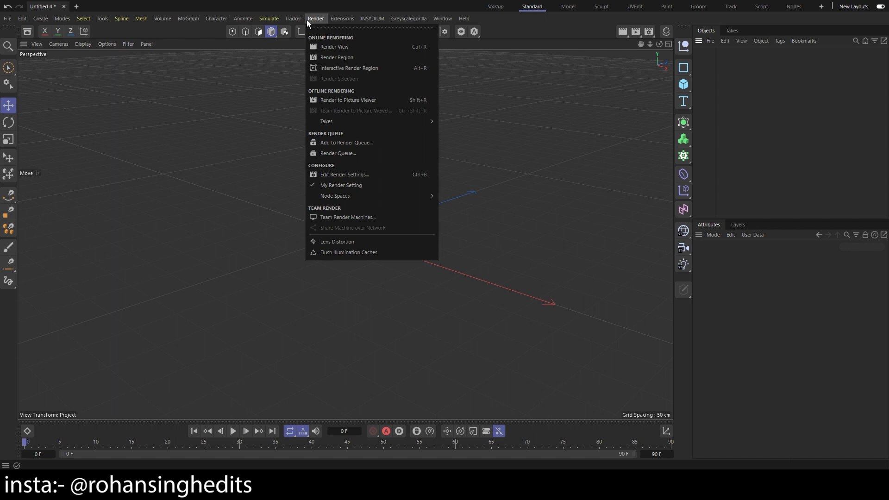
pyautogui.moveTo(349, 19)
# Examine the Output, Save, Multi-Pass, Anti-Aliasing and Options pages of the render settings, closing them when done.
pyautogui.moveTo(311, 19)
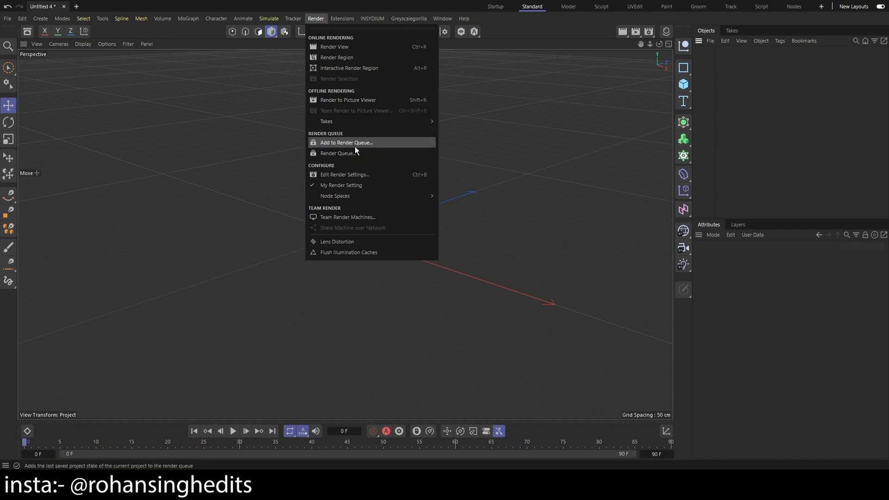
pyautogui.click(360, 175)
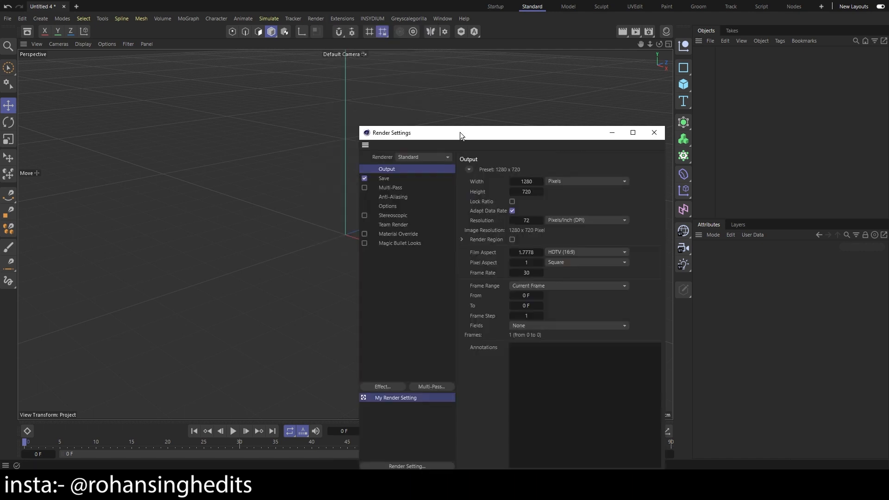
pyautogui.click(181, 92)
pyautogui.click(194, 102)
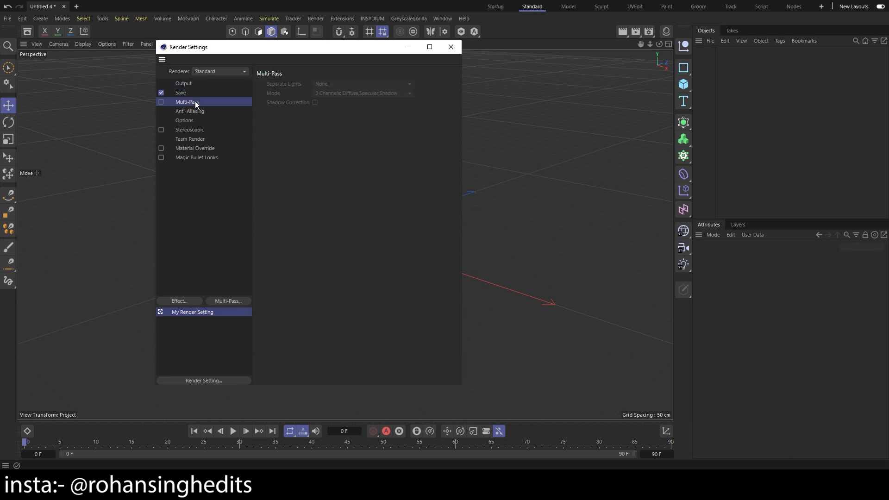
pyautogui.click(186, 92)
pyautogui.click(187, 83)
pyautogui.click(189, 93)
pyautogui.click(193, 110)
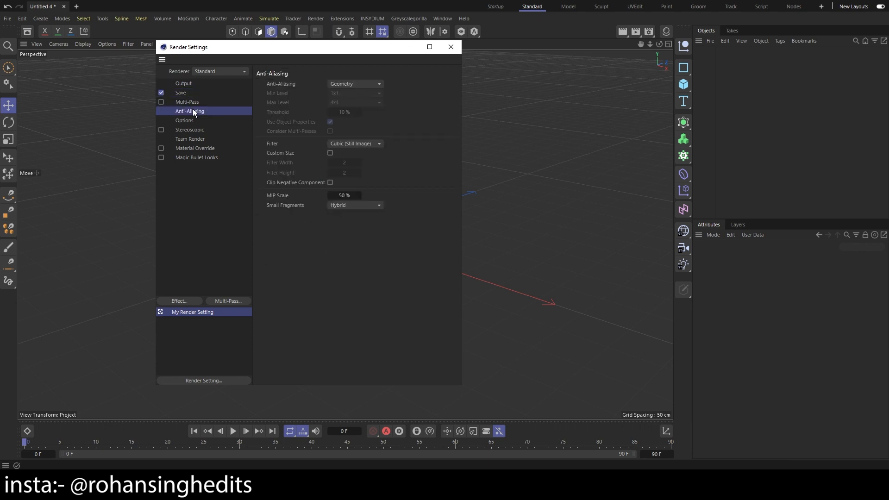
pyautogui.click(186, 120)
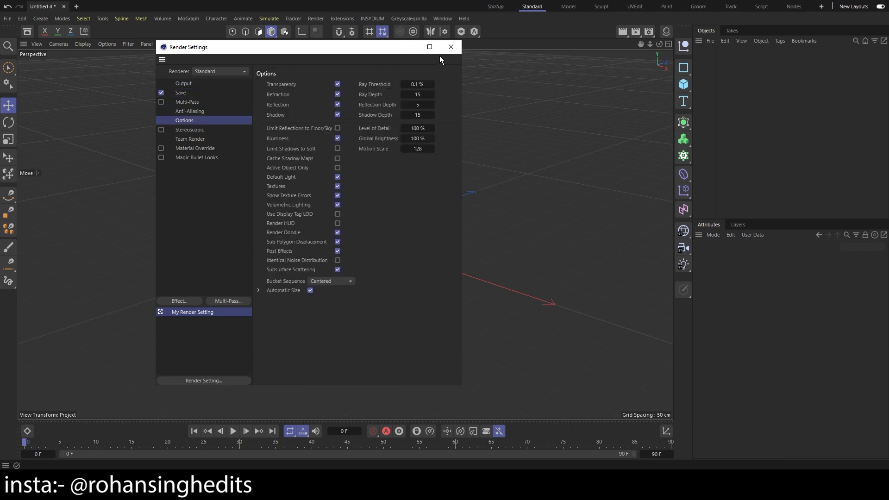
pyautogui.click(451, 46)
# Review the extension commands and the list of available manager windows.
pyautogui.click(347, 17)
pyautogui.click(344, 17)
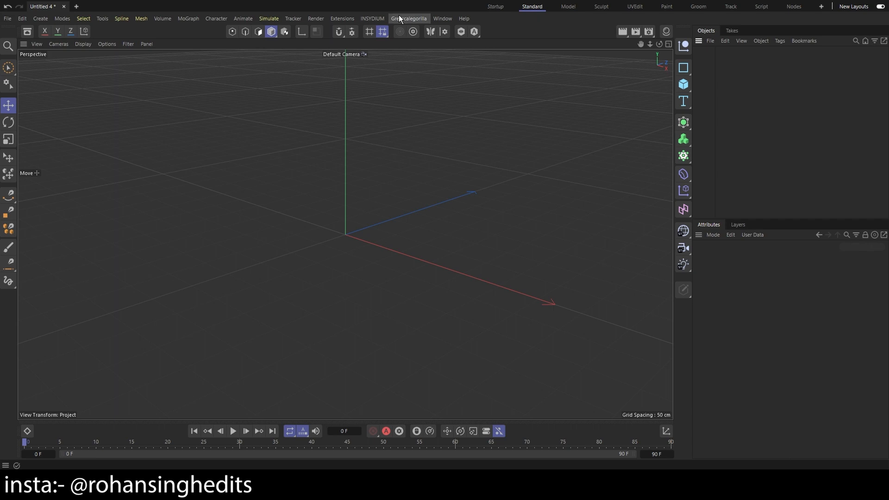
pyautogui.click(444, 20)
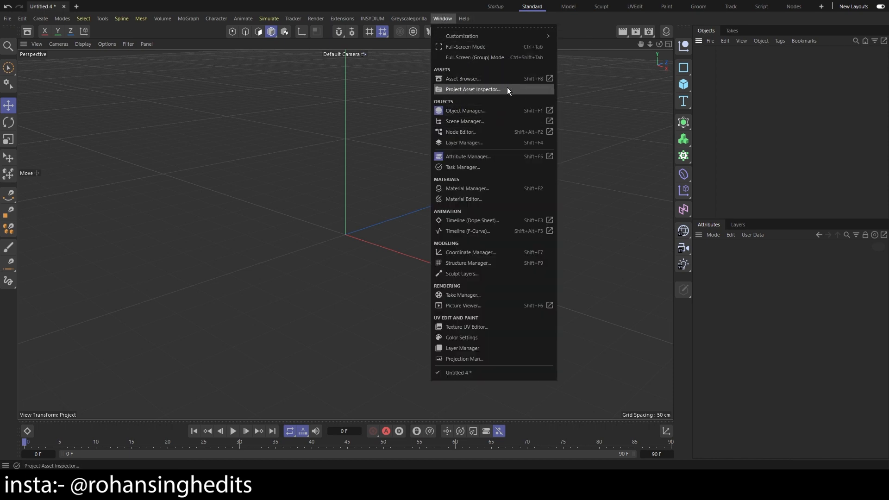
# Open the Asset Browser and browse its object categories, including Info Graphics.
pyautogui.click(463, 79)
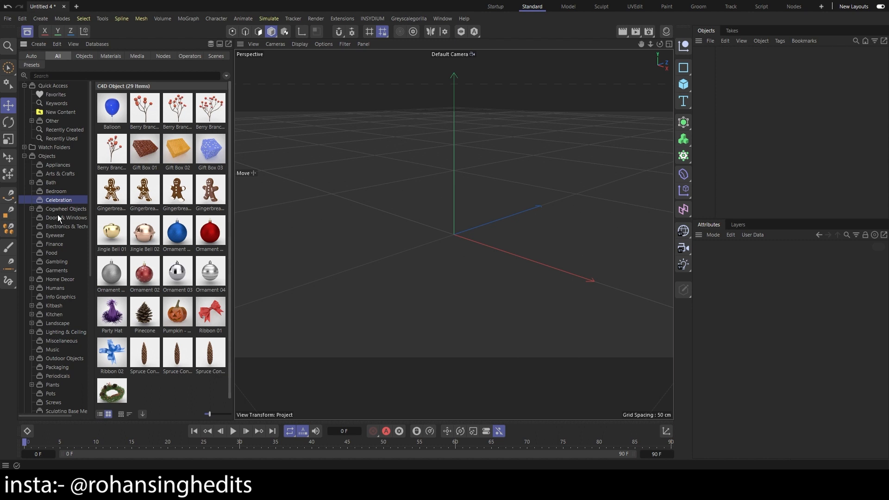
pyautogui.scroll(-8, 59, 222)
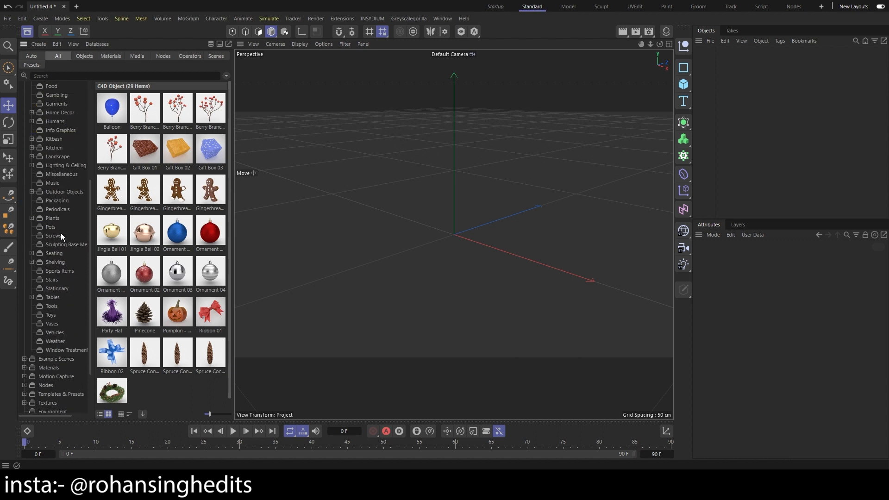
pyautogui.click(47, 365)
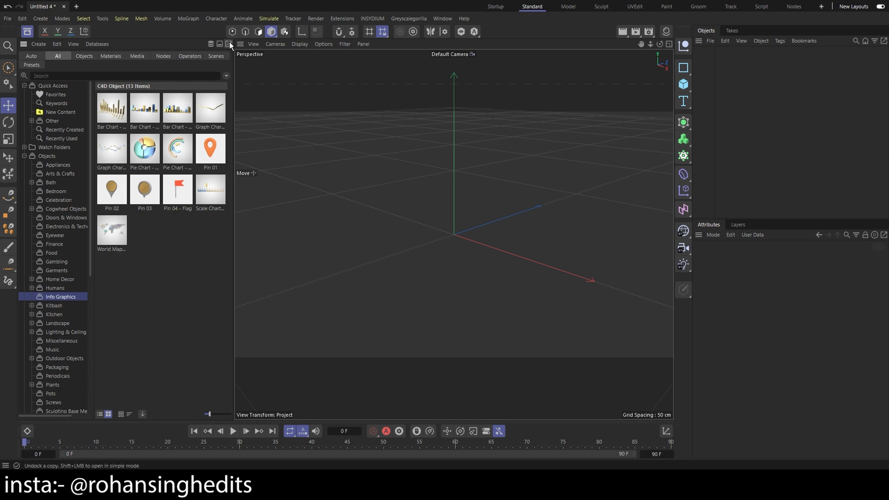
# Open the F-Curve timeline, reposition and enlarge its window for viewing, and put it away.
pyautogui.click(443, 18)
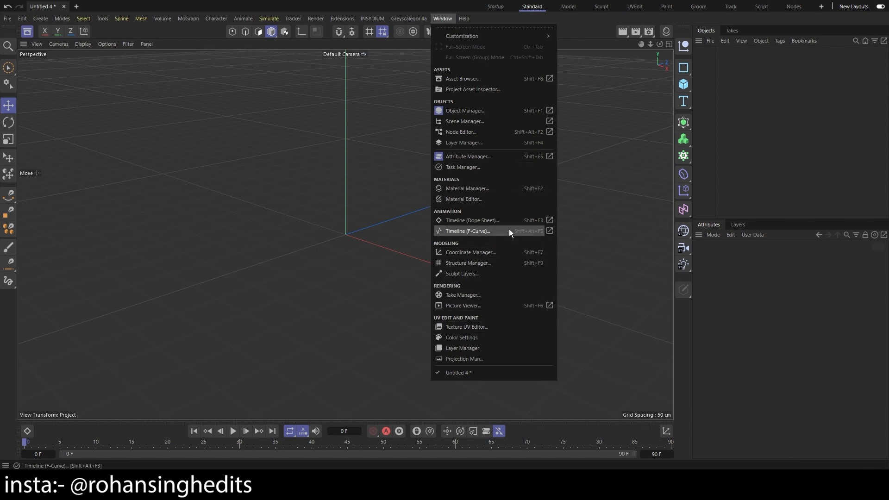
pyautogui.click(472, 234)
pyautogui.moveTo(393, 172); pyautogui.dragTo(239, 106)
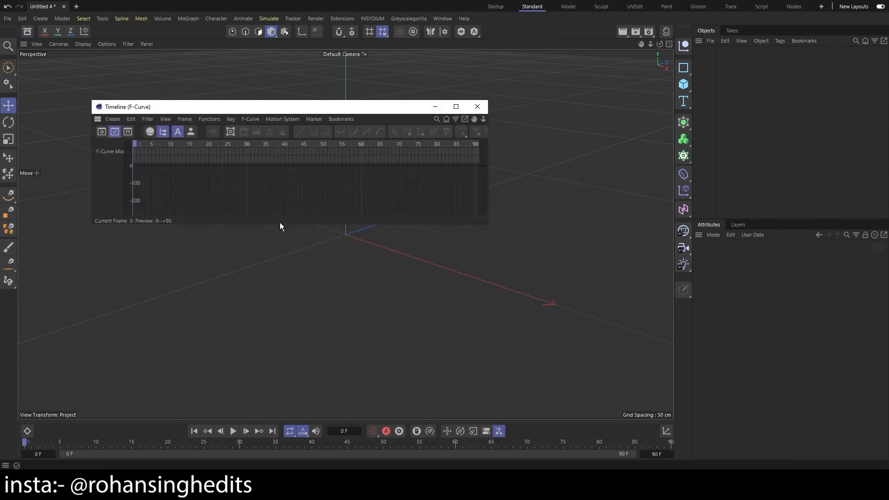
pyautogui.moveTo(280, 224); pyautogui.dragTo(264, 370)
pyautogui.moveTo(302, 105)
pyautogui.mouseDown()
pyautogui.moveTo(366, 102)
pyautogui.moveTo(308, 96)
pyautogui.mouseUp()
pyautogui.moveTo(495, 186); pyautogui.dragTo(581, 186)
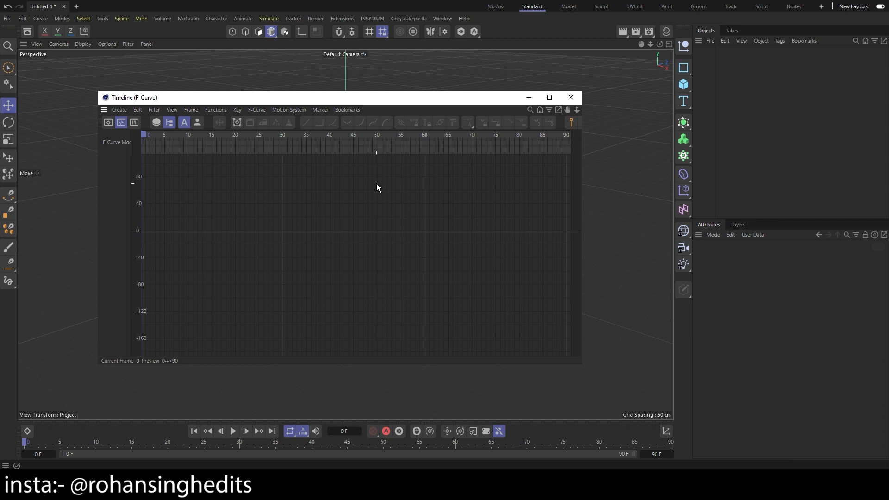
pyautogui.click(528, 97)
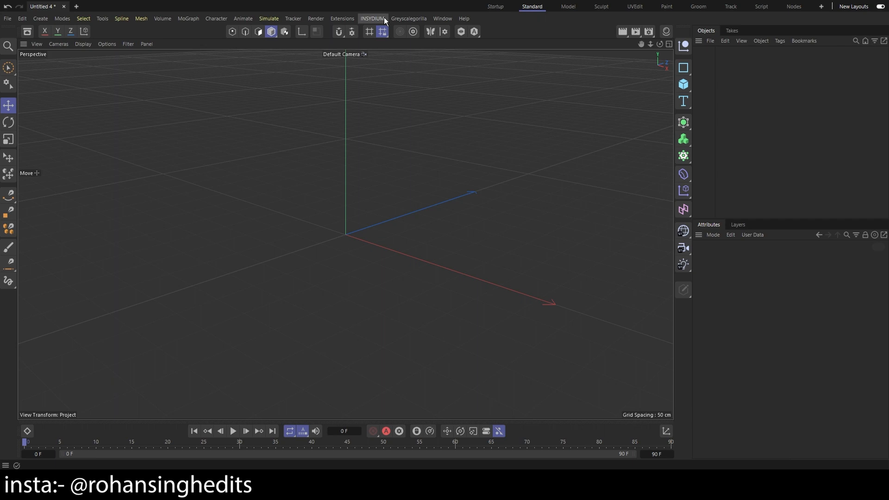
# Review the help commands, open the Help window for a look and close it.
pyautogui.click(469, 18)
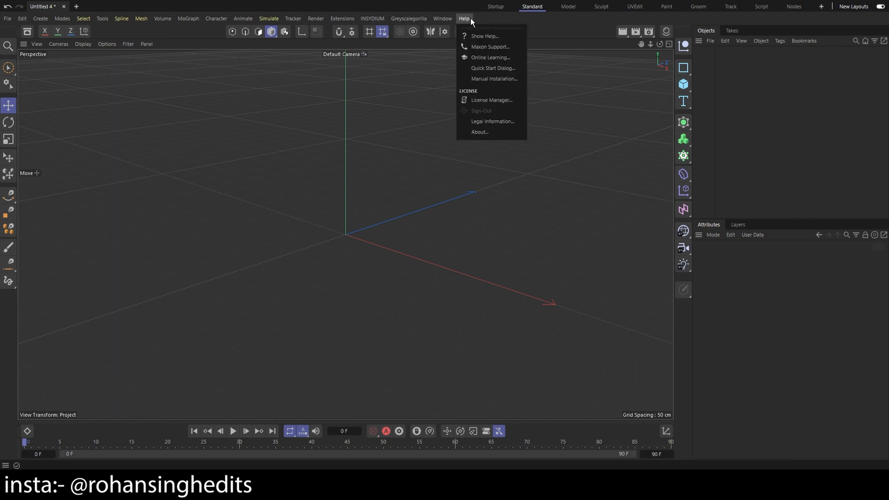
pyautogui.click(502, 34)
pyautogui.moveTo(548, 9); pyautogui.dragTo(494, 116)
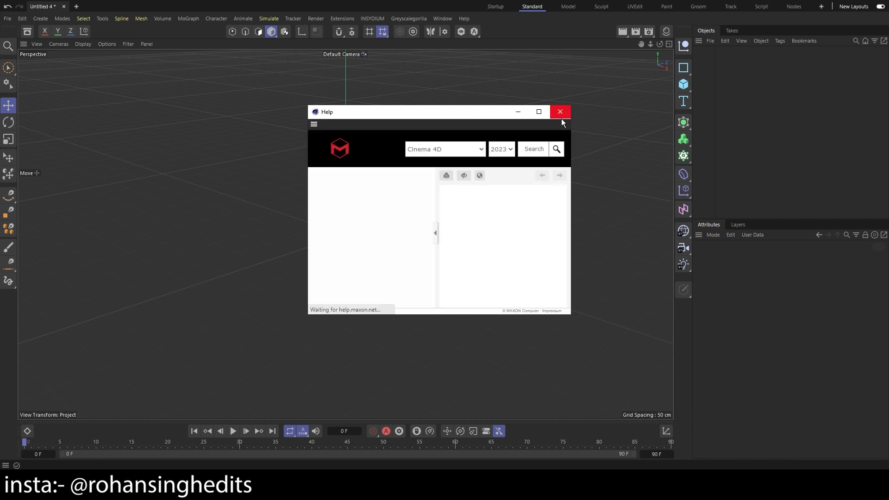
pyautogui.click(561, 112)
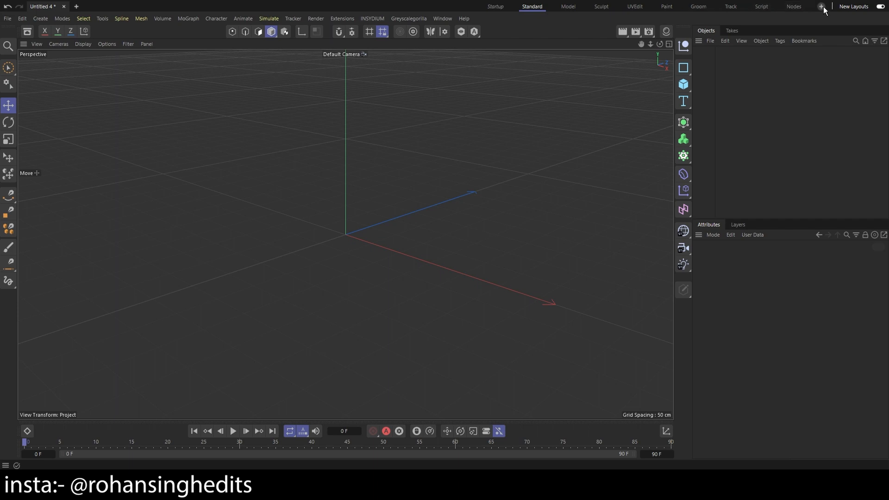
# Look through the Model, Sculpt, UVEdit, Paint, Groom, Track, Script and Nodes layouts, then return to Standard.
pyautogui.click(564, 6)
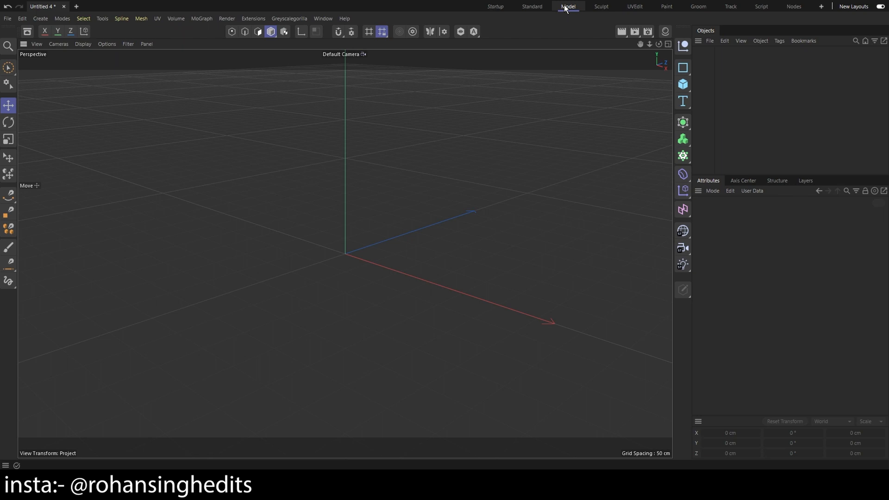
pyautogui.click(602, 7)
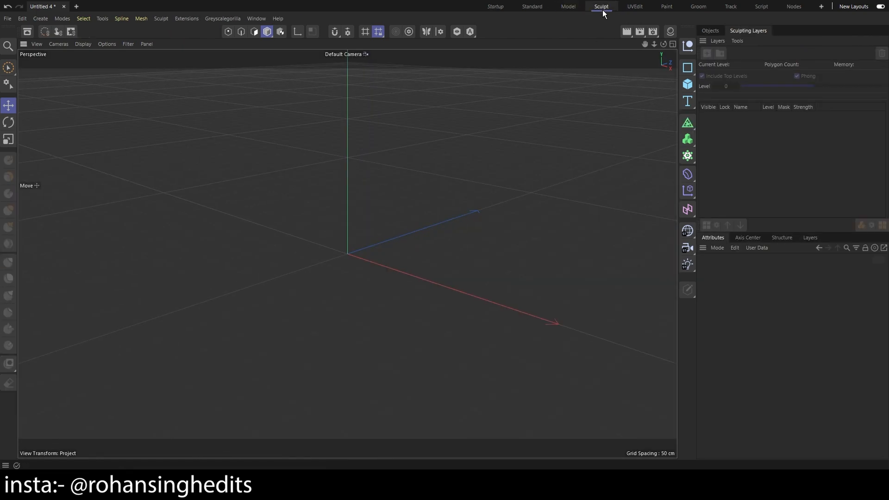
pyautogui.click(630, 7)
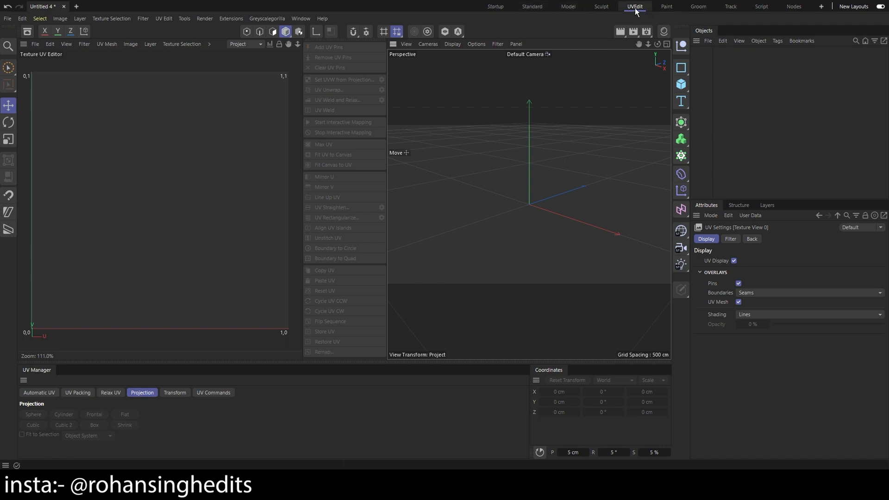
pyautogui.click(668, 7)
pyautogui.click(707, 6)
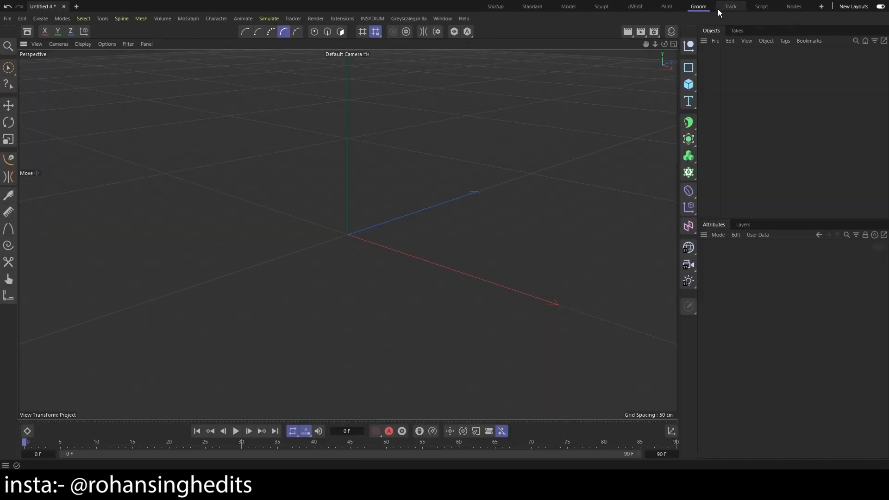
pyautogui.click(728, 6)
pyautogui.click(760, 7)
pyautogui.click(790, 7)
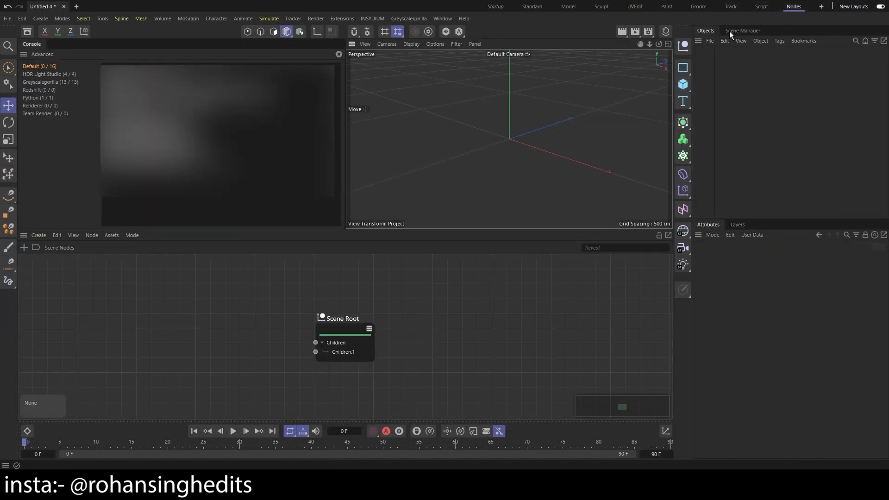
pyautogui.click(532, 6)
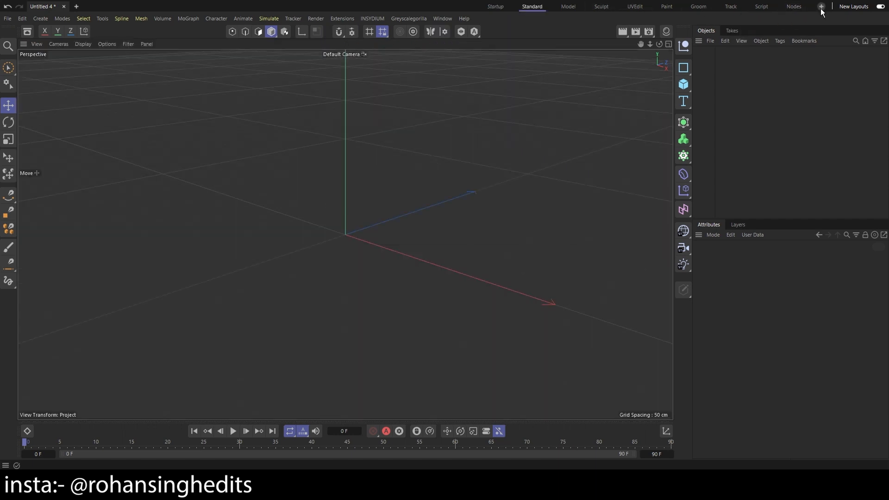
# Save the Standard layout as the startup layout.
pyautogui.click(821, 7)
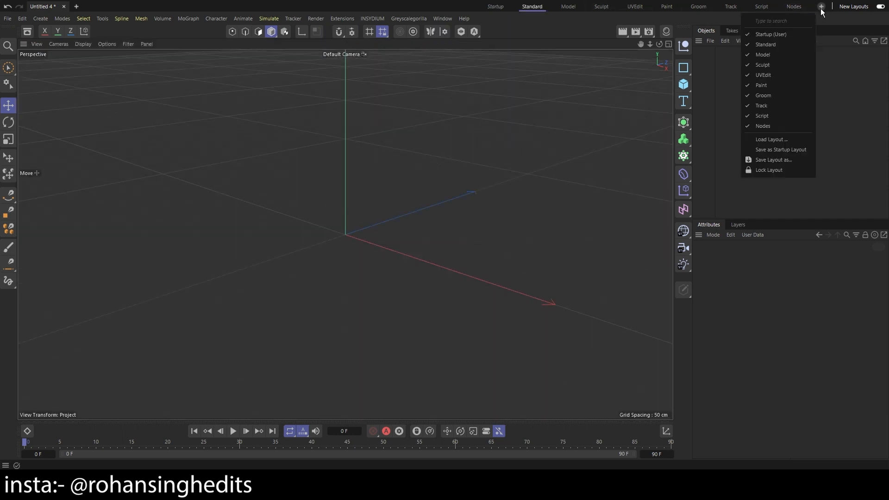
pyautogui.click(820, 6)
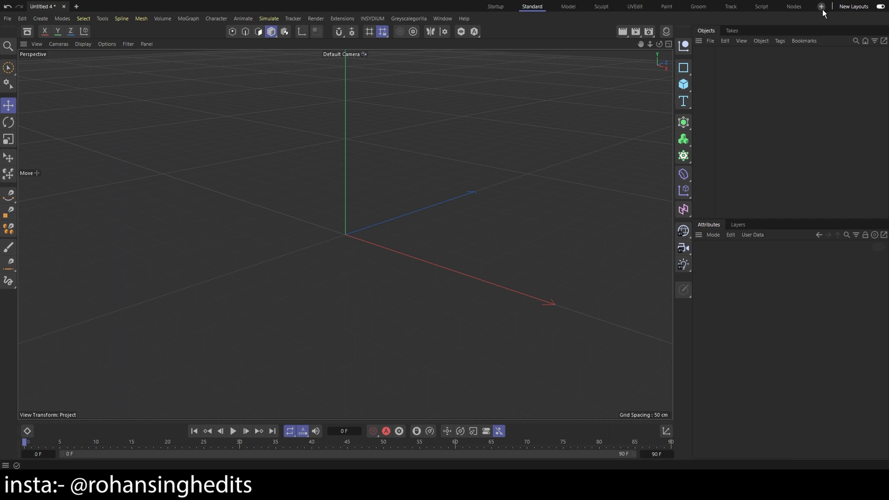
pyautogui.click(822, 7)
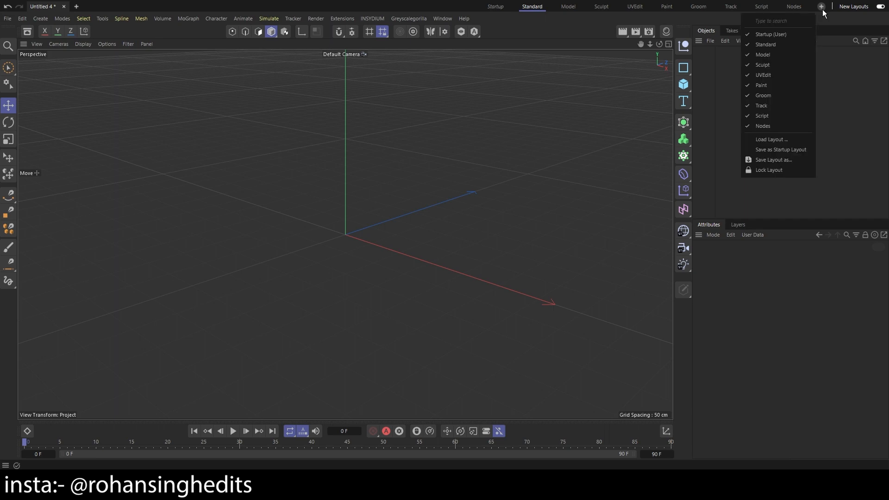
pyautogui.click(782, 149)
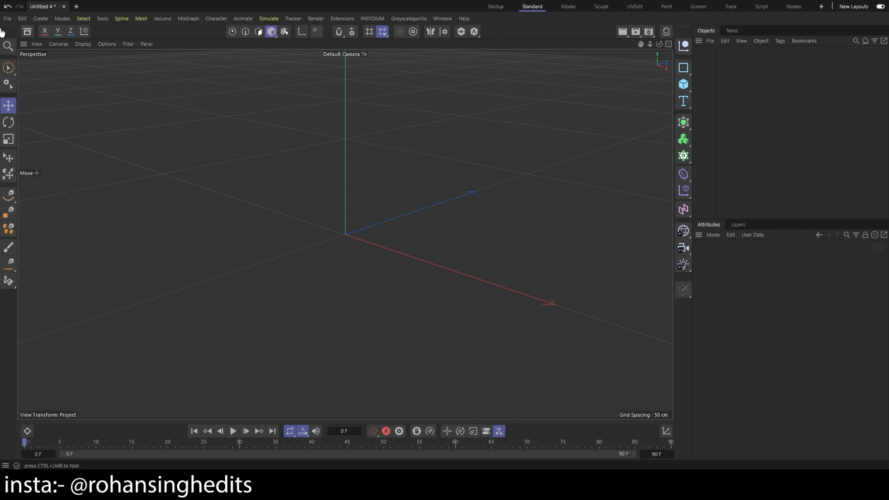
# Show the Asset Browser again, compare it with its entry among the manager windows, and hide it.
pyautogui.click(28, 32)
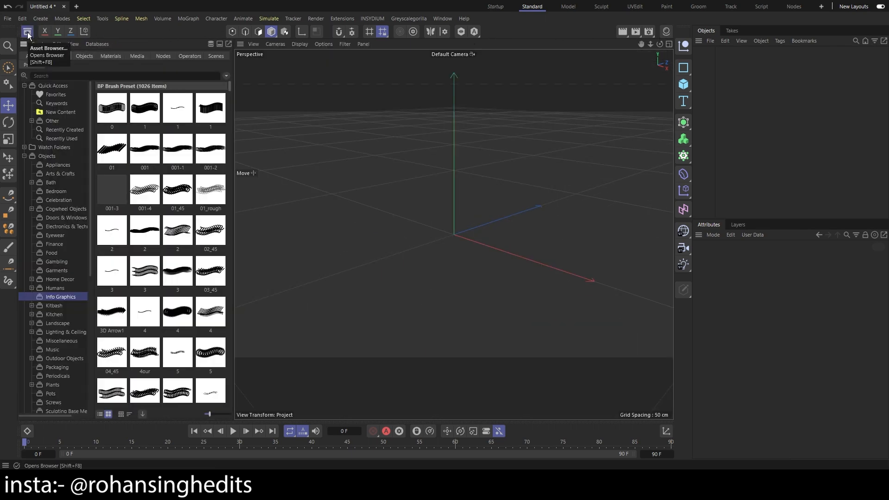
pyautogui.click(443, 18)
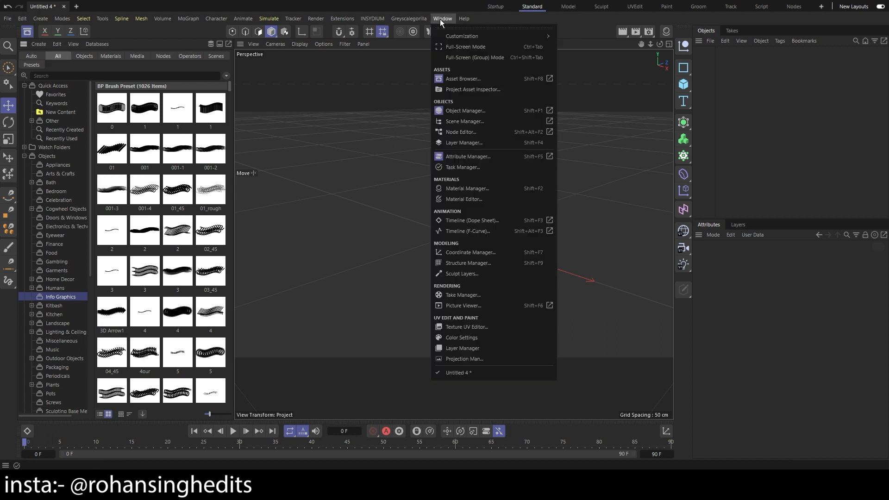
pyautogui.click(323, 95)
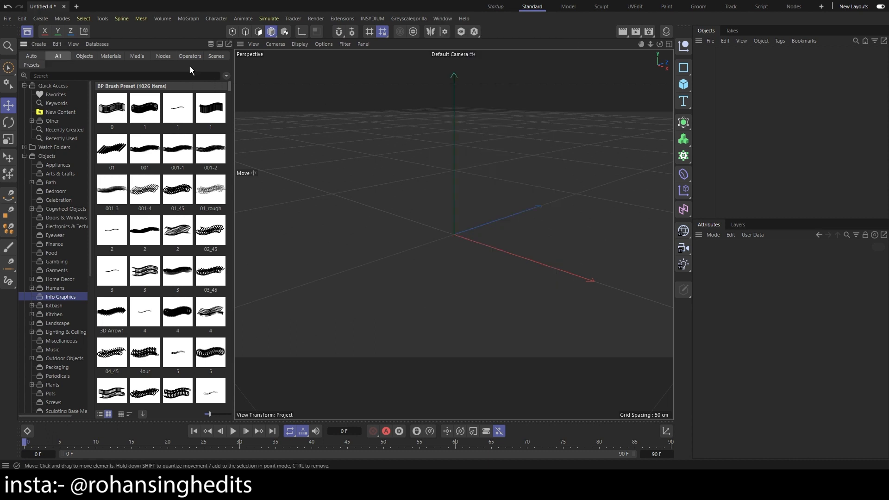
pyautogui.click(28, 33)
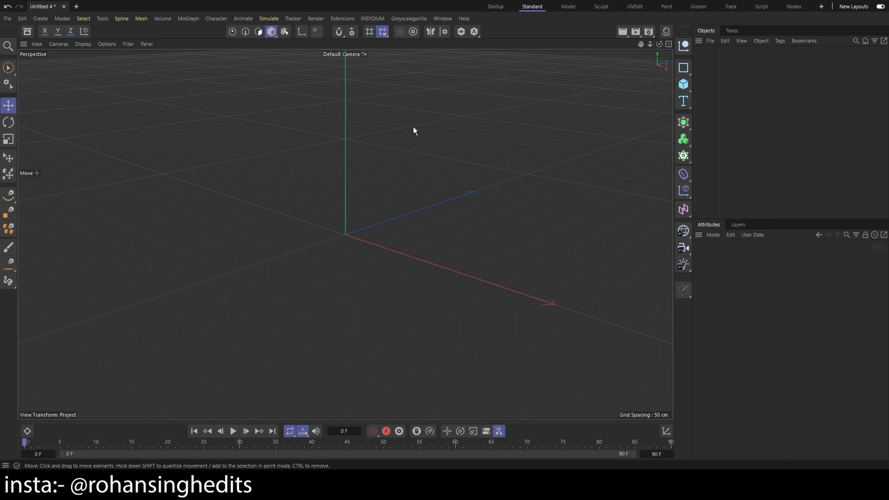
# Examine the Snap, Quantize and Mesh Checking pages of the snap settings.
pyautogui.click(351, 32)
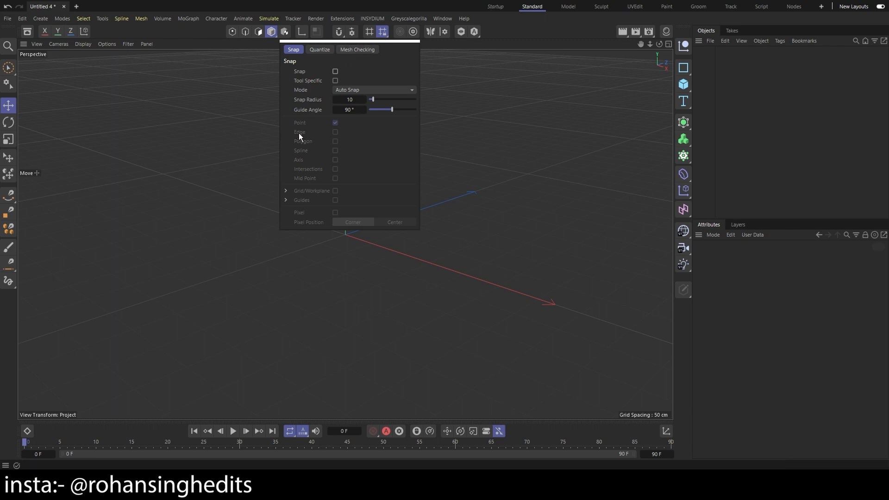
pyautogui.click(319, 49)
pyautogui.click(356, 49)
pyautogui.click(292, 49)
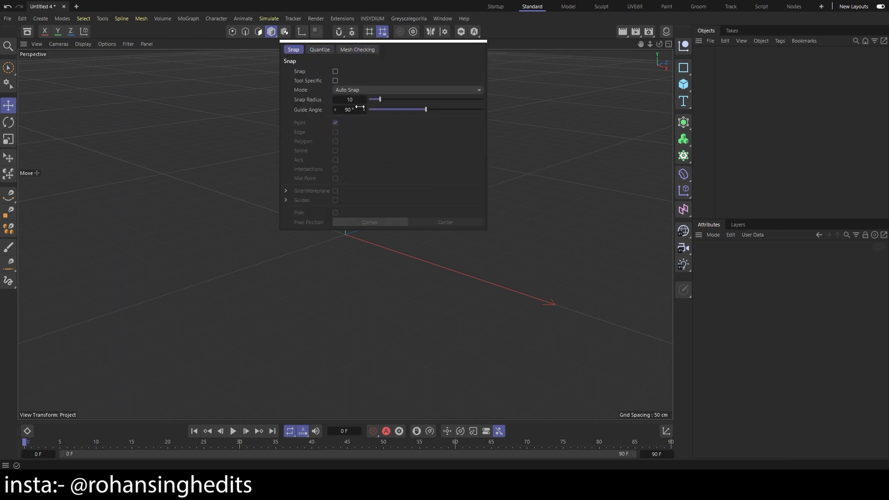
pyautogui.click(320, 50)
pyautogui.click(294, 50)
pyautogui.click(356, 49)
pyautogui.click(319, 50)
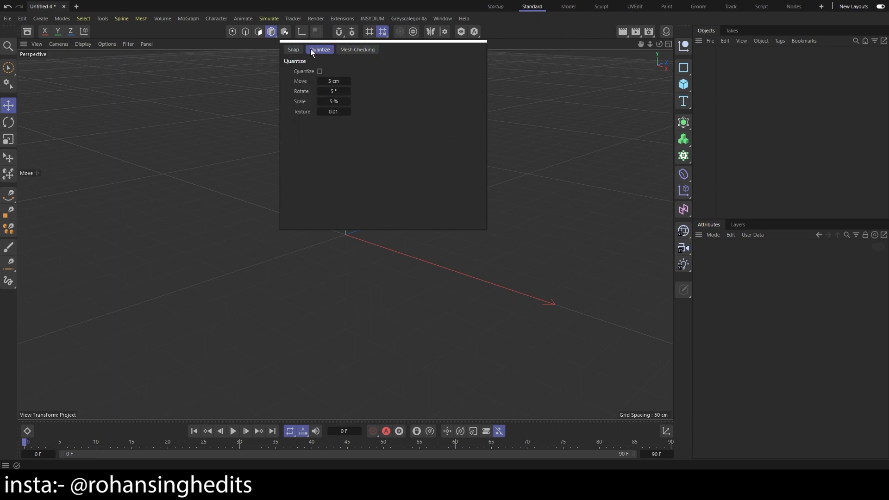
pyautogui.click(294, 50)
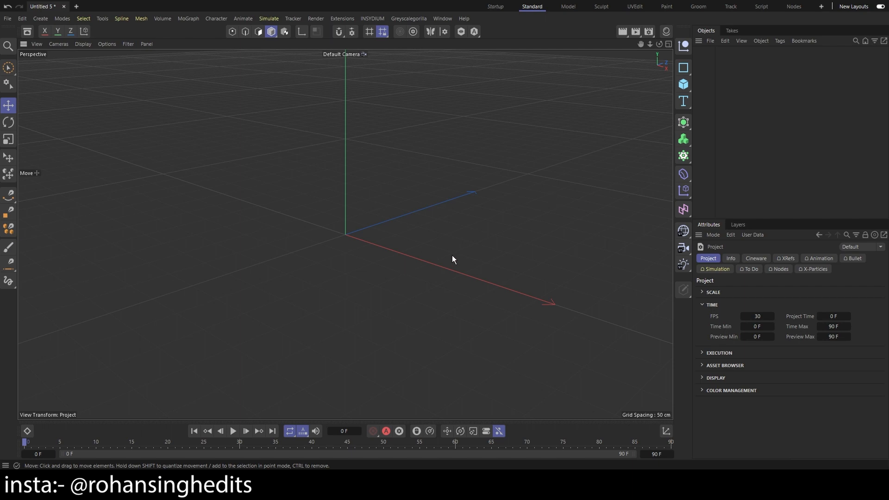
# Open the Symmetry Hub to review its symmetry type, axis and space options, and close it.
pyautogui.moveTo(451, 255)
pyautogui.keyDown('alt'); pyautogui.mouseDown()
pyautogui.moveTo(450, 224)
pyautogui.moveTo(451, 261)
pyautogui.mouseUp(); pyautogui.keyUp('alt')
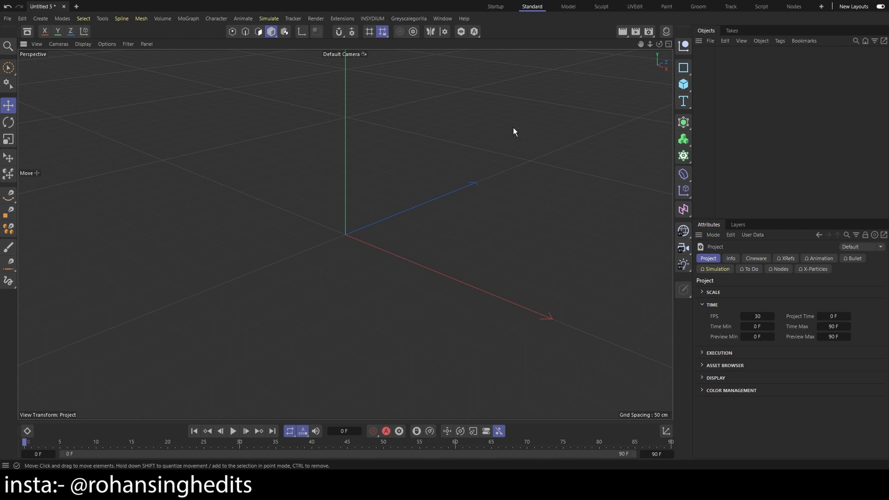
pyautogui.click(444, 31)
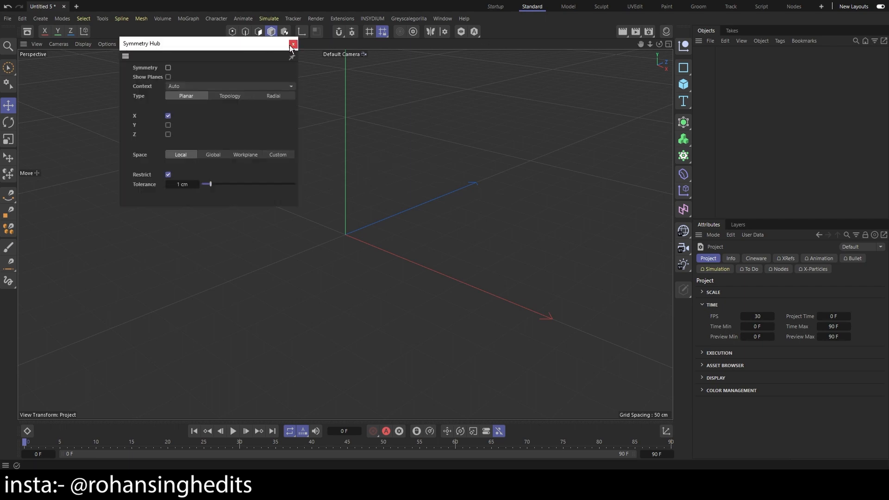
pyautogui.click(293, 44)
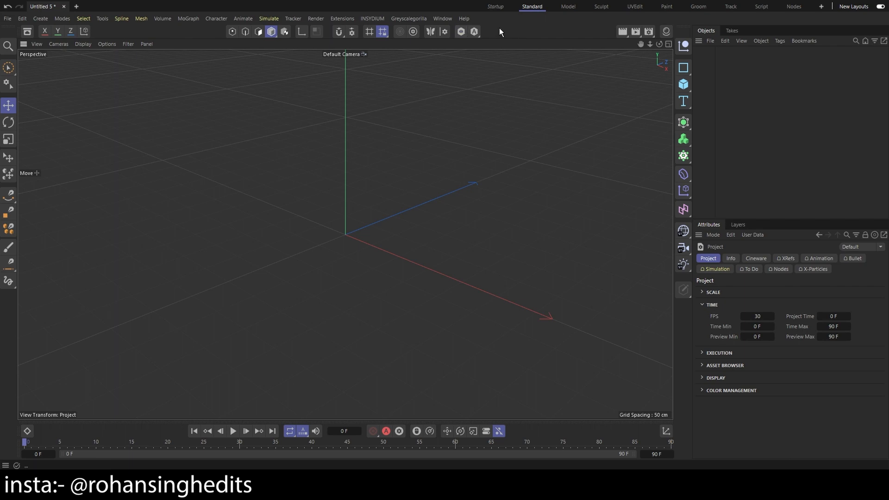
# Add two cube objects to the empty scene.
pyautogui.click(461, 31)
pyautogui.click(460, 29)
pyautogui.doubleClick(684, 84)
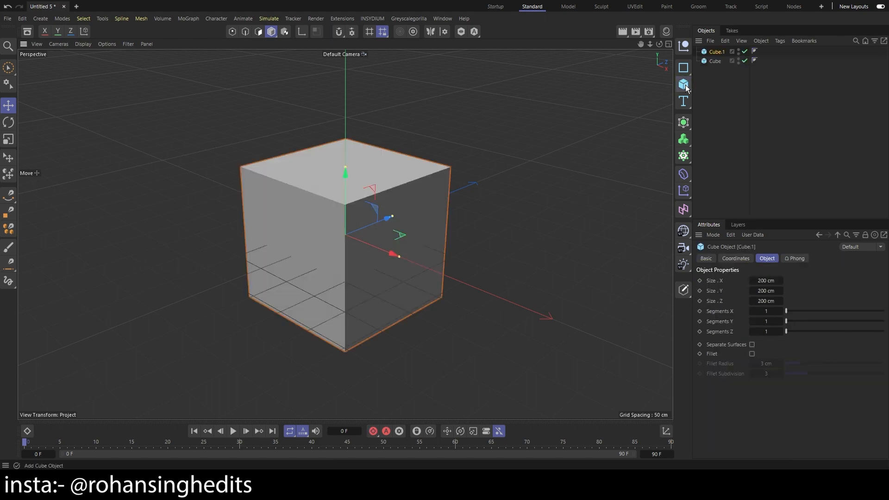
# Move the Cube object back along its Z axis, clear of Cube.1, and isolate it in the viewport.
pyautogui.click(721, 68)
pyautogui.click(718, 64)
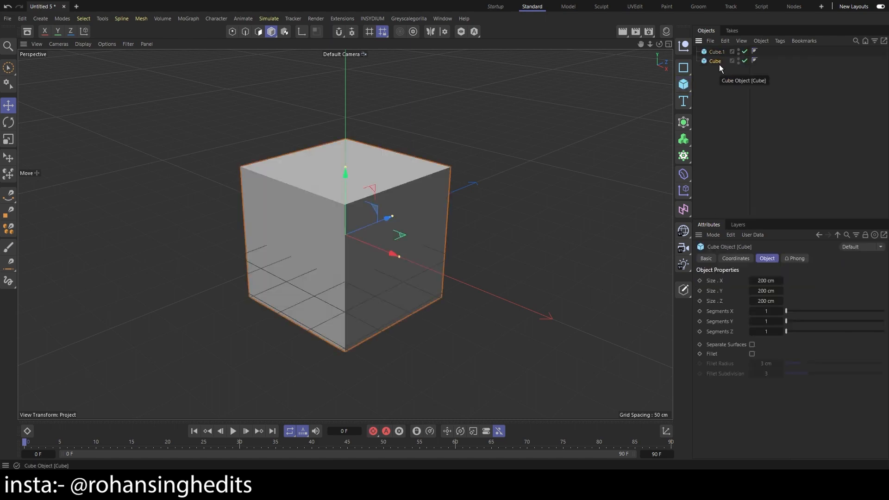
pyautogui.moveTo(388, 222); pyautogui.dragTo(549, 138)
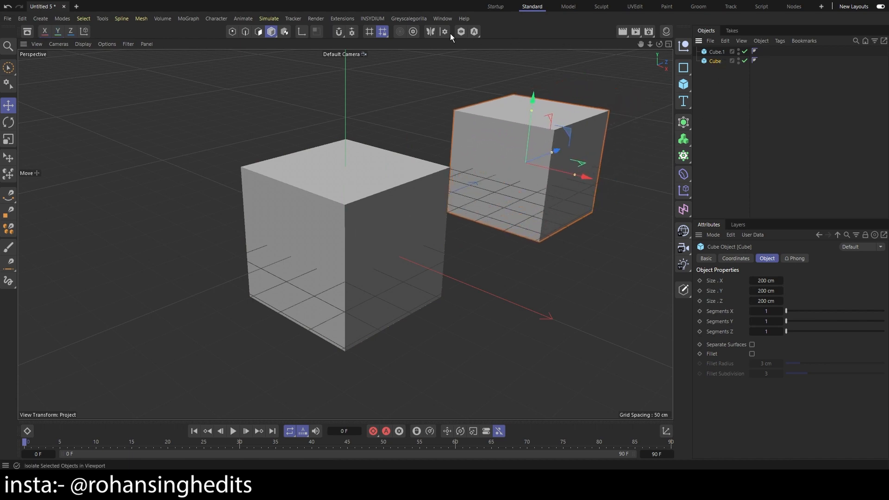
pyautogui.click(462, 32)
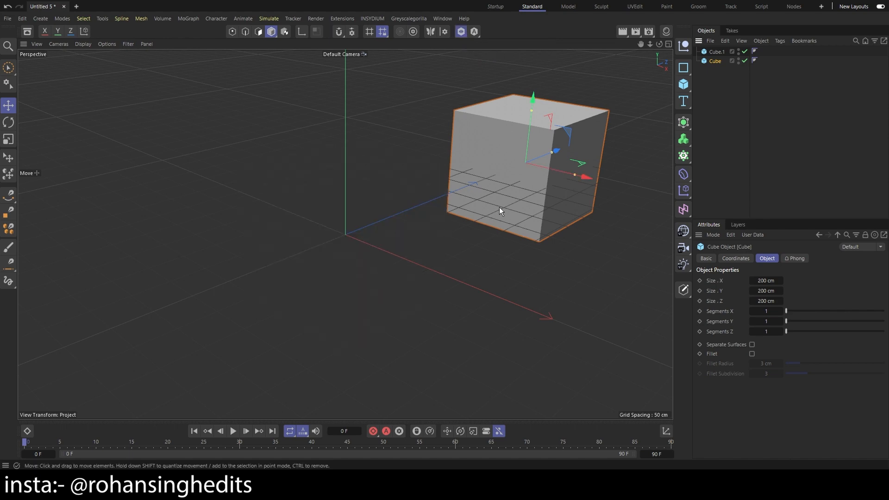
# Turn off viewport isolation and delete both cubes to leave the scene empty.
pyautogui.click(462, 31)
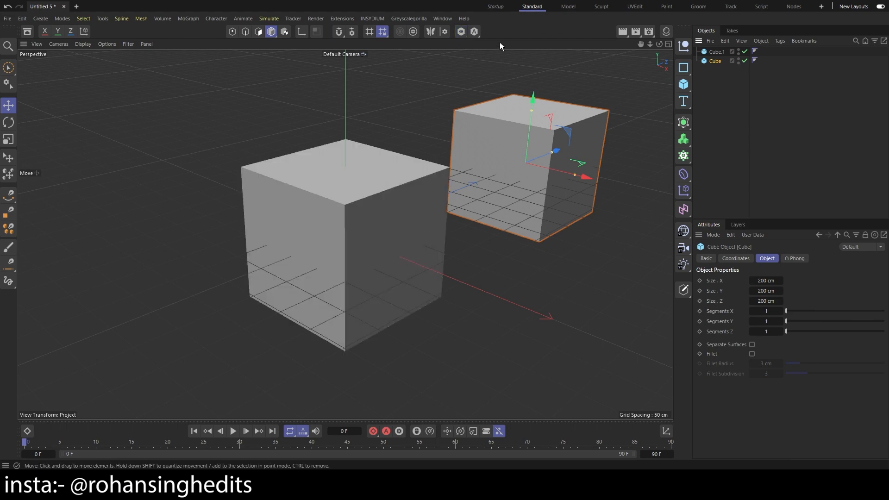
pyautogui.moveTo(703, 118); pyautogui.dragTo(726, 45)
pyautogui.press('Delete')
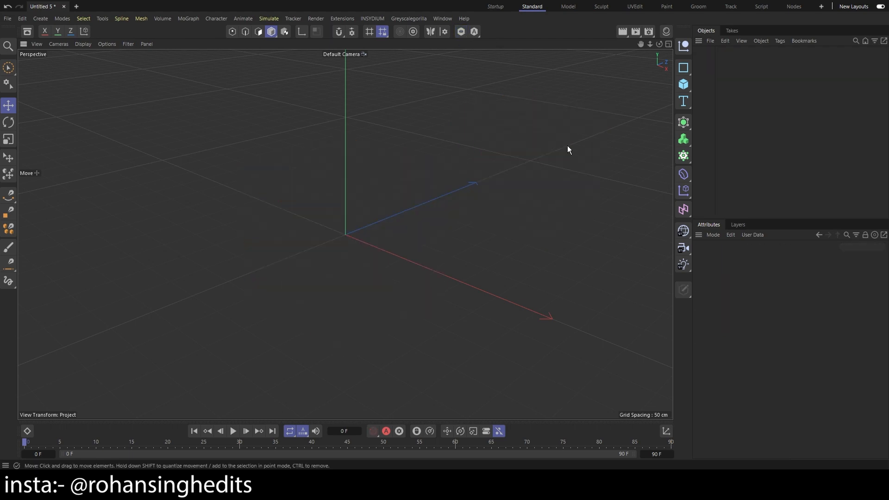
# Render the active perspective view twice, clearing the rendered image from the viewport each time.
pyautogui.click(626, 34)
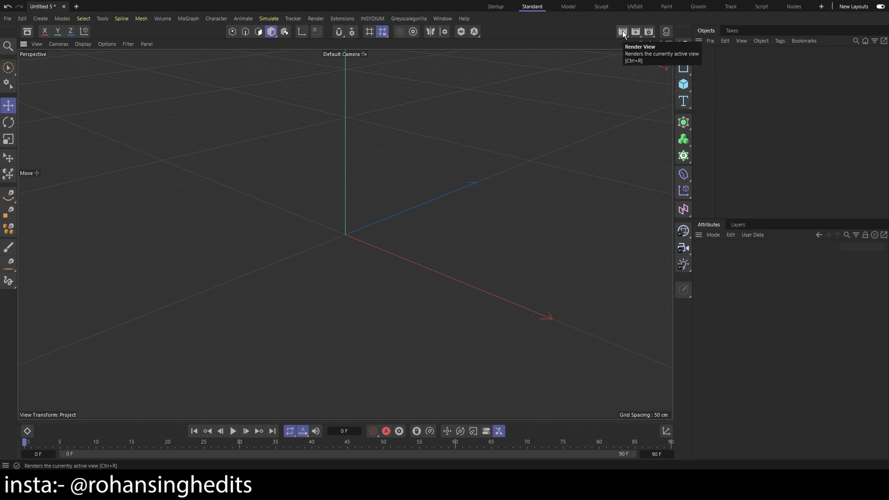
pyautogui.click(622, 31)
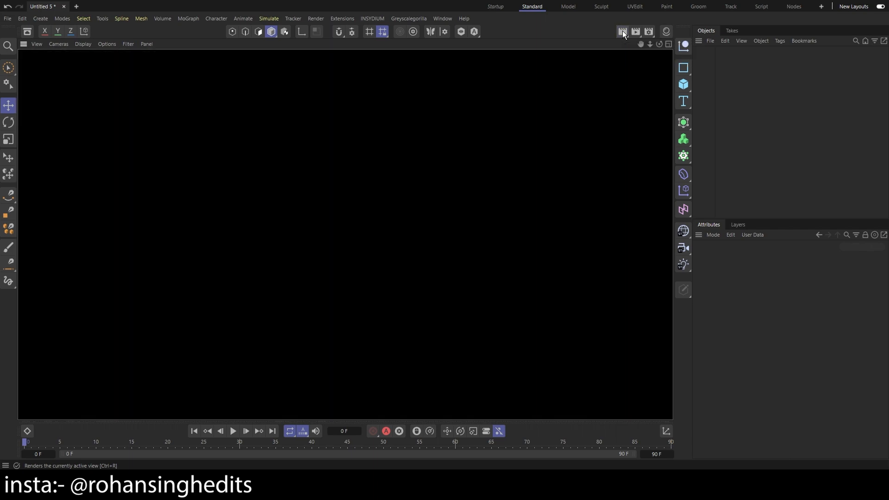
pyautogui.click(333, 171)
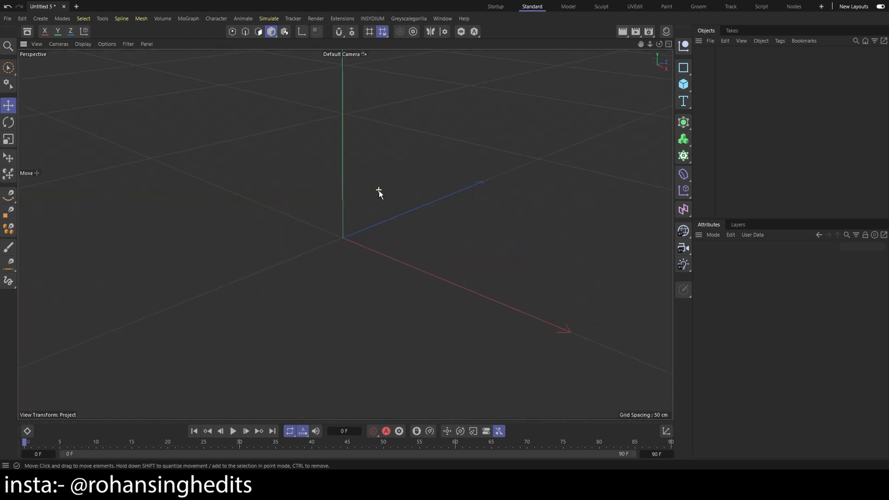
pyautogui.click(622, 31)
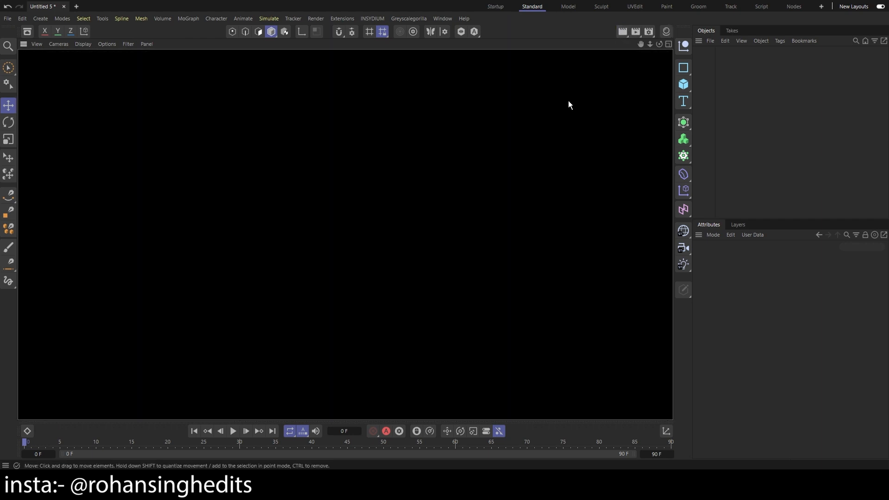
pyautogui.click(488, 197)
pyautogui.middleClick(377, 206)
pyautogui.middleClick(309, 168)
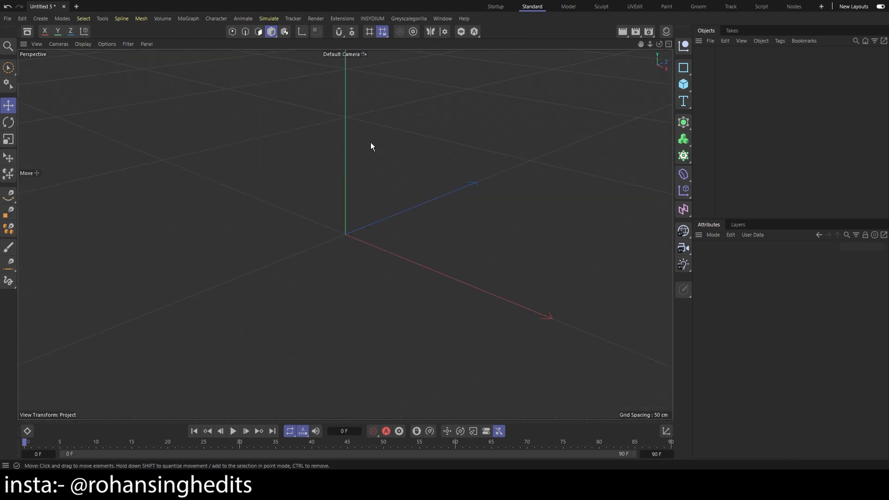
# Render the scene to the Picture Viewer, inspect the whole image, and close the viewer.
pyautogui.click(636, 32)
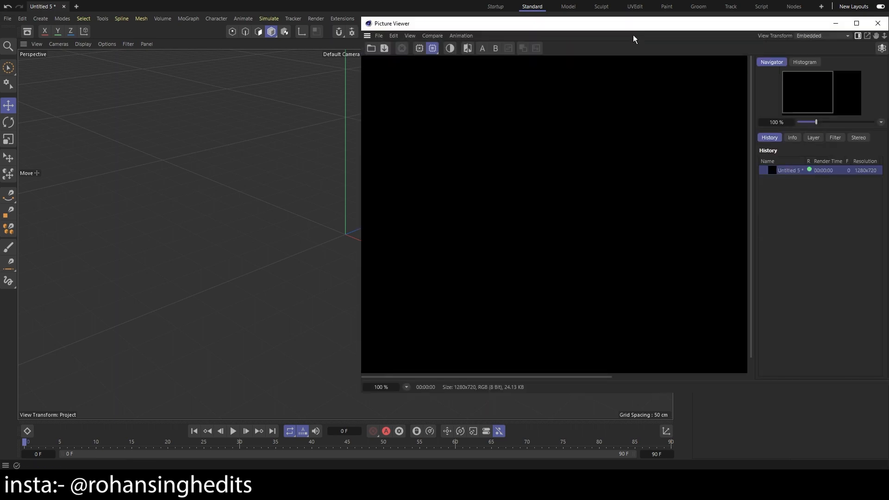
pyautogui.moveTo(606, 26); pyautogui.dragTo(345, 22)
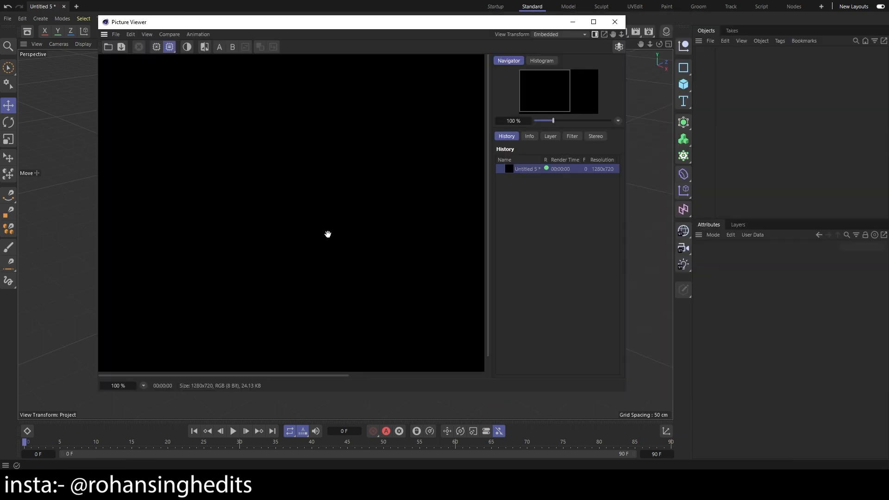
pyautogui.scroll(-5, 324, 237)
pyautogui.scroll(1, 317, 238)
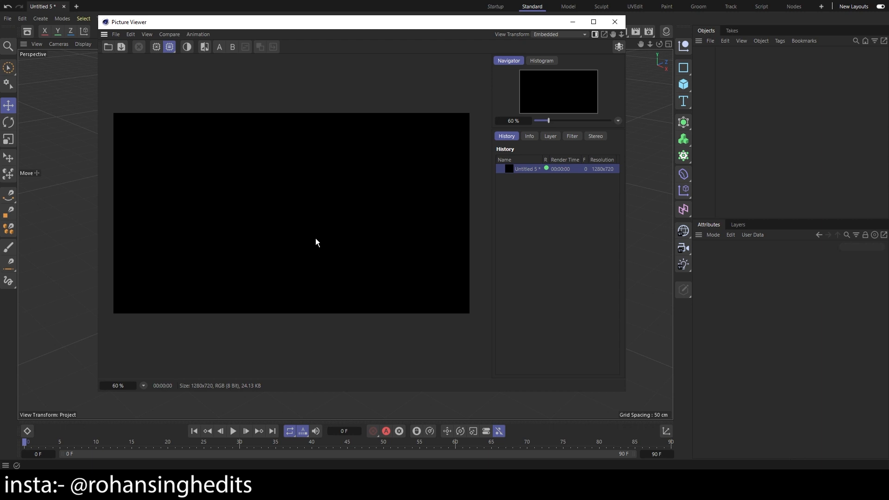
pyautogui.click(615, 21)
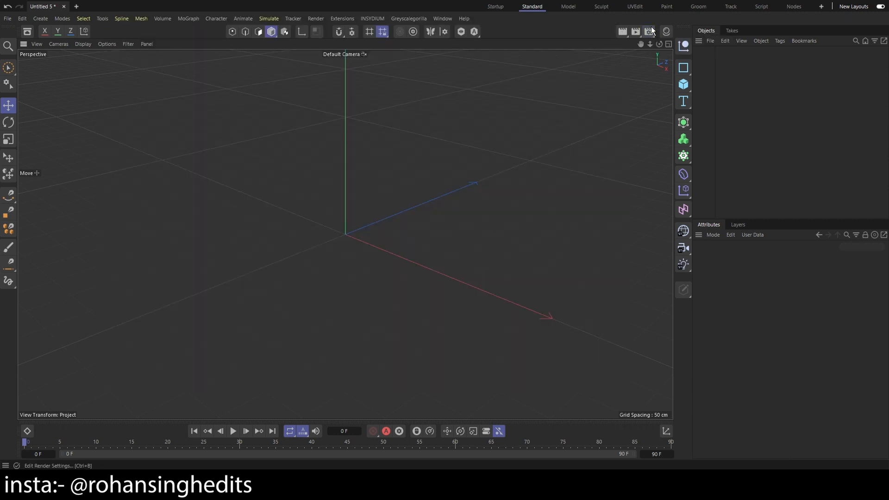
# Review the Options page of the Render Settings and the available rendering commands, and close the settings.
pyautogui.click(649, 31)
pyautogui.moveTo(661, 23); pyautogui.dragTo(549, 123)
pyautogui.click(311, 18)
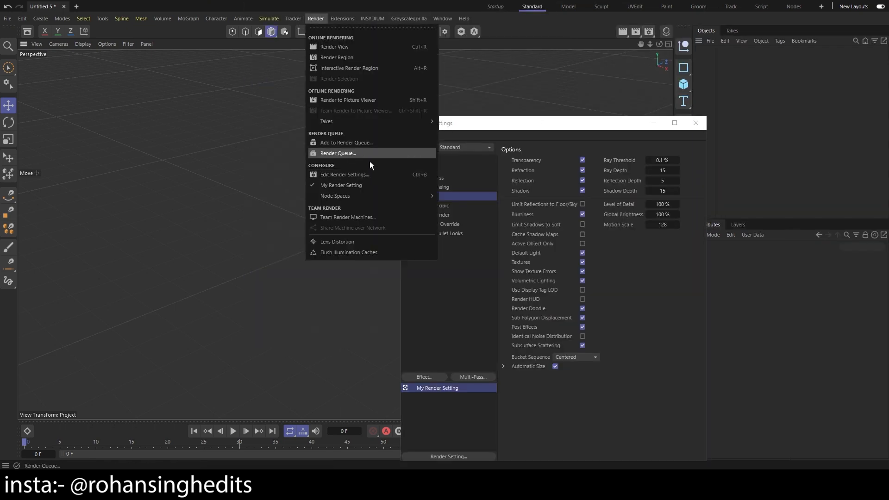
pyautogui.click(521, 110)
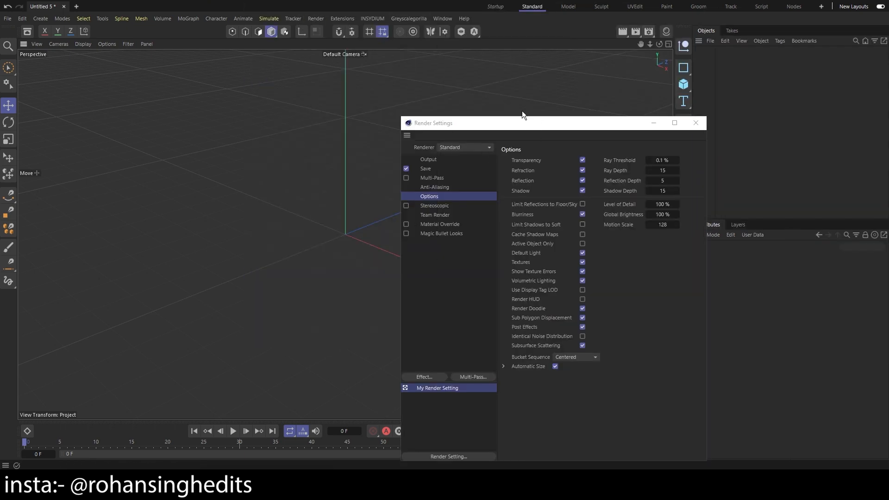
pyautogui.click(695, 122)
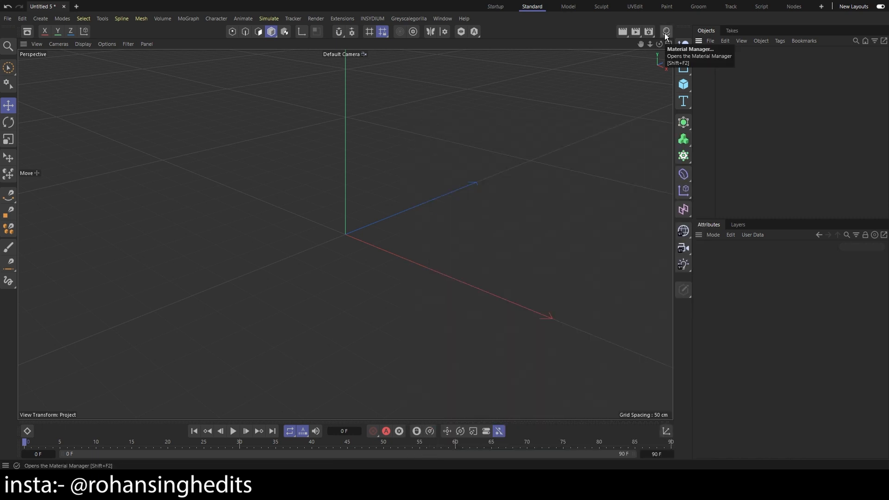
# Open the Material Manager to look over the material types it can create, and hide it again.
pyautogui.click(665, 32)
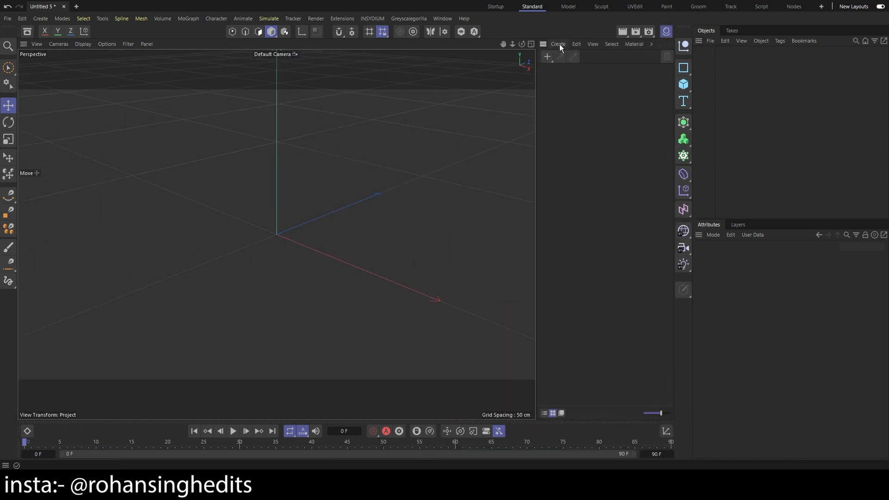
pyautogui.click(558, 44)
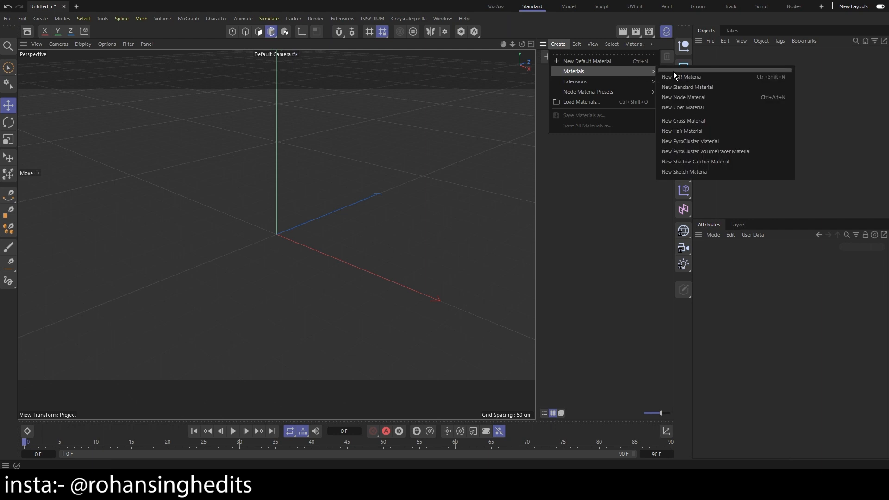
pyautogui.click(642, 44)
pyautogui.click(663, 33)
pyautogui.click(665, 32)
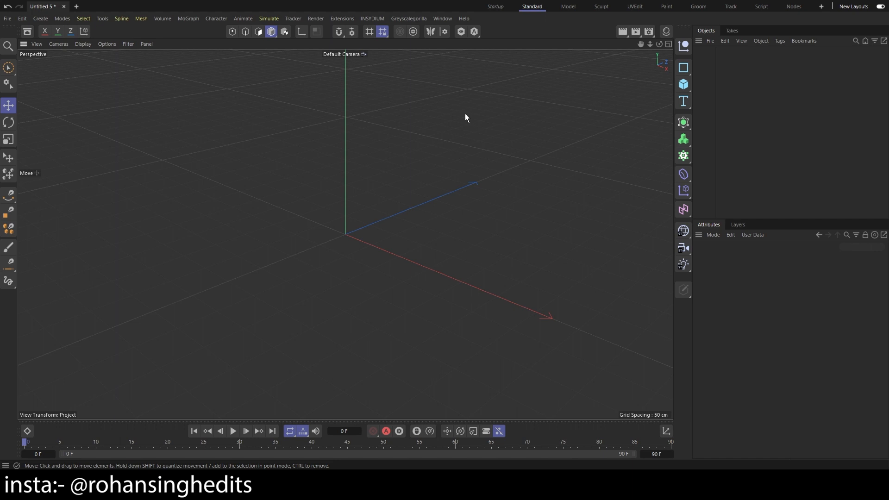
# Try out camera move, zoom and orbit navigation in the perspective viewport, and look over its view commands.
pyautogui.keyDown('alt'); pyautogui.moveTo(414, 168); pyautogui.dragTo(407, 166, button='middle'); pyautogui.keyUp('alt')
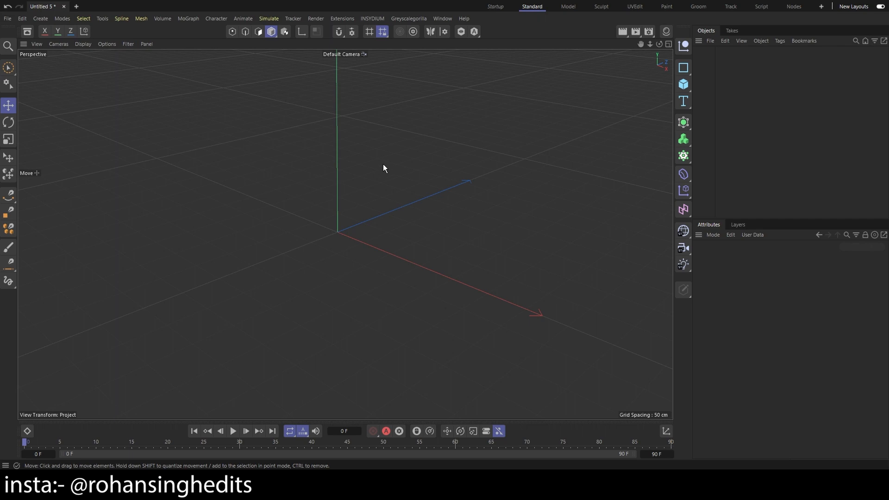
pyautogui.keyDown('alt'); pyautogui.moveTo(383, 166); pyautogui.dragTo(357, 155); pyautogui.keyUp('alt')
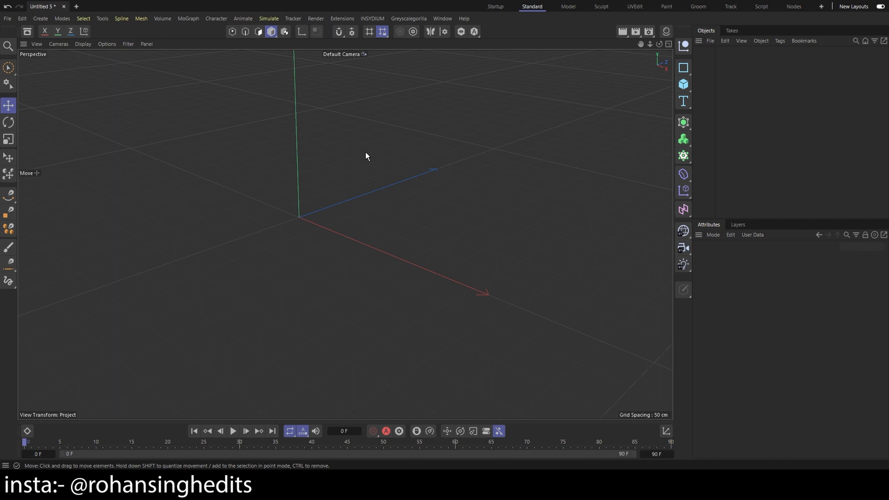
pyautogui.moveTo(366, 152)
pyautogui.keyDown('alt'); pyautogui.mouseDown()
pyautogui.moveTo(399, 157)
pyautogui.moveTo(320, 168)
pyautogui.moveTo(421, 173)
pyautogui.moveTo(422, 183)
pyautogui.mouseUp(); pyautogui.keyUp('alt')
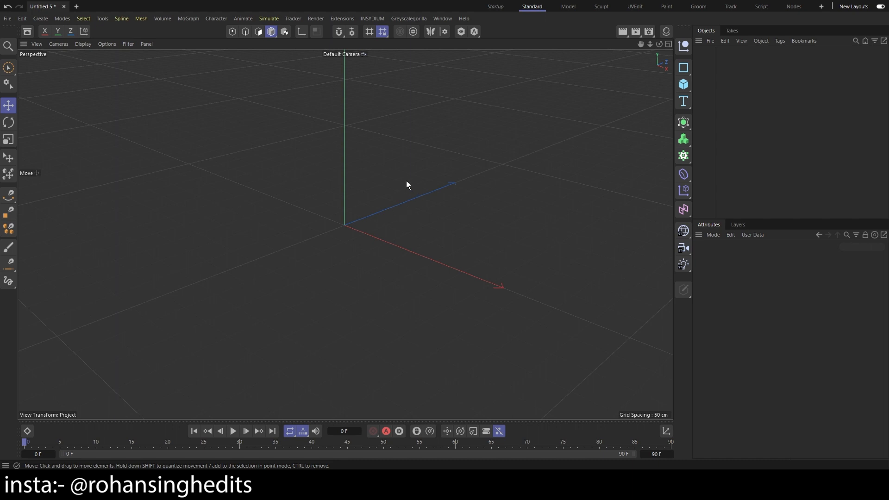
pyautogui.keyDown('alt'); pyautogui.moveTo(406, 181); pyautogui.dragTo(465, 177); pyautogui.keyUp('alt')
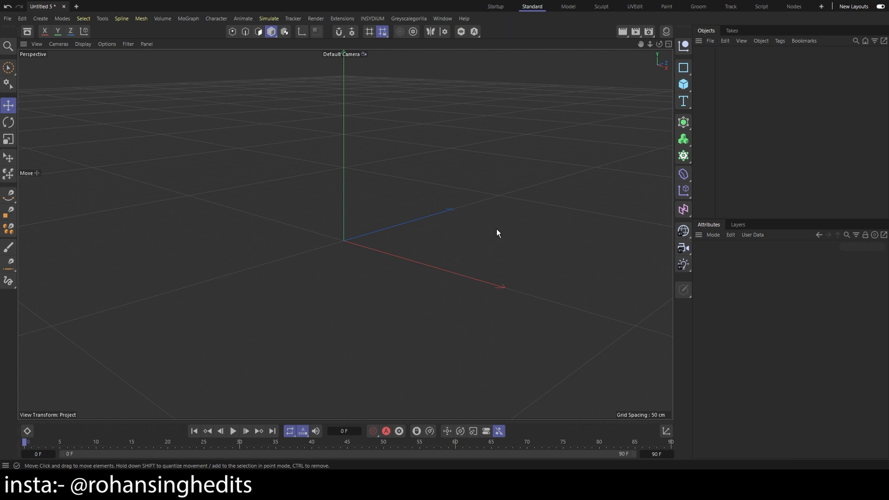
pyautogui.click(37, 45)
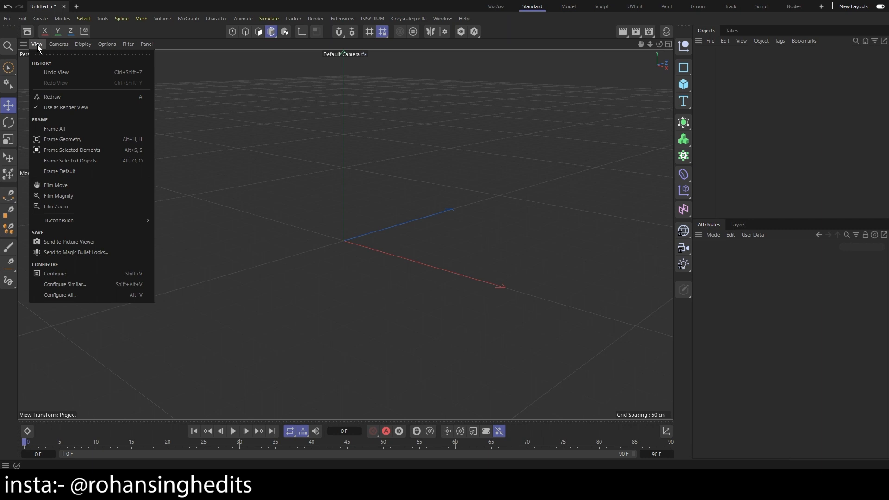
pyautogui.click(308, 158)
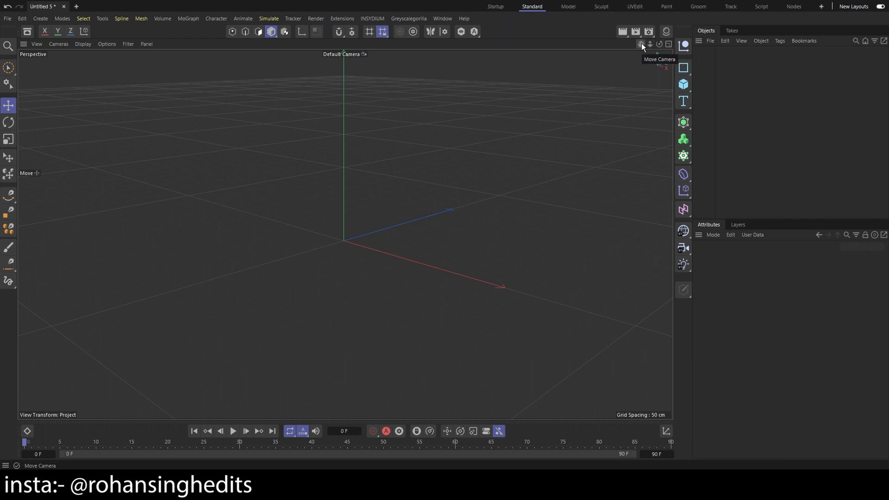
pyautogui.moveTo(640, 43); pyautogui.dragTo(345, 234)
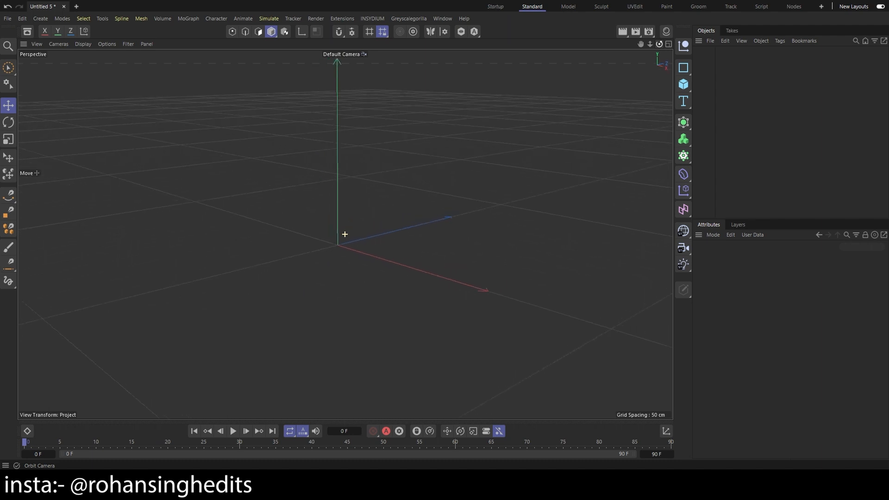
# Switch between the four-view layout and the maximized Perspective and Top views, ending on the Perspective view.
pyautogui.click(669, 44)
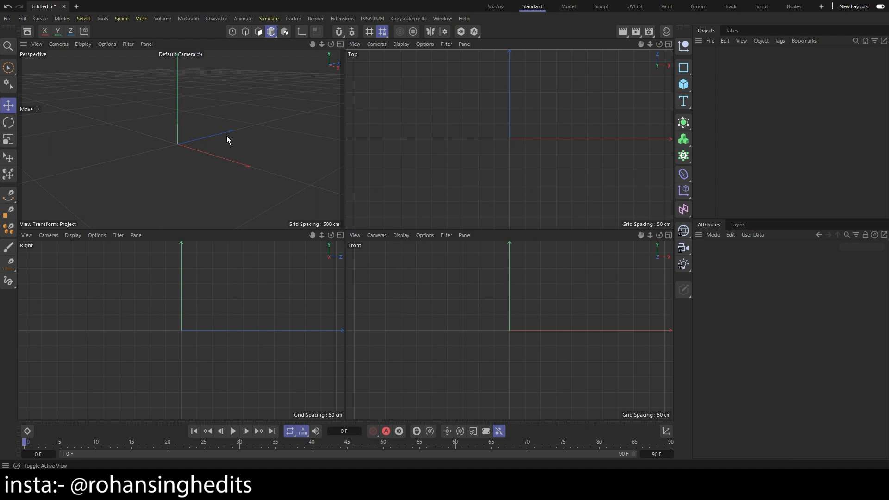
pyautogui.click(668, 44)
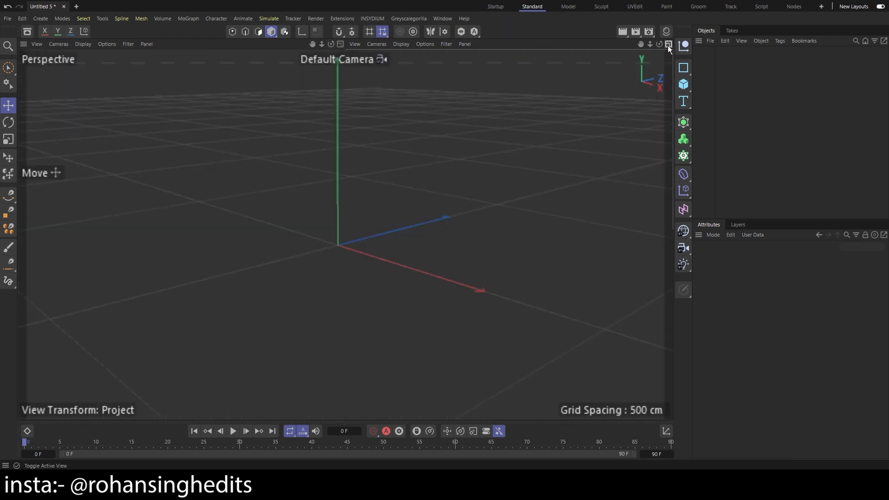
pyautogui.middleClick(367, 180)
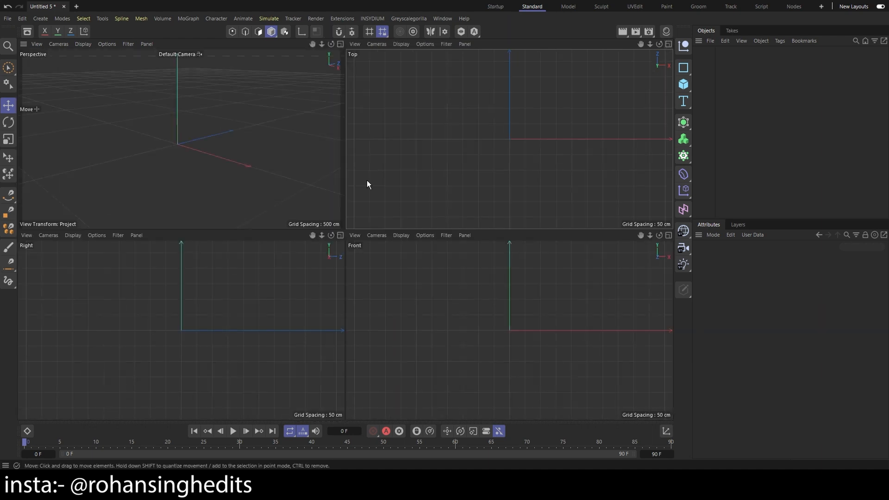
pyautogui.middleClick(170, 133)
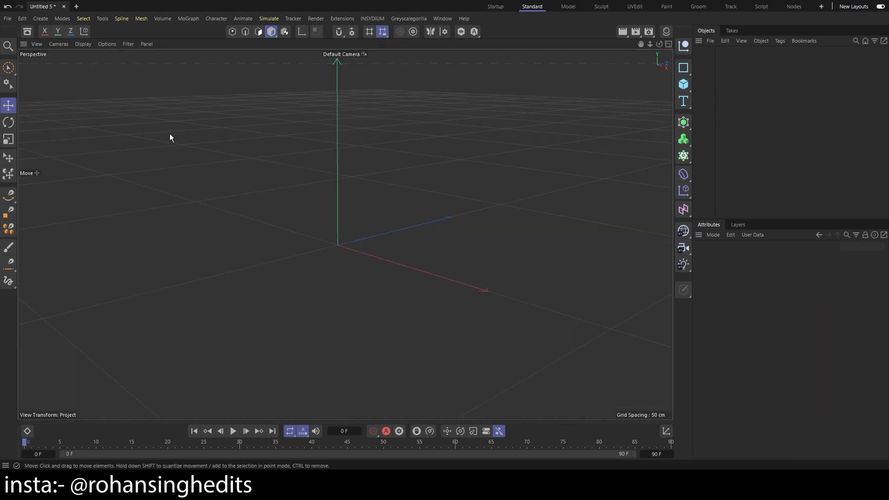
pyautogui.middleClick(318, 184)
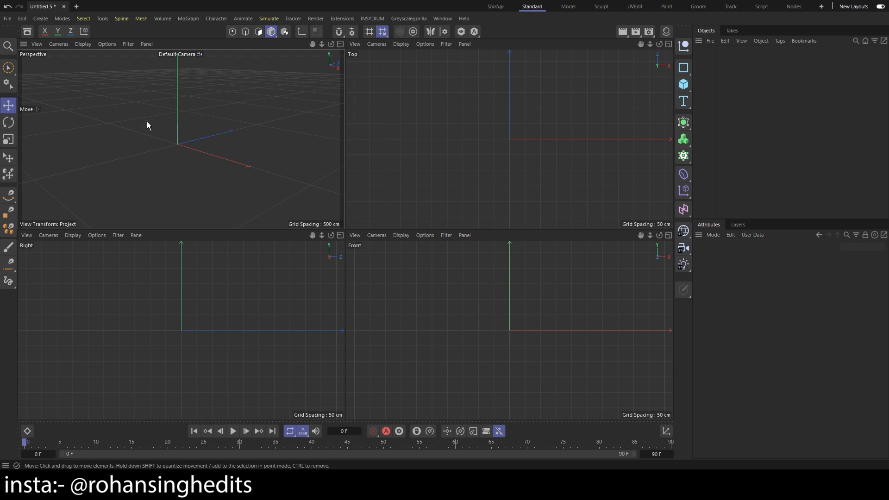
pyautogui.middleClick(224, 113)
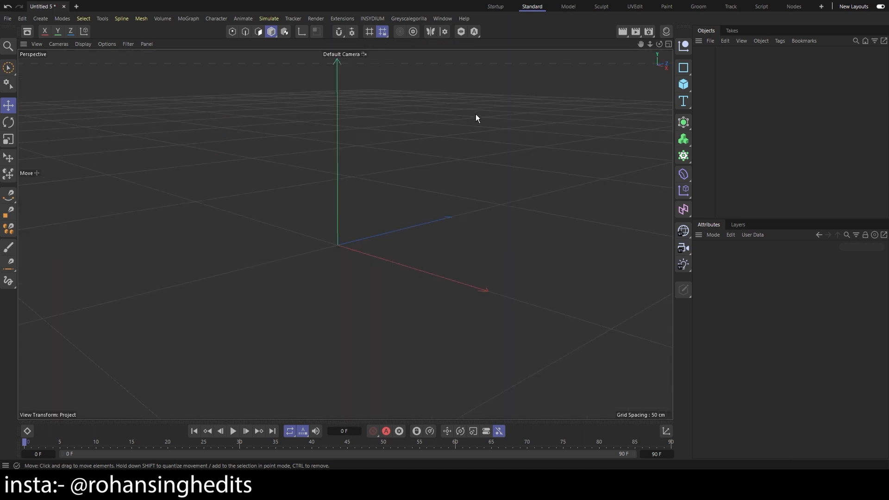
pyautogui.middleClick(214, 128)
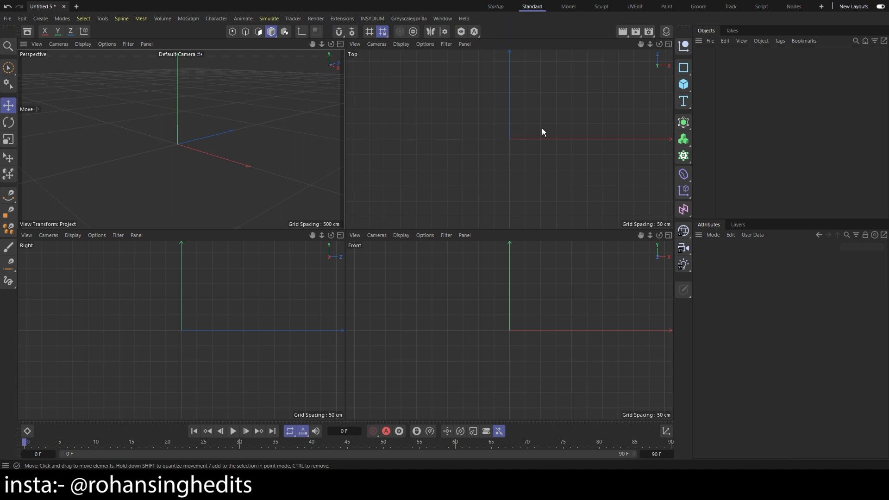
pyautogui.middleClick(532, 109)
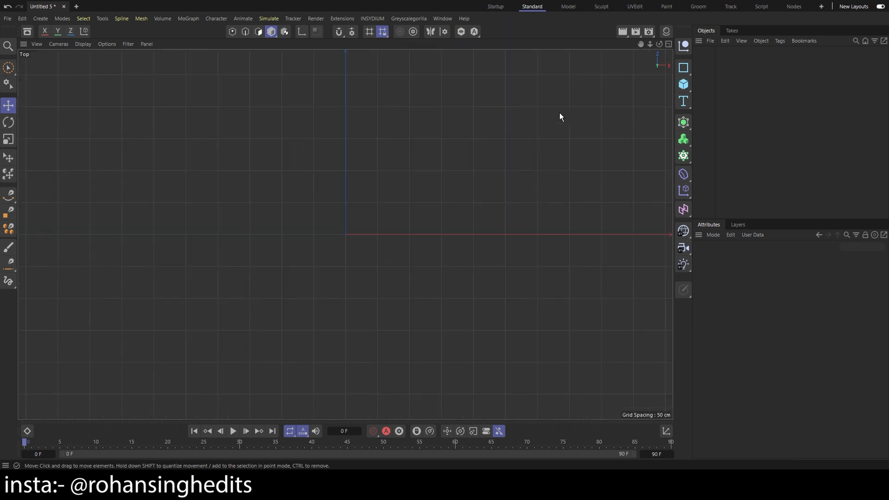
pyautogui.middleClick(559, 112)
pyautogui.middleClick(161, 123)
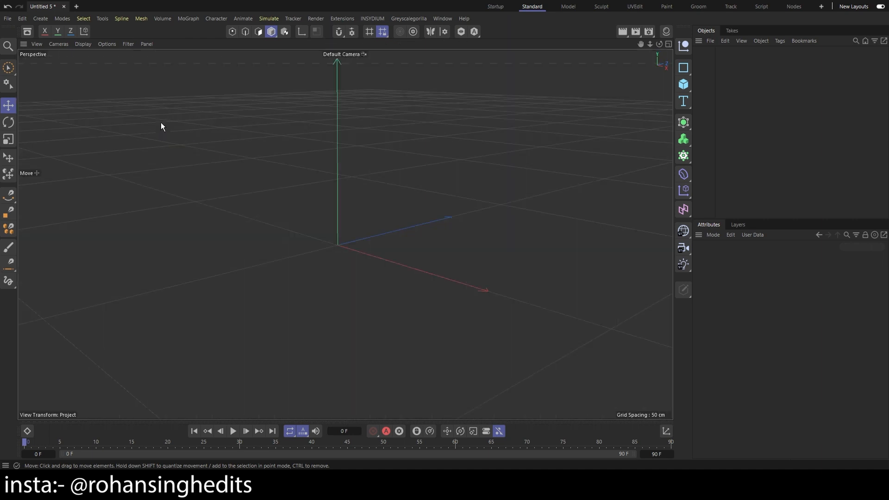
# Look over the viewport's view history, framing and film movement commands and its camera navigation and projection options.
pyautogui.click(35, 43)
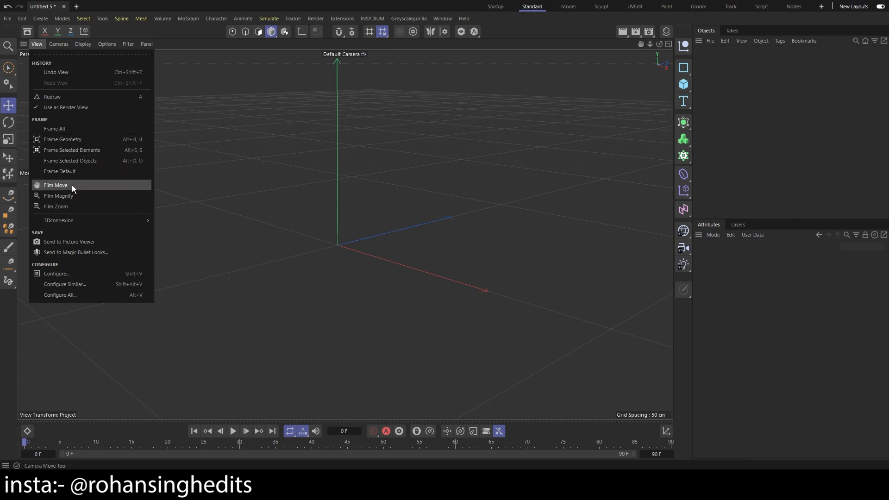
pyautogui.moveTo(113, 224)
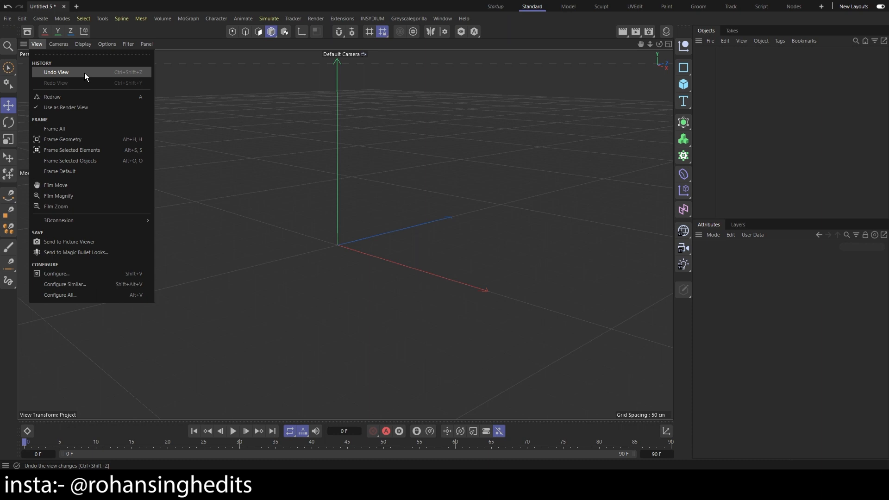
pyautogui.moveTo(63, 41)
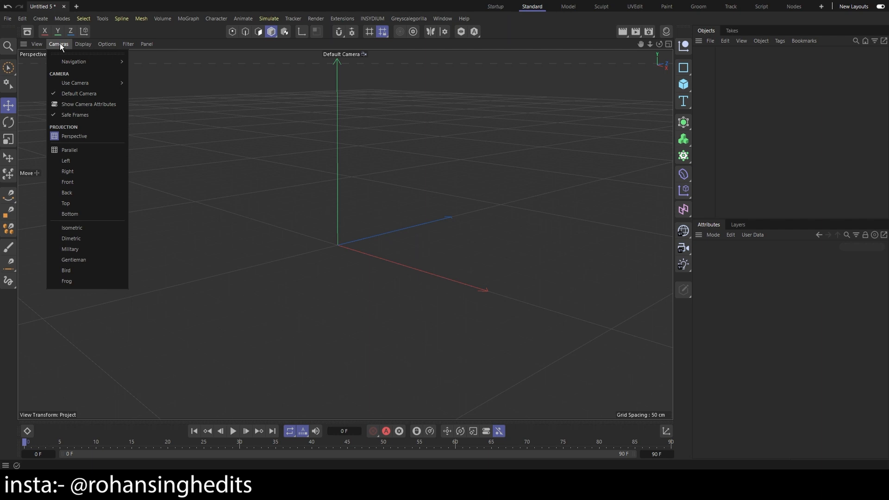
pyautogui.moveTo(102, 62)
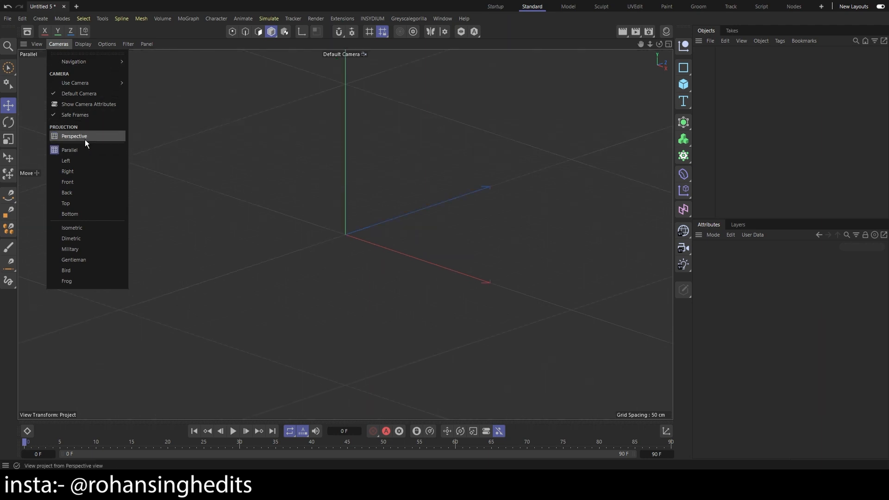
# Compare the Perspective and Parallel projections in the viewport, and switch through the Left and Right views.
pyautogui.click(85, 137)
pyautogui.click(61, 43)
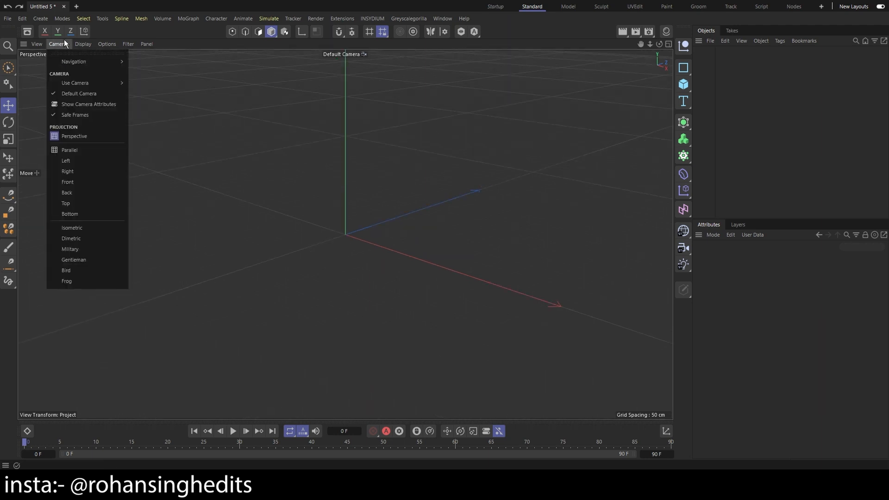
pyautogui.click(84, 155)
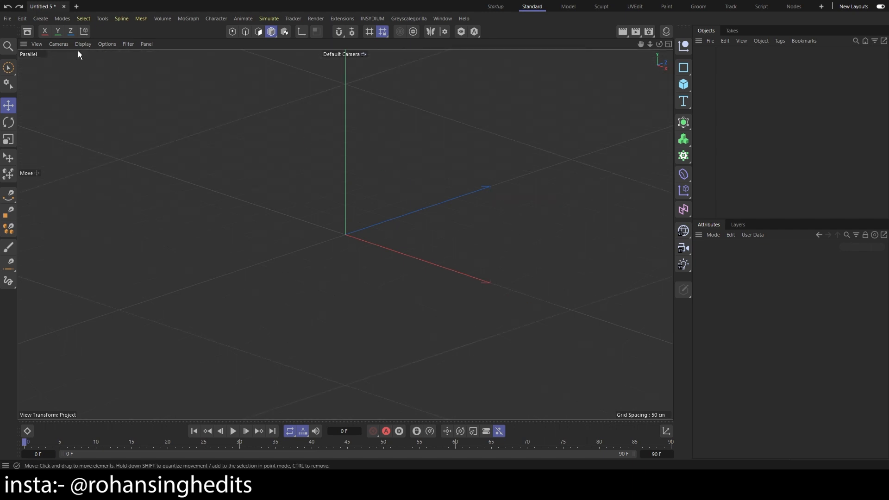
pyautogui.click(58, 43)
pyautogui.click(84, 156)
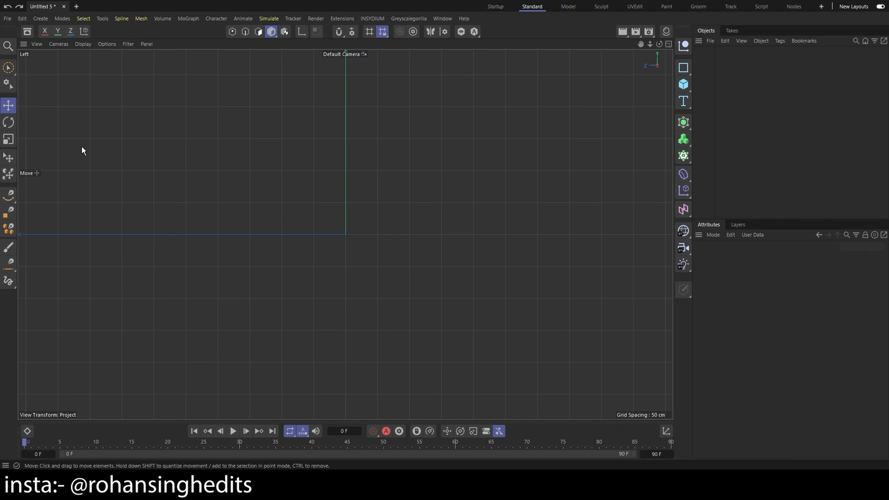
pyautogui.click(62, 44)
pyautogui.click(70, 171)
# Switch the viewport projection through Isometric, Dimetric, Military and Gentleman.
pyautogui.click(60, 45)
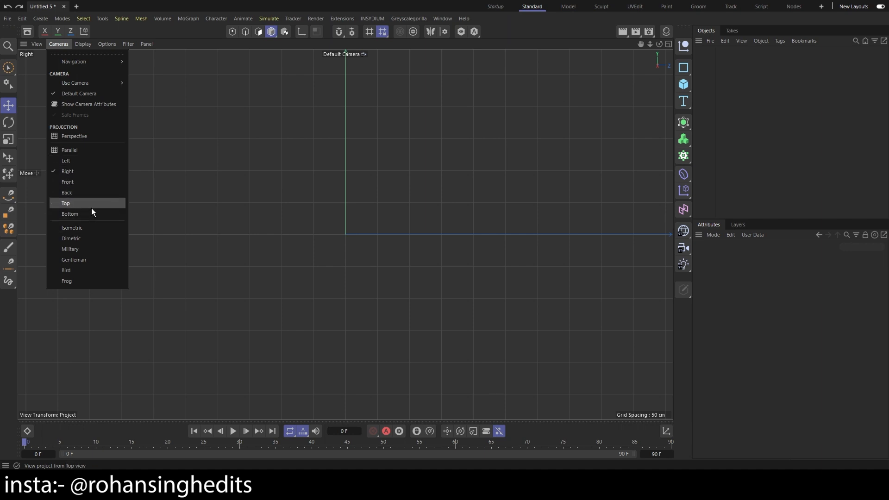
pyautogui.click(84, 229)
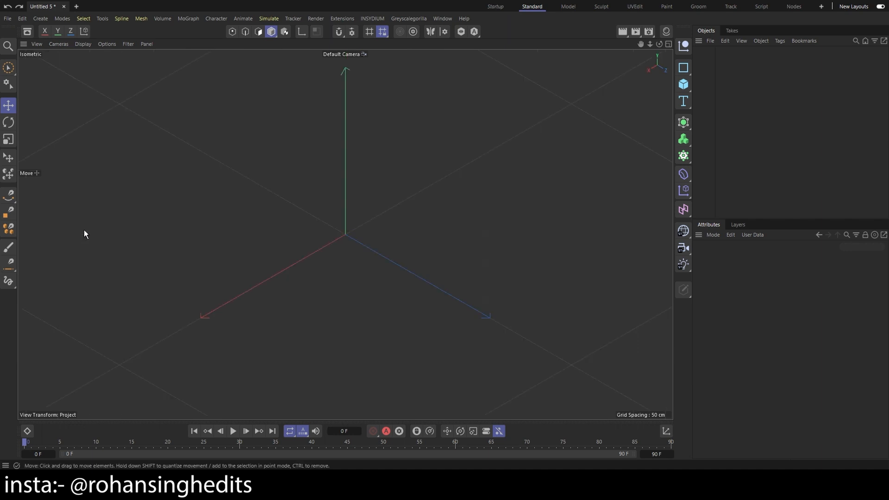
pyautogui.click(85, 46)
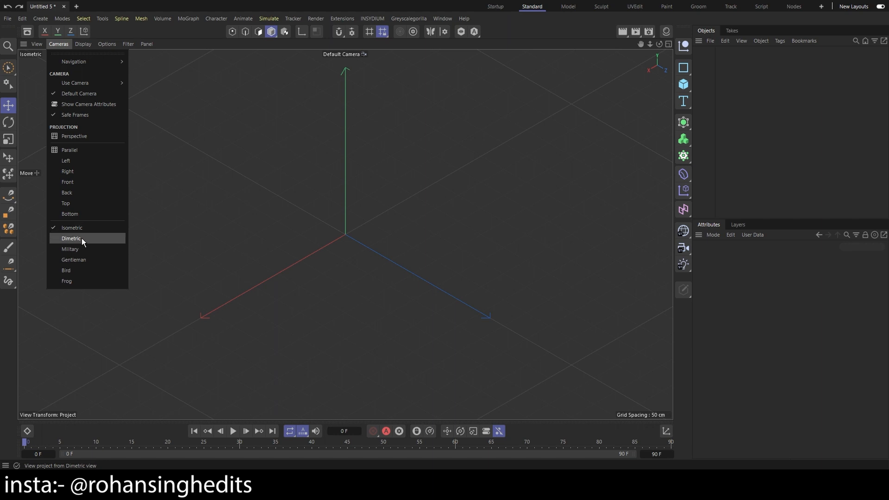
pyautogui.click(81, 238)
pyautogui.click(58, 45)
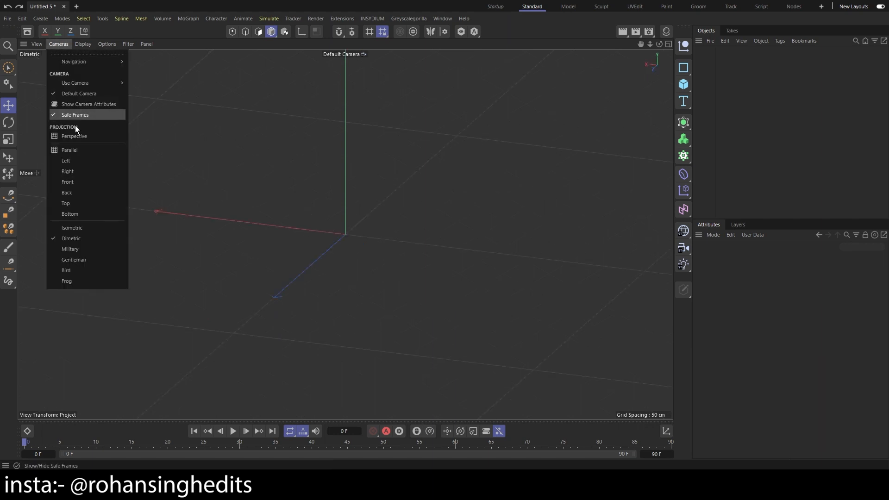
pyautogui.click(78, 250)
pyautogui.click(58, 44)
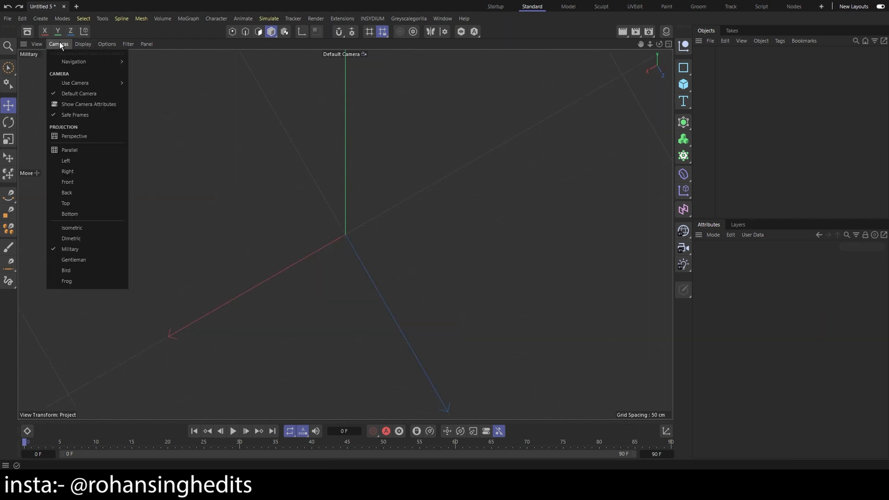
pyautogui.click(82, 260)
# Try the Bird and Frog projections, and return the viewport to the Perspective projection.
pyautogui.click(58, 44)
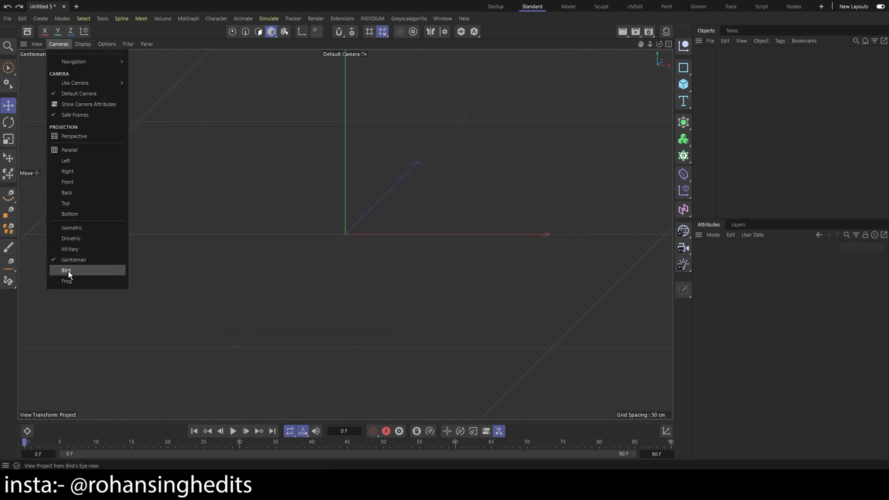
pyautogui.click(68, 270)
pyautogui.click(58, 44)
pyautogui.click(83, 283)
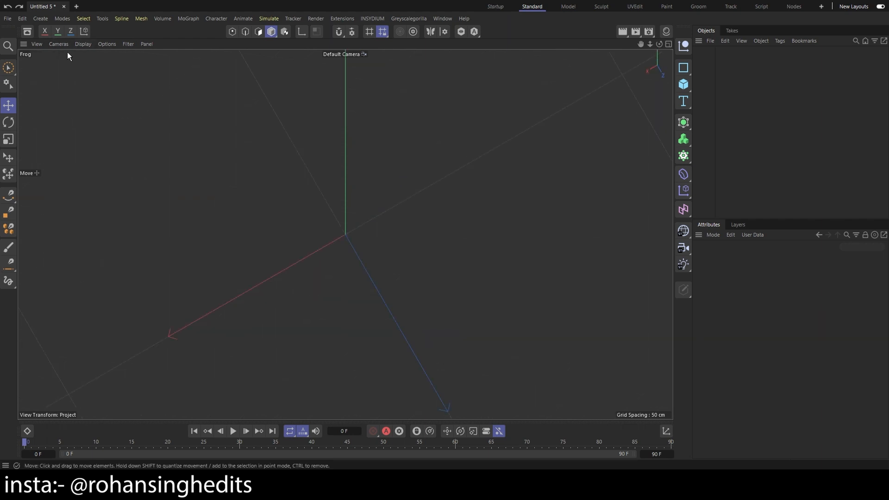
pyautogui.click(59, 44)
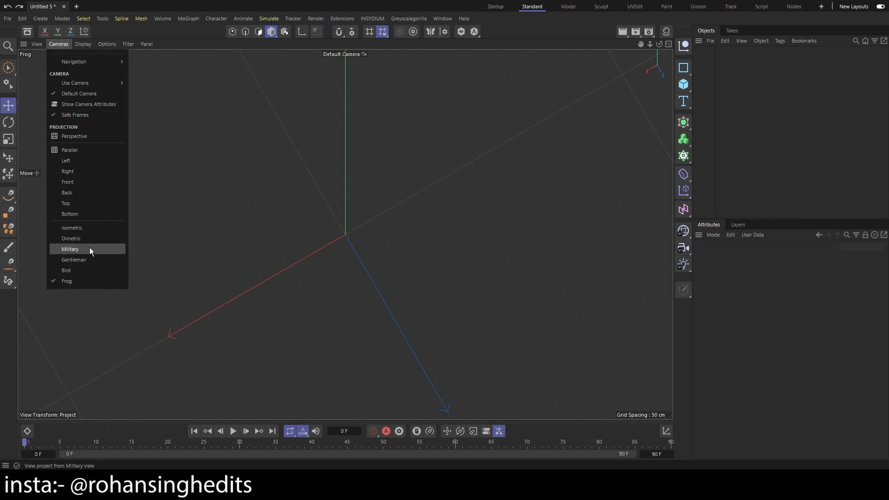
pyautogui.click(86, 138)
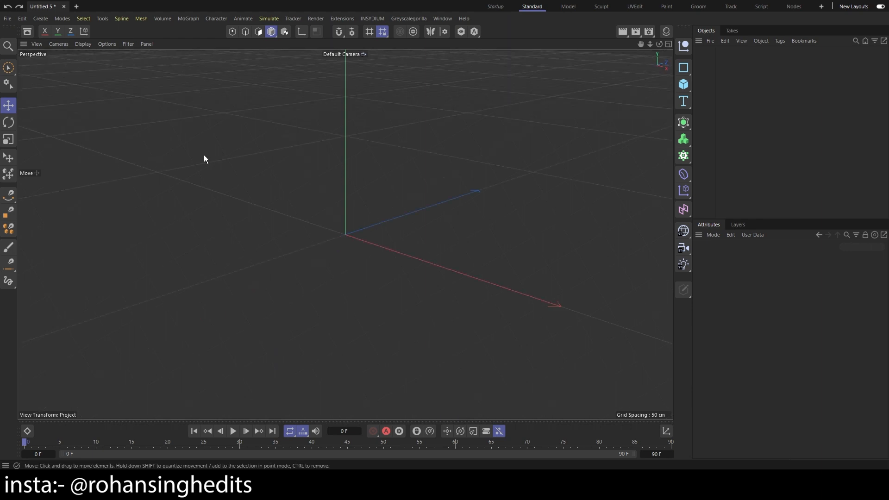
# Add a cube to the scene and display the viewport in Gouraud Shading (Lines) mode.
pyautogui.click(83, 44)
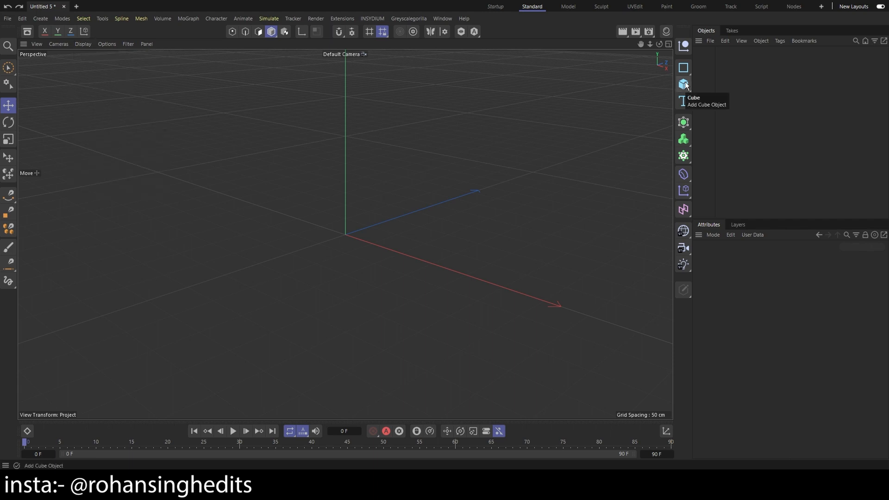
pyautogui.click(684, 84)
pyautogui.click(84, 44)
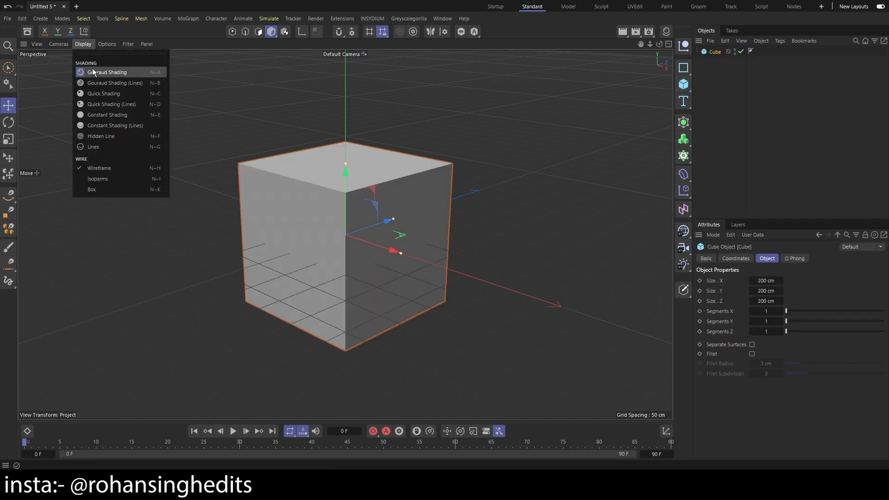
pyautogui.click(135, 85)
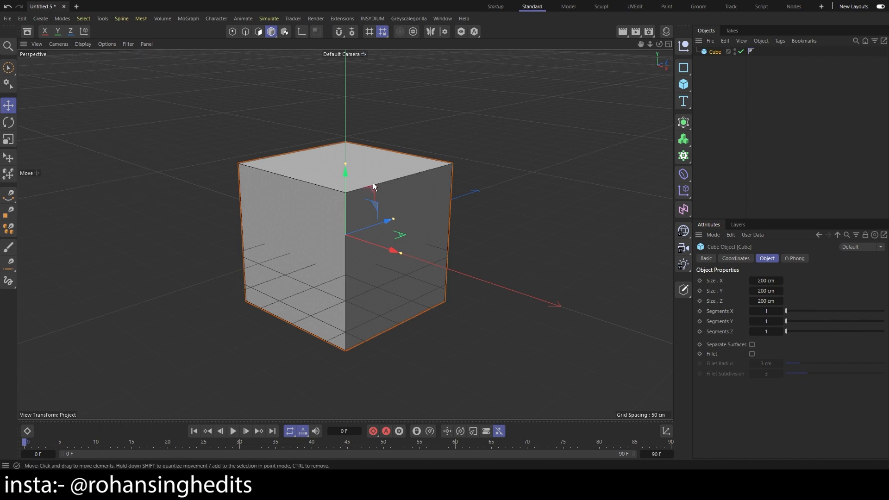
# Try Quick Shading on the cube, and set the viewport back to plain Gouraud Shading.
pyautogui.click(81, 45)
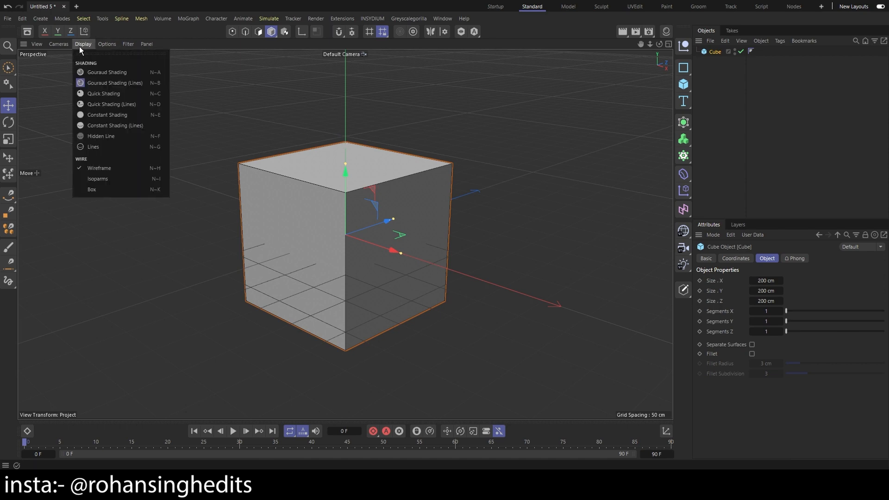
pyautogui.click(98, 95)
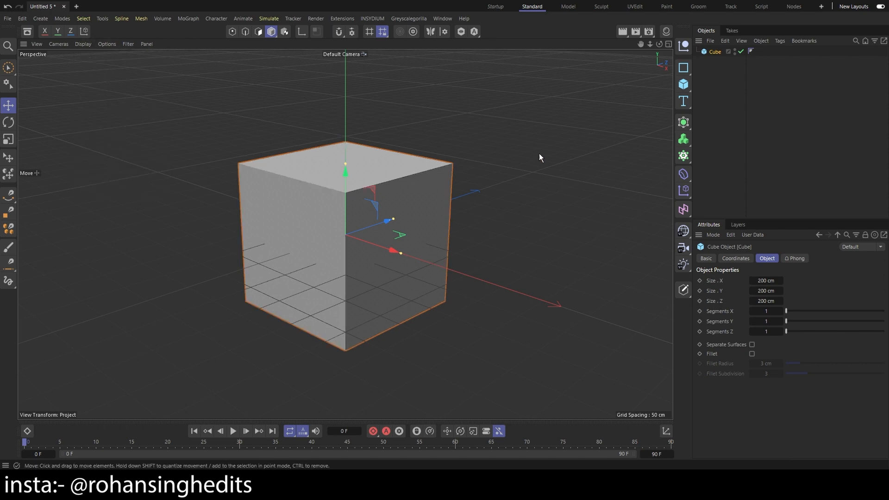
pyautogui.click(83, 44)
pyautogui.click(90, 76)
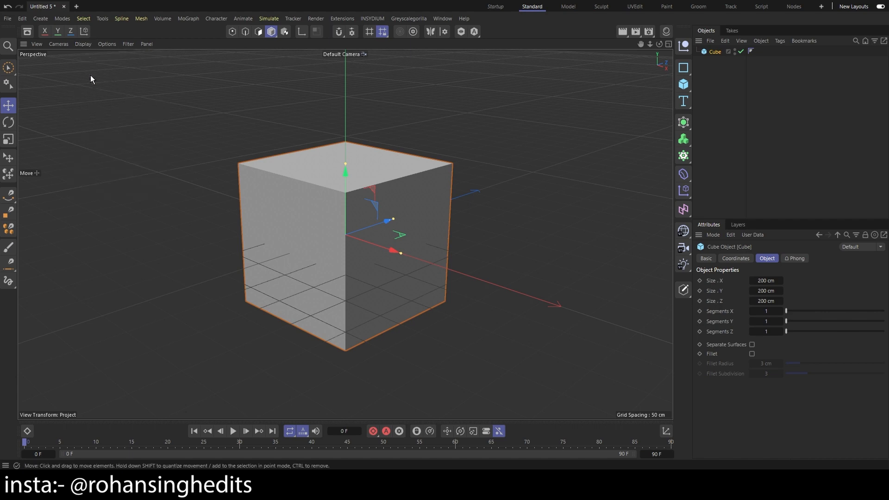
pyautogui.click(84, 44)
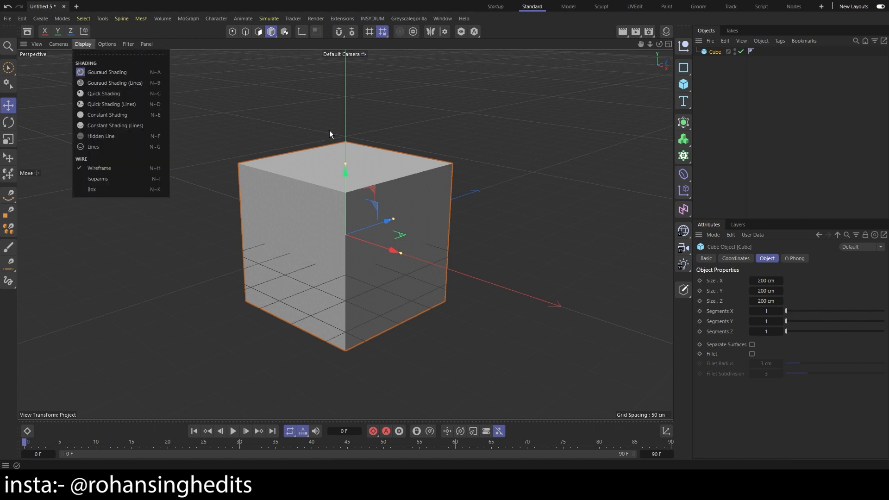
pyautogui.click(365, 149)
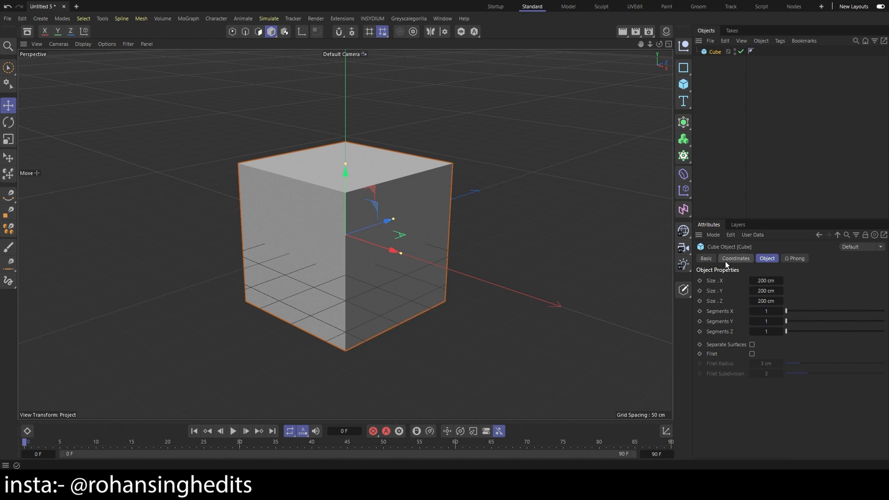
# Add a standard Light object and move it away from the origin to a spot above and beside the cube.
pyautogui.click(684, 264)
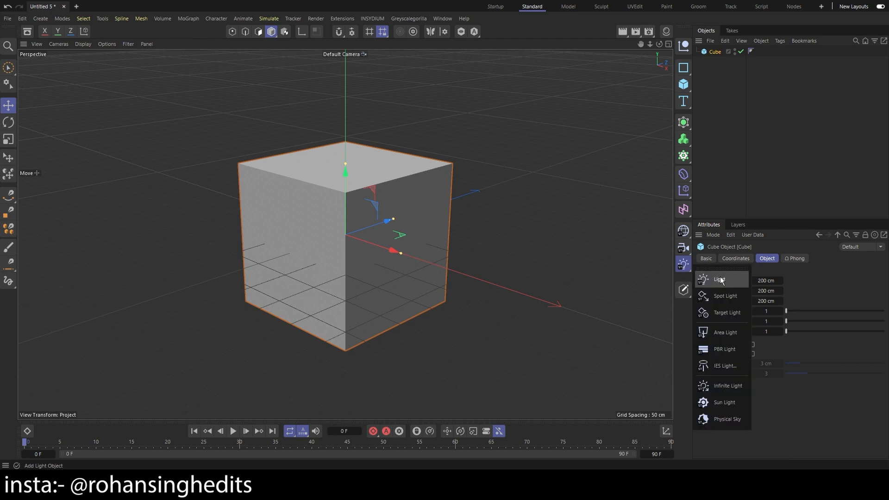
pyautogui.click(718, 277)
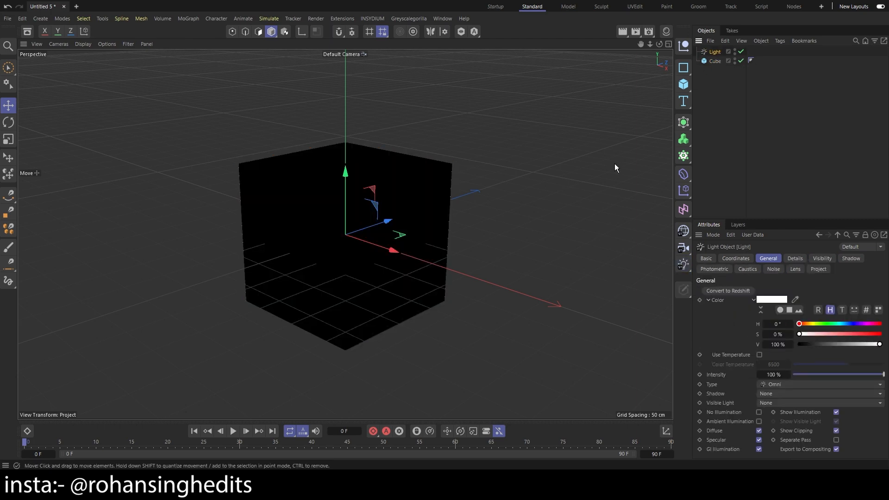
pyautogui.moveTo(387, 223); pyautogui.dragTo(96, 76)
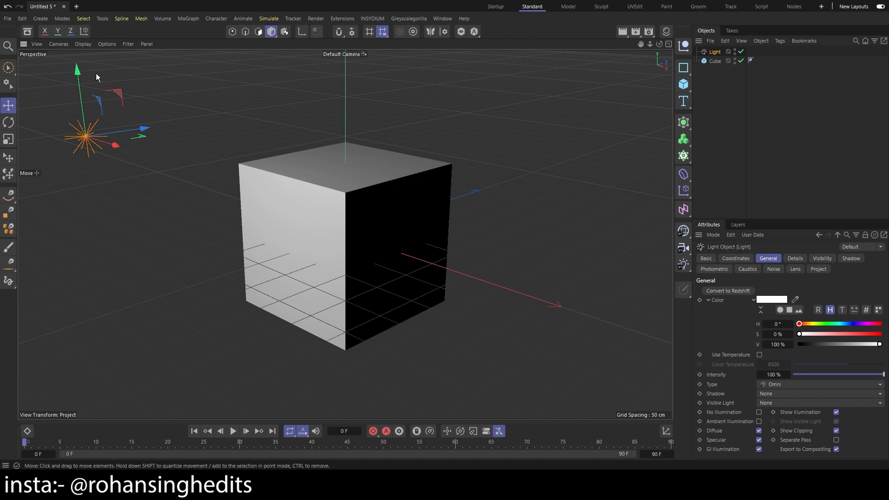
# Switch the viewport to Quick Shading to compare the cube's lighting, and select the cube.
pyautogui.click(89, 47)
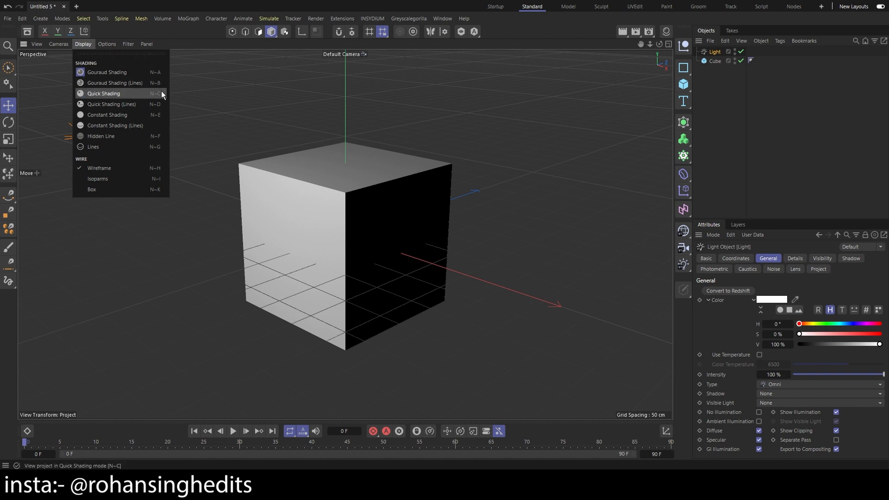
pyautogui.click(142, 93)
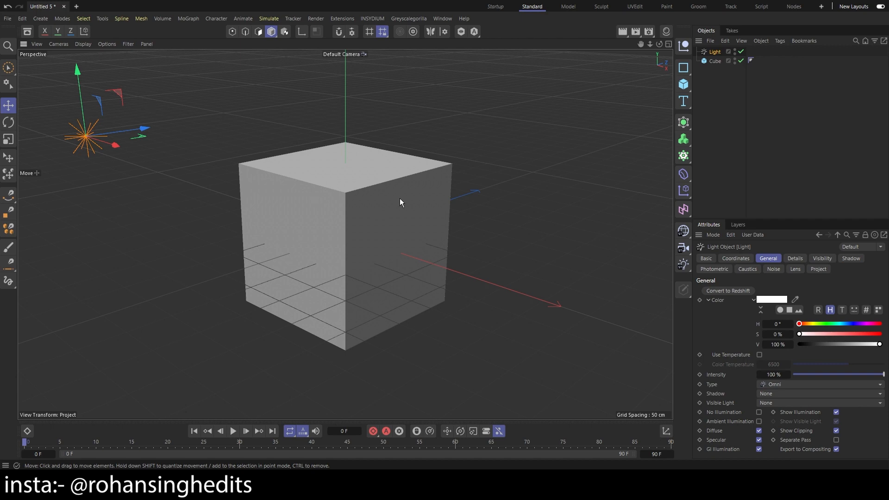
pyautogui.click(478, 215)
pyautogui.click(714, 52)
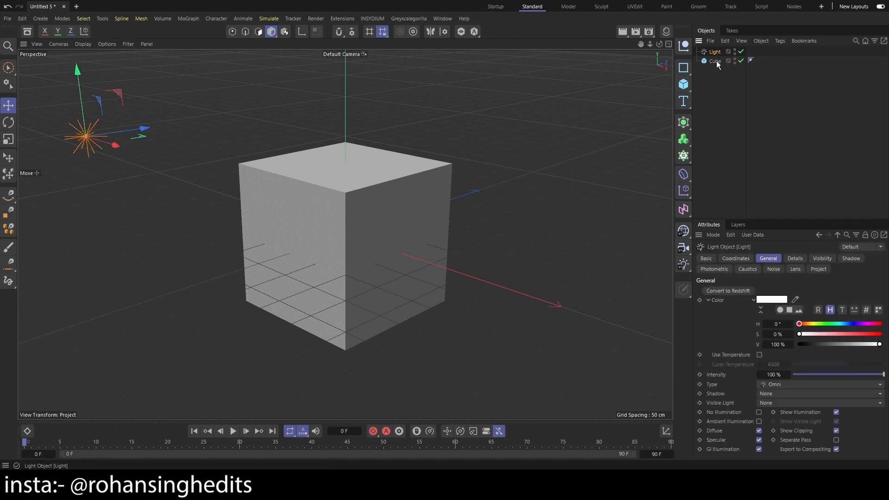
pyautogui.click(716, 62)
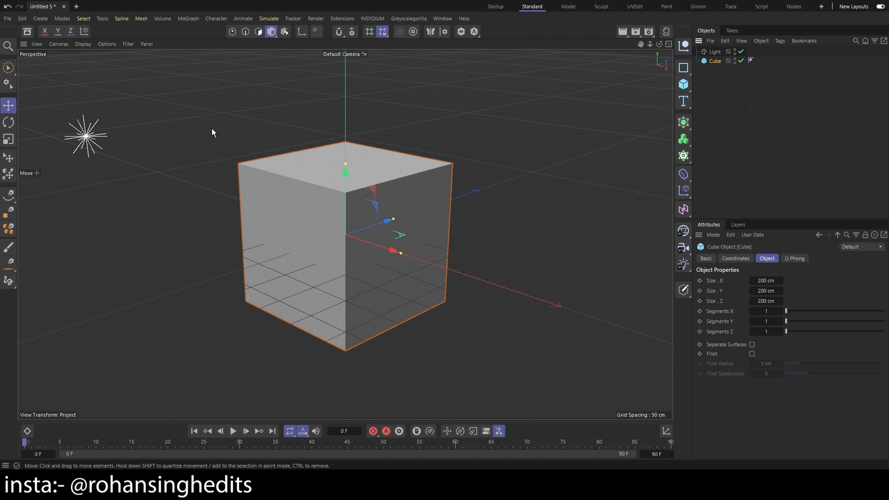
# Display the cube in Quick Shading (Lines) mode, and change the viewport to Constant Shading.
pyautogui.click(109, 44)
pyautogui.moveTo(91, 44)
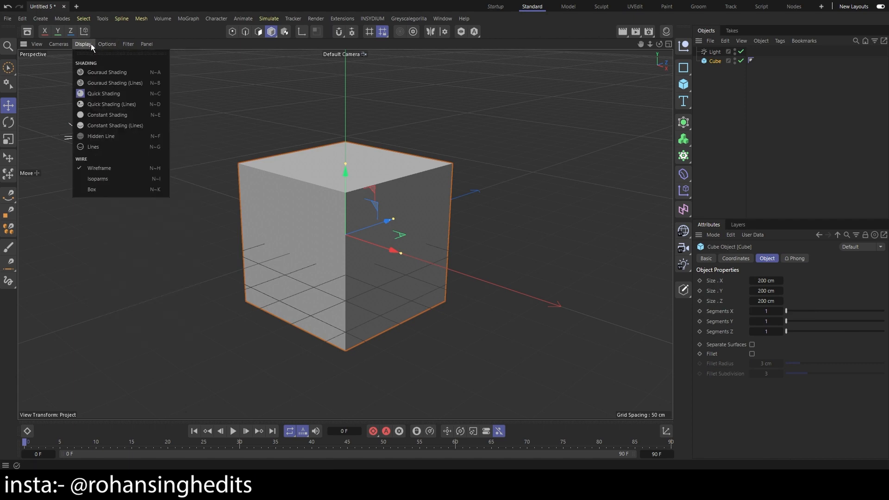
pyautogui.click(112, 104)
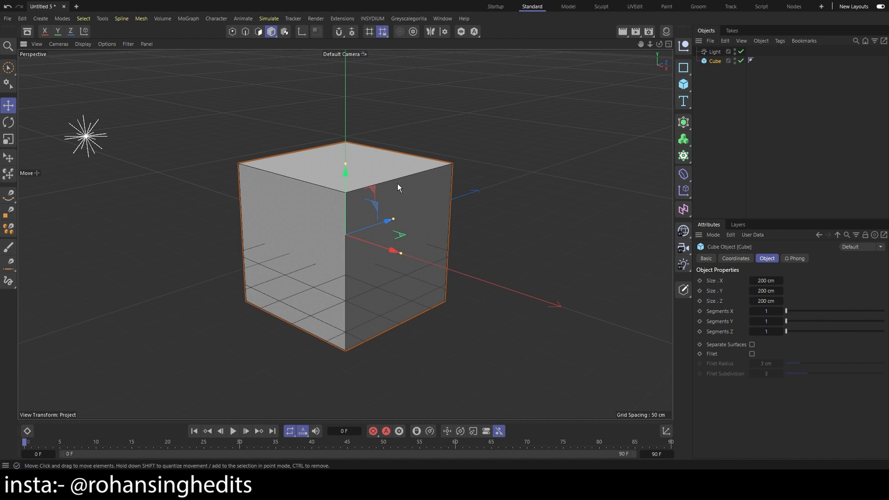
pyautogui.click(106, 45)
pyautogui.moveTo(84, 44)
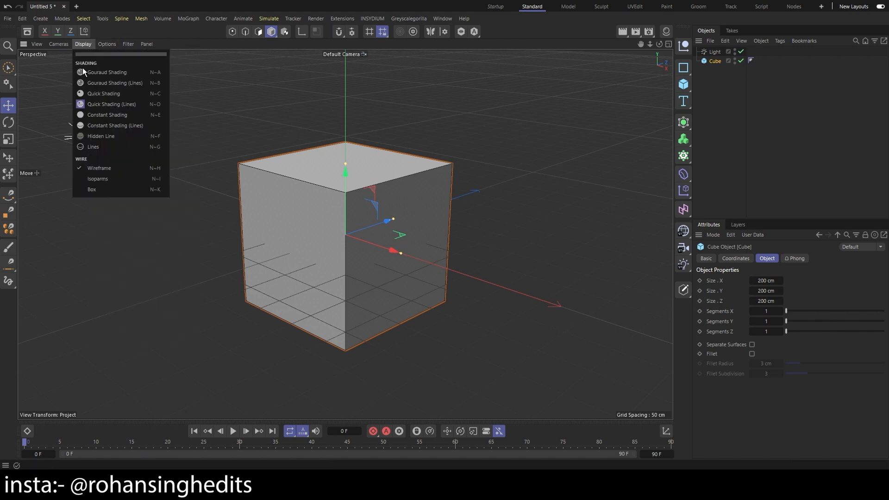
pyautogui.click(111, 115)
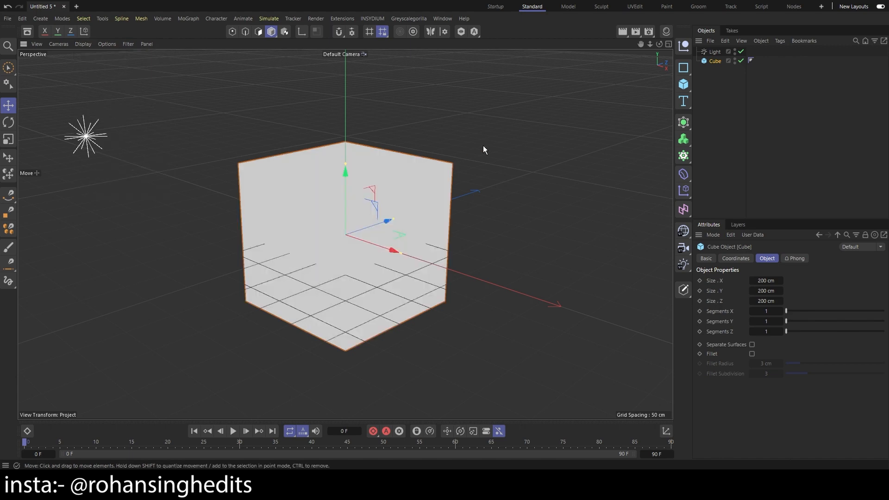
# Deselect the cube and try the Constant Shading (Lines) display mode, followed by Hidden Line.
pyautogui.click(478, 160)
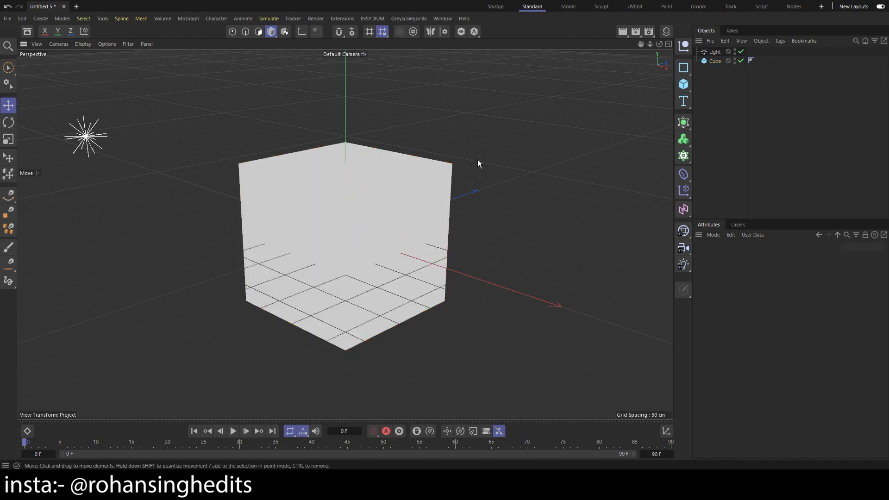
pyautogui.click(82, 44)
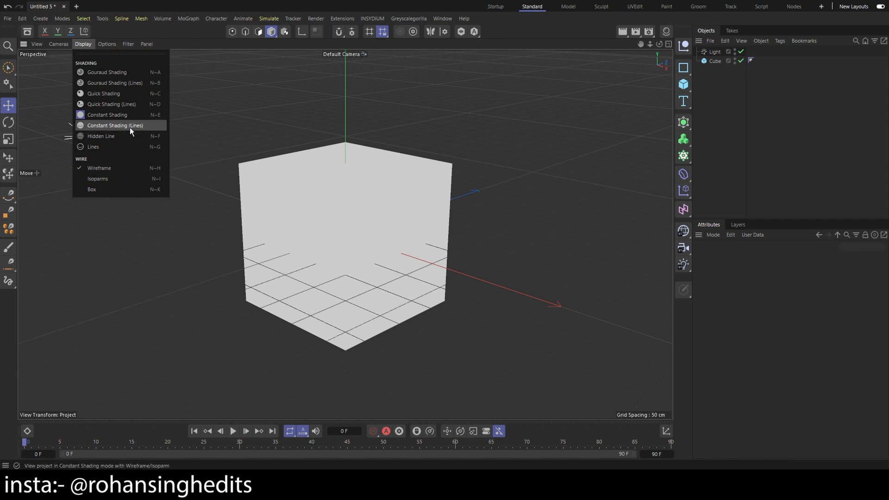
pyautogui.click(129, 126)
pyautogui.click(85, 44)
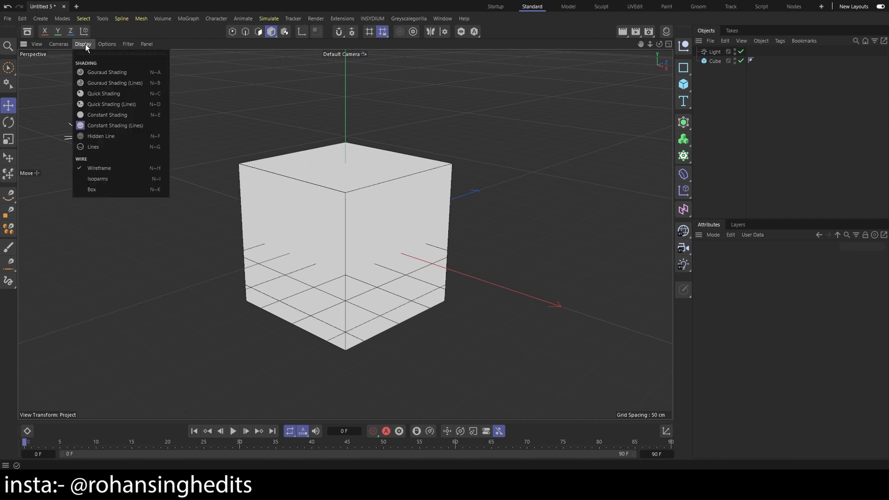
pyautogui.click(104, 142)
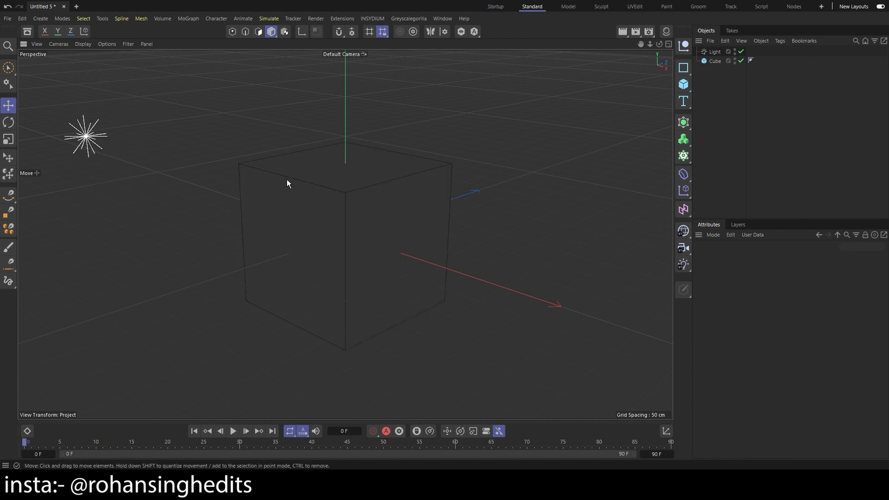
# Examine the cube from several angles in Lines display mode with the Wireframe style, and look over the viewport display options.
pyautogui.keyDown('alt'); pyautogui.moveTo(478, 272); pyautogui.dragTo(435, 246); pyautogui.keyUp('alt')
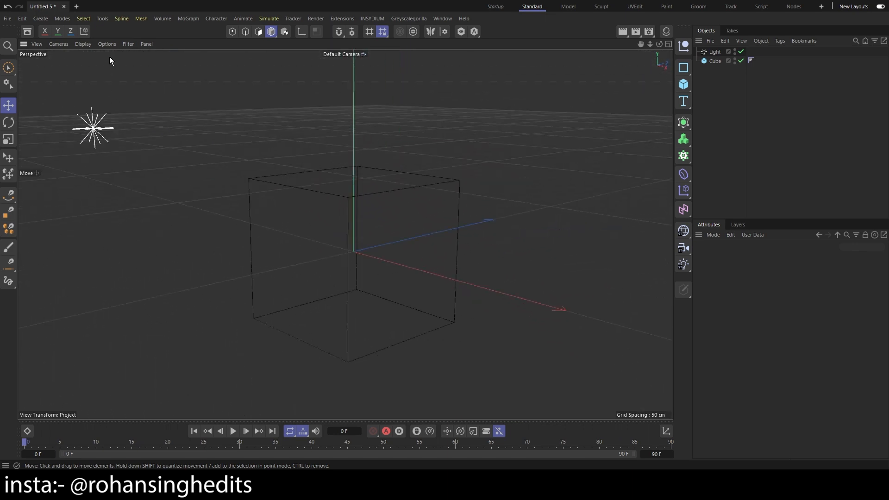
pyautogui.click(82, 43)
pyautogui.click(252, 118)
pyautogui.keyDown('alt'); pyautogui.moveTo(379, 344); pyautogui.dragTo(283, 137); pyautogui.keyUp('alt')
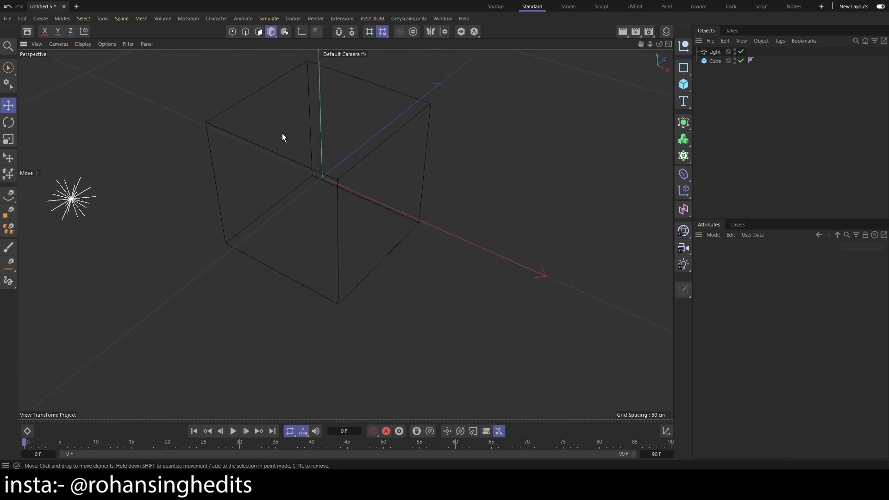
pyautogui.keyDown('alt'); pyautogui.moveTo(420, 125); pyautogui.dragTo(265, 146); pyautogui.keyUp('alt')
pyautogui.click(84, 44)
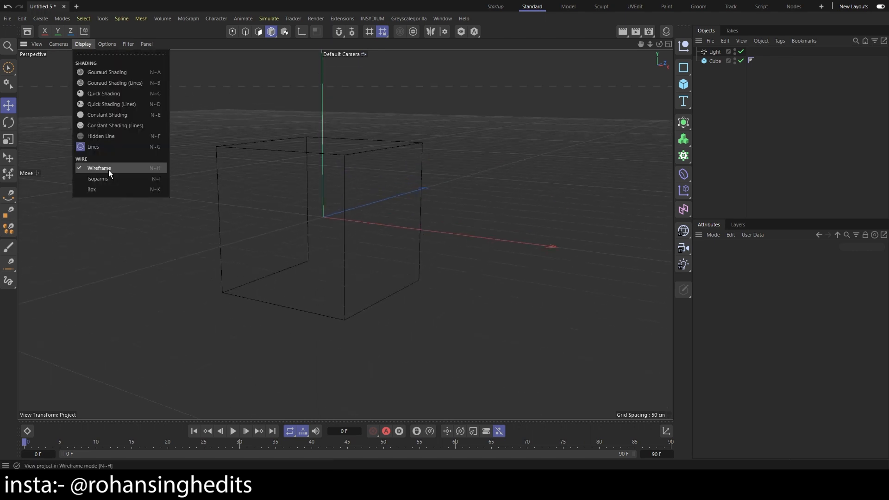
pyautogui.click(109, 169)
pyautogui.click(82, 44)
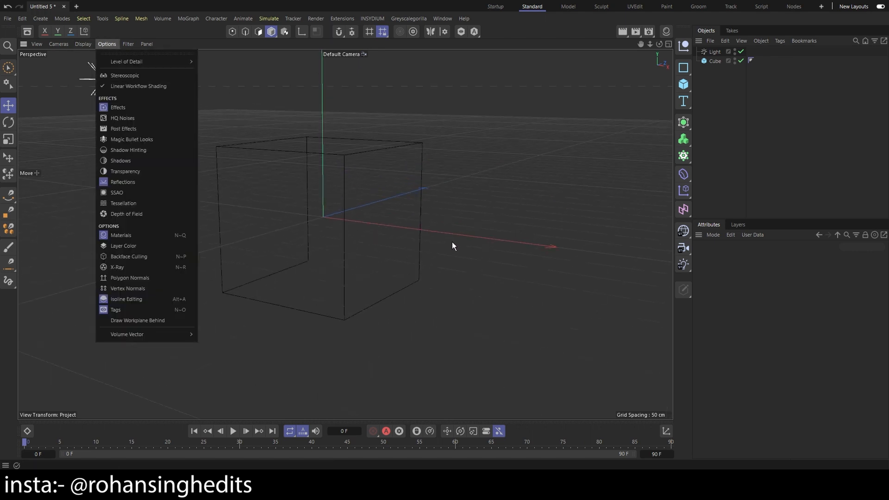
pyautogui.click(280, 165)
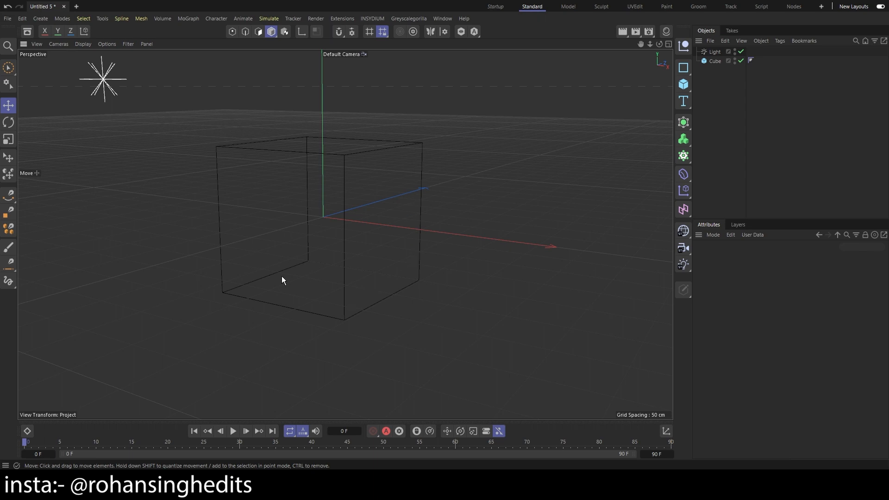
# Set the viewport back to Gouraud Shading, view the cube from above, and list the viewport effects and options.
pyautogui.press('n')
pyautogui.press('a')
pyautogui.moveTo(313, 159)
pyautogui.keyDown('alt'); pyautogui.mouseDown()
pyautogui.moveTo(431, 238)
pyautogui.moveTo(422, 264)
pyautogui.moveTo(472, 233)
pyautogui.moveTo(430, 272)
pyautogui.moveTo(451, 258)
pyautogui.moveTo(428, 265)
pyautogui.mouseUp(); pyautogui.keyUp('alt')
pyautogui.click(106, 44)
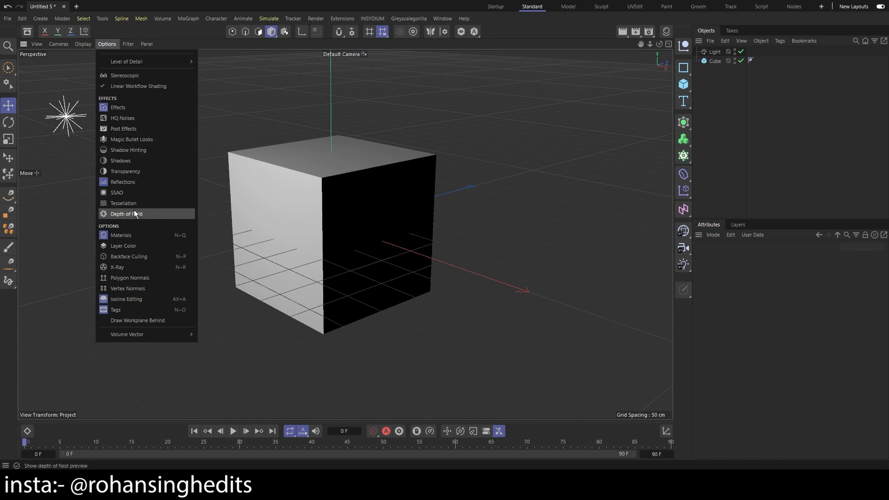
# Hide the world grid with the viewport filter and show the workplane grid again.
pyautogui.moveTo(130, 43)
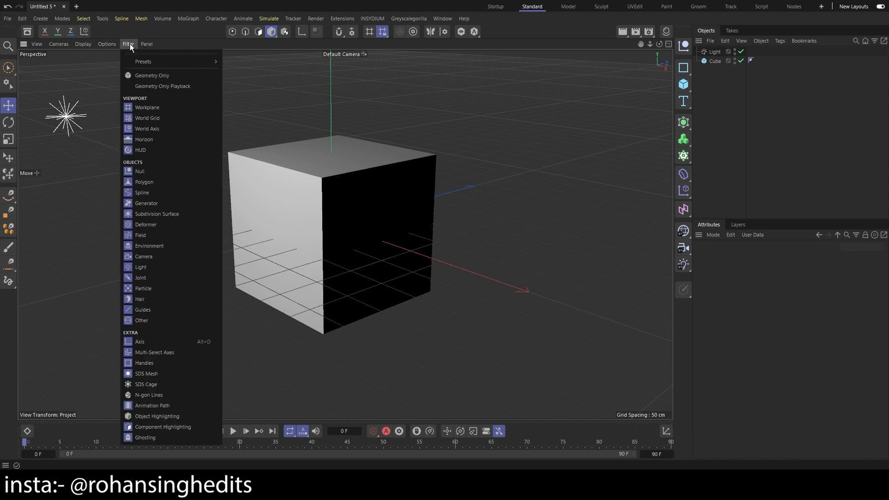
pyautogui.click(158, 118)
pyautogui.click(127, 44)
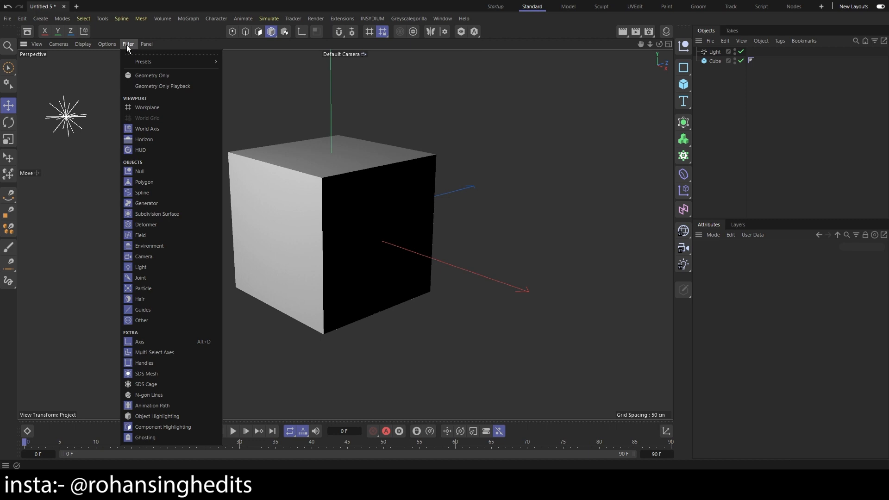
pyautogui.click(130, 107)
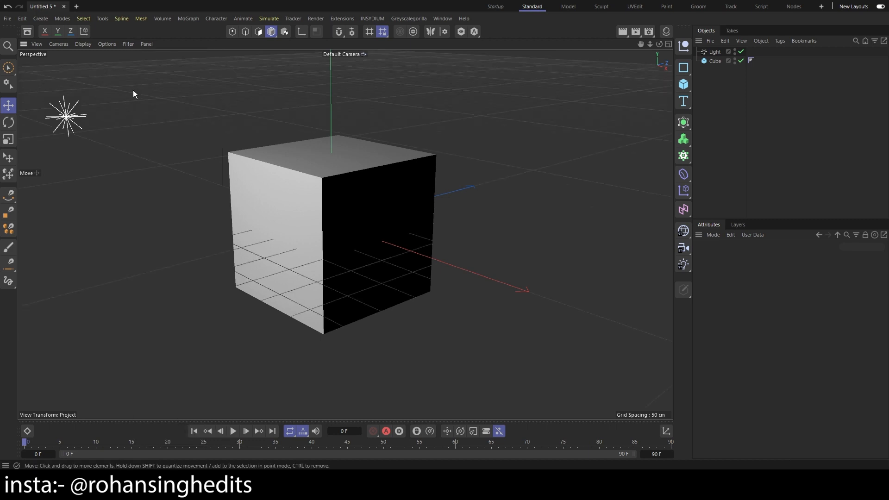
# Hide the light objects with the viewport filter and show them again.
pyautogui.click(129, 44)
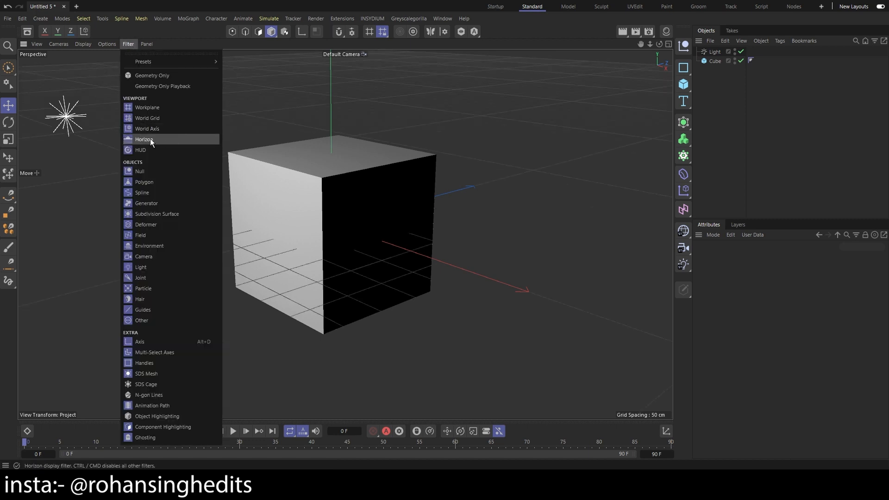
pyautogui.click(140, 267)
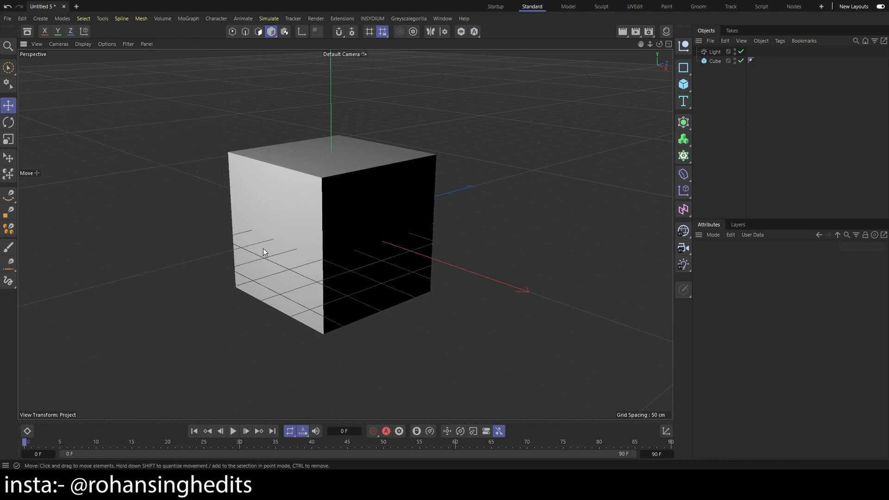
pyautogui.click(134, 46)
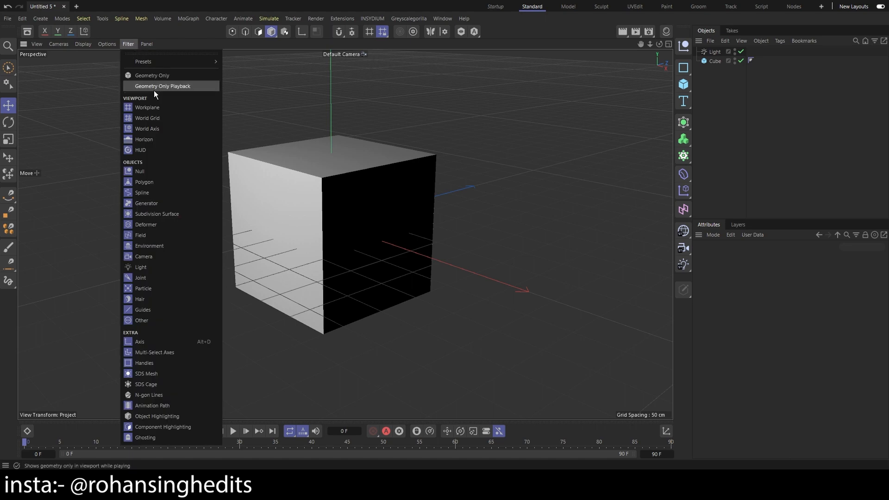
pyautogui.click(153, 88)
# Look over the view panel options, and toggle from the single perspective view to all views and back.
pyautogui.click(147, 44)
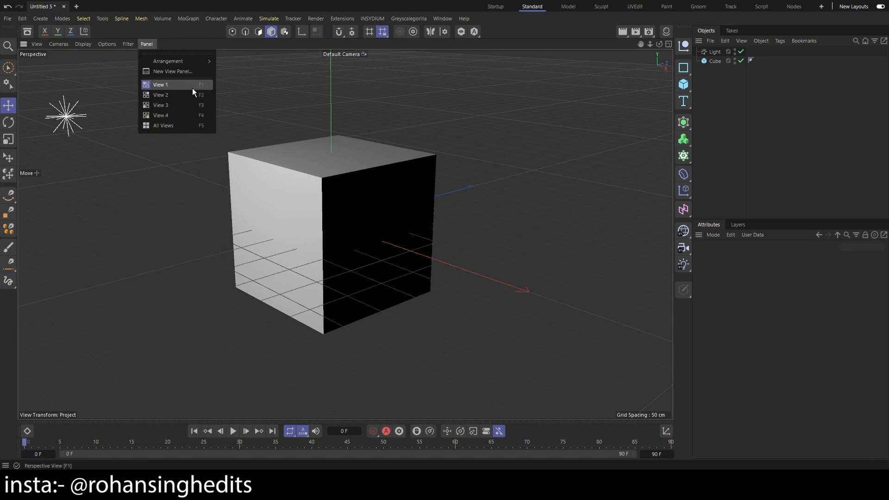
pyautogui.click(396, 143)
pyautogui.middleClick(396, 144)
pyautogui.middleClick(220, 159)
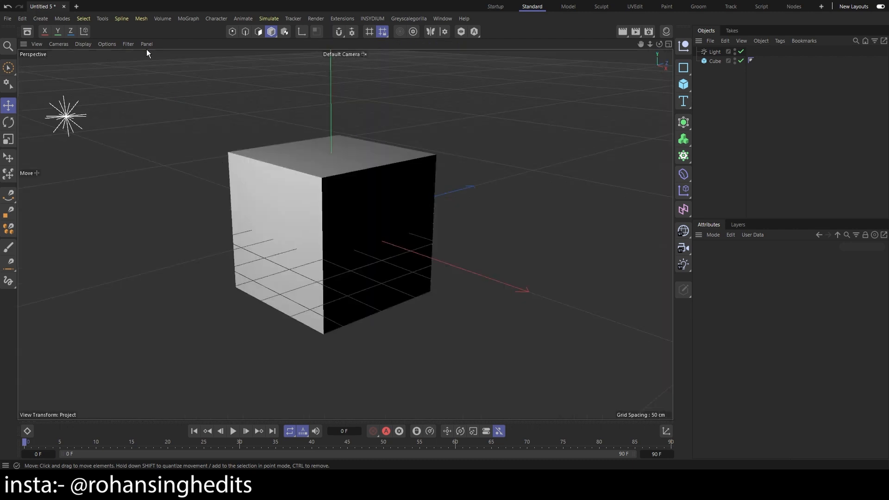
# Switch the viewport to View 2 (Top) and return to the View 1 perspective.
pyautogui.click(146, 44)
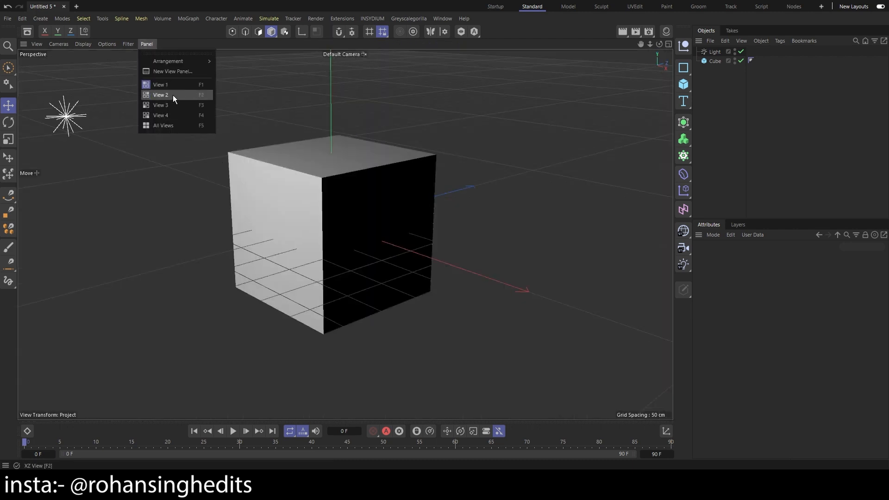
pyautogui.click(173, 95)
pyautogui.click(146, 44)
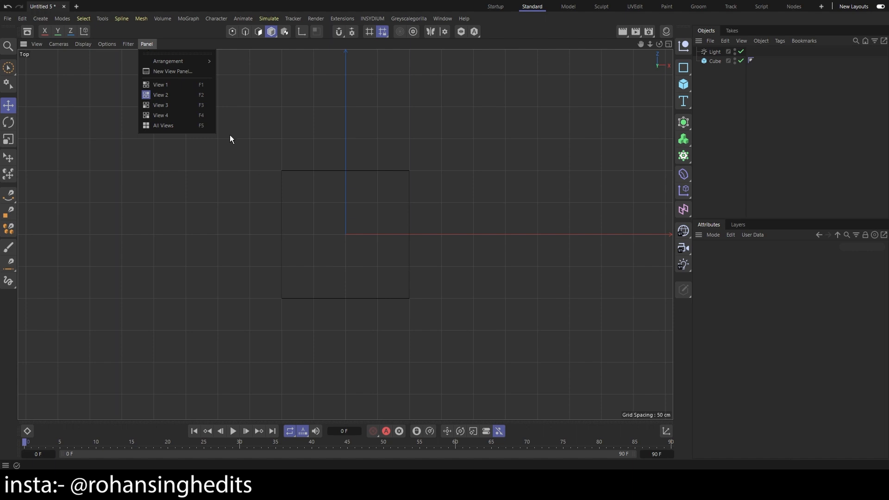
pyautogui.click(168, 86)
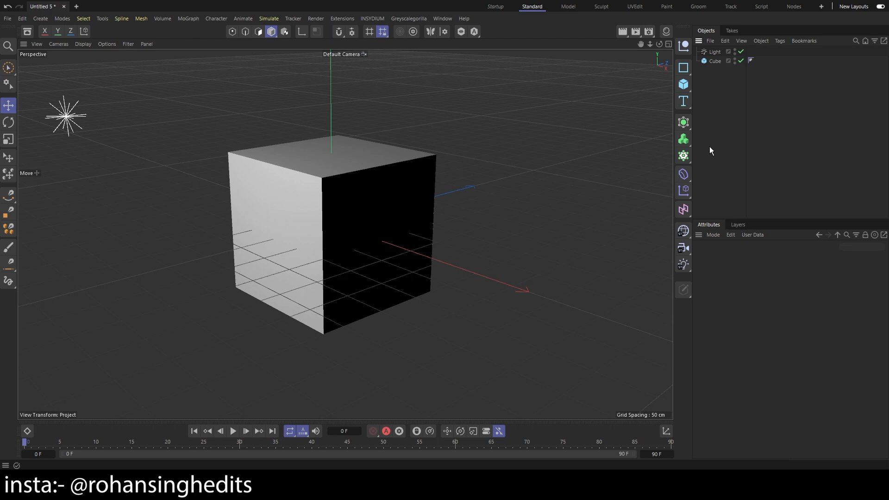
# Look at the Takes manager and return to the Objects manager.
pyautogui.click(730, 31)
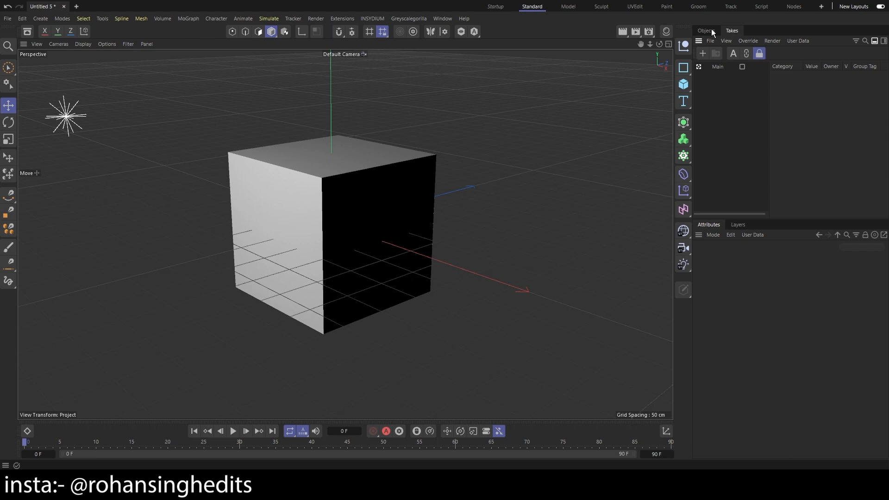
pyautogui.click(708, 31)
pyautogui.click(731, 31)
pyautogui.click(708, 31)
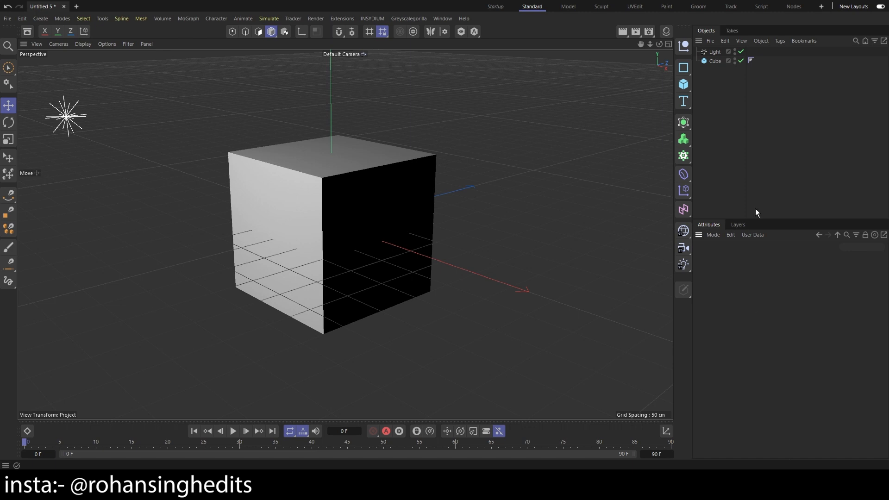
# Select the cube and review its Basic, Coordinates and Object attributes.
pyautogui.click(717, 62)
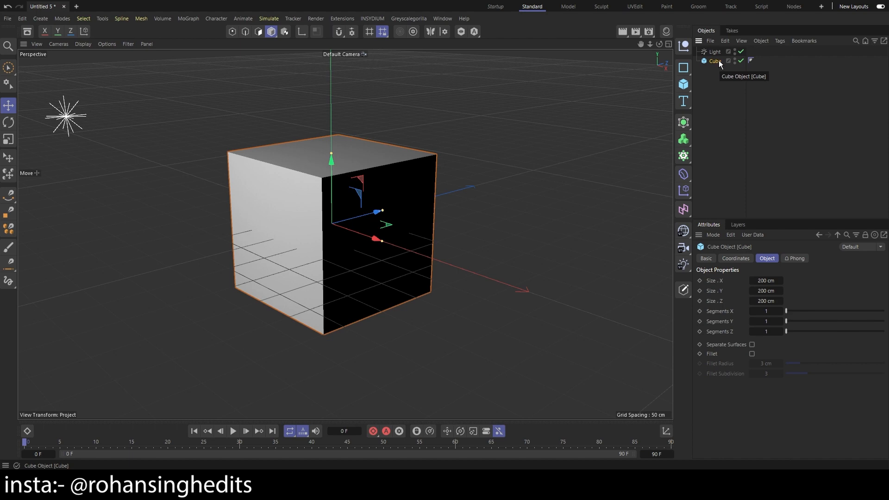
pyautogui.click(733, 260)
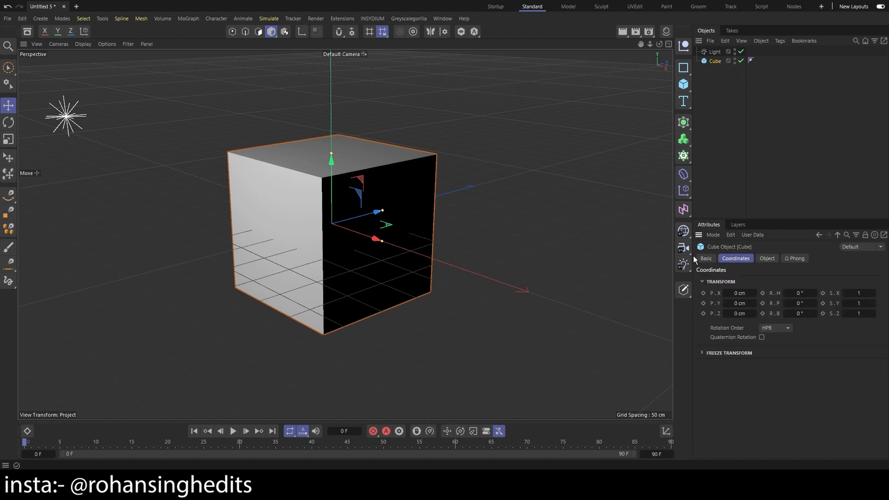
pyautogui.click(705, 258)
pyautogui.click(735, 260)
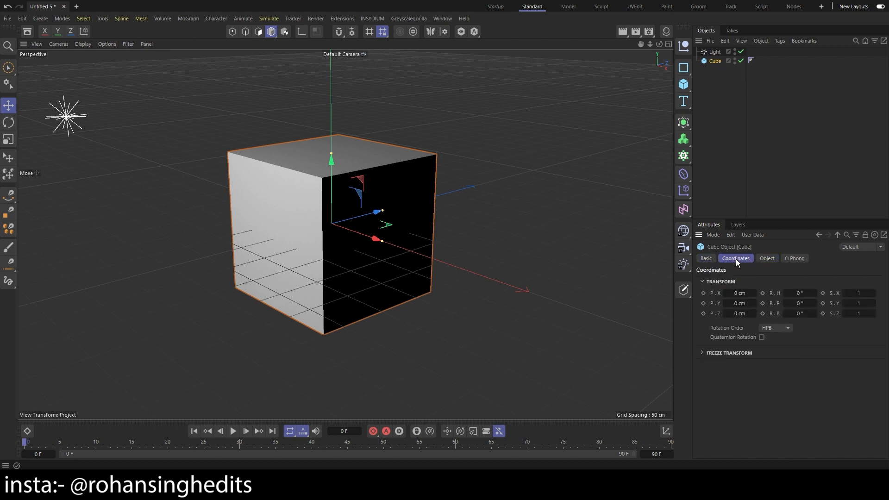
pyautogui.click(766, 259)
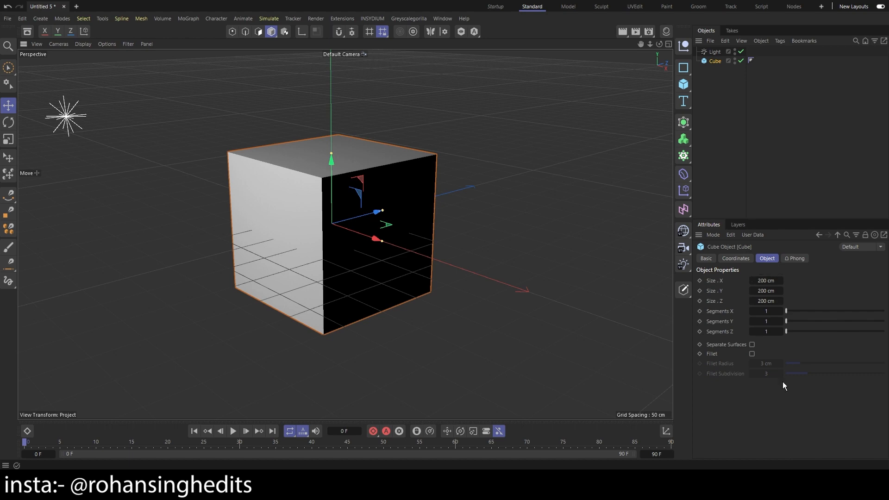
pyautogui.click(731, 258)
pyautogui.click(716, 258)
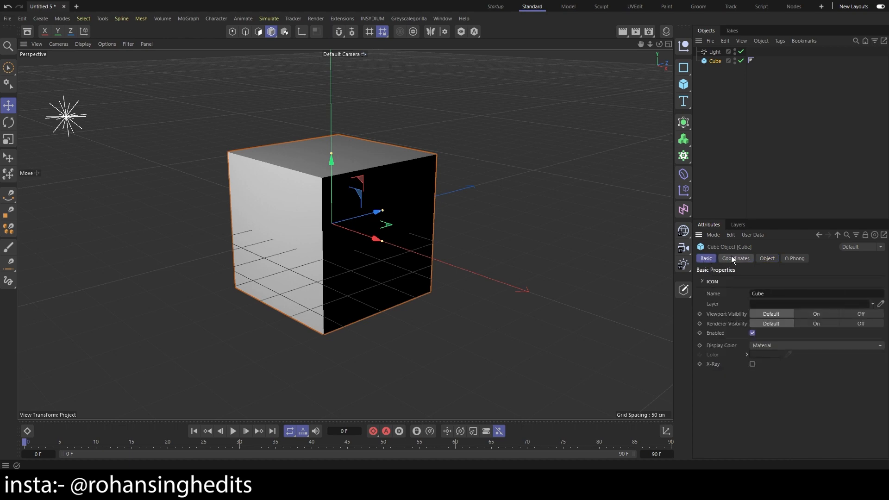
pyautogui.click(734, 258)
pyautogui.click(767, 258)
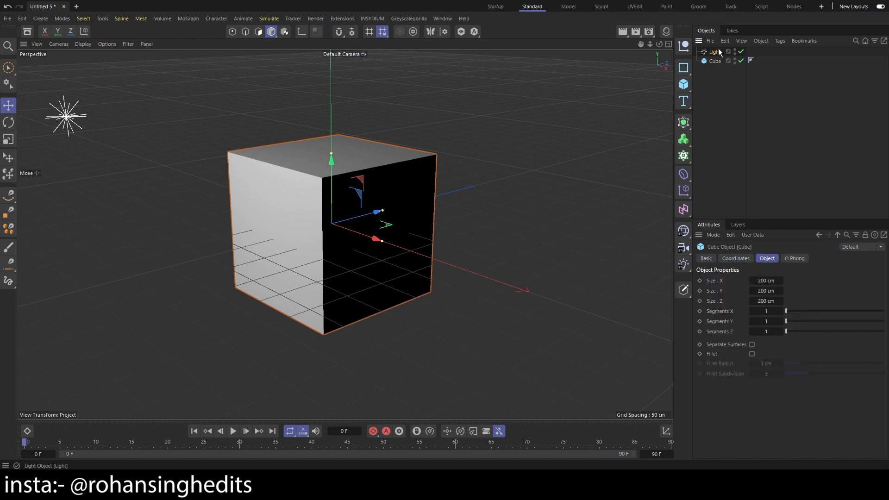
# Select the light and review its Basic, Coordinates and General attributes.
pyautogui.click(715, 51)
pyautogui.click(745, 259)
pyautogui.click(712, 258)
pyautogui.click(722, 258)
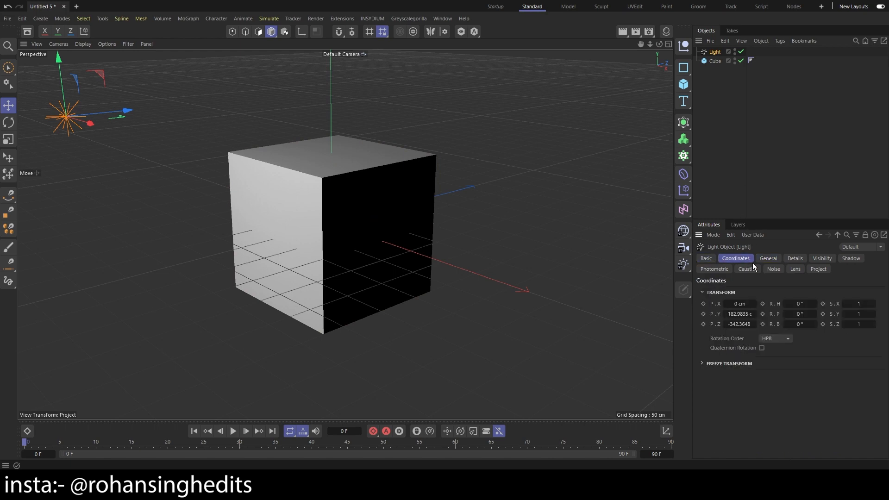
pyautogui.click(707, 259)
pyautogui.click(737, 259)
pyautogui.click(765, 257)
pyautogui.click(739, 258)
pyautogui.click(768, 259)
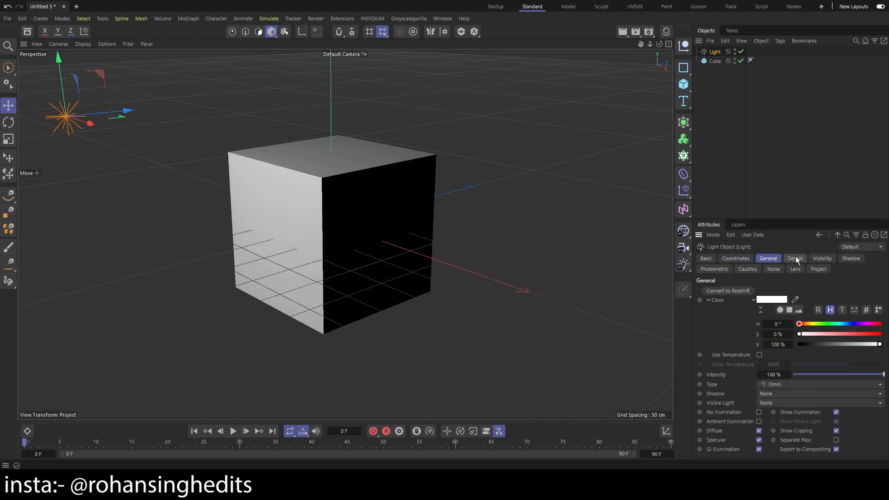
# Alternate the selection between the cube and the light to compare their attributes.
pyautogui.click(718, 58)
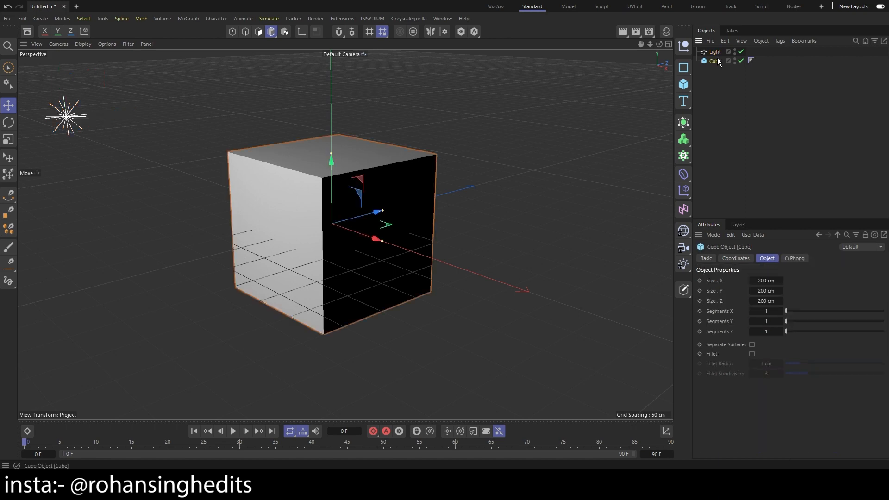
pyautogui.click(716, 53)
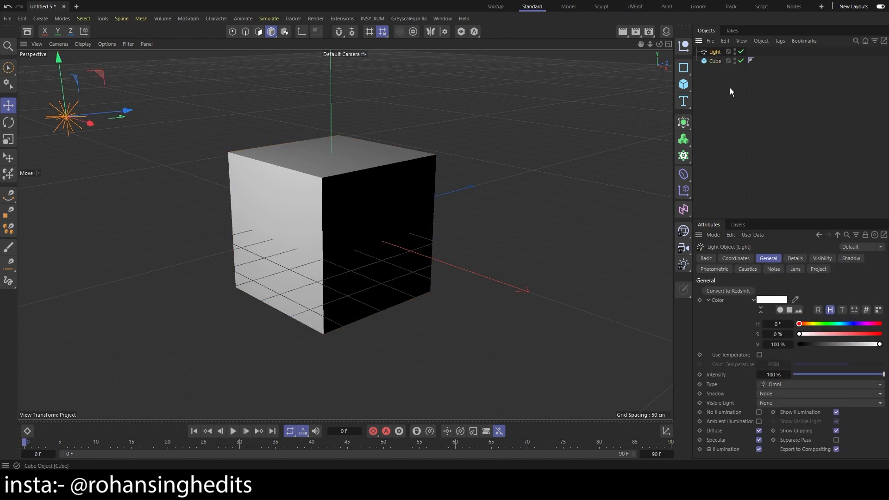
pyautogui.click(714, 61)
pyautogui.click(714, 52)
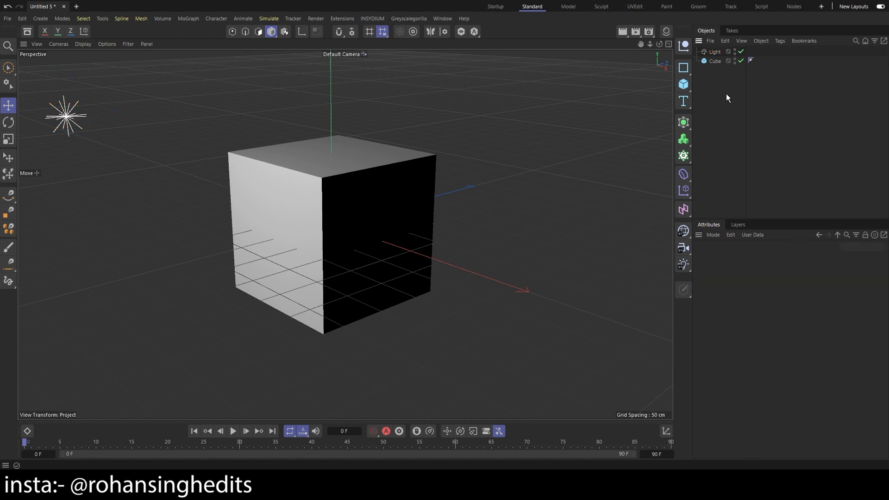
# Select both the light and the cube and delete them from the scene.
pyautogui.click(725, 130)
pyautogui.moveTo(729, 92); pyautogui.dragTo(708, 46)
pyautogui.press('Delete')
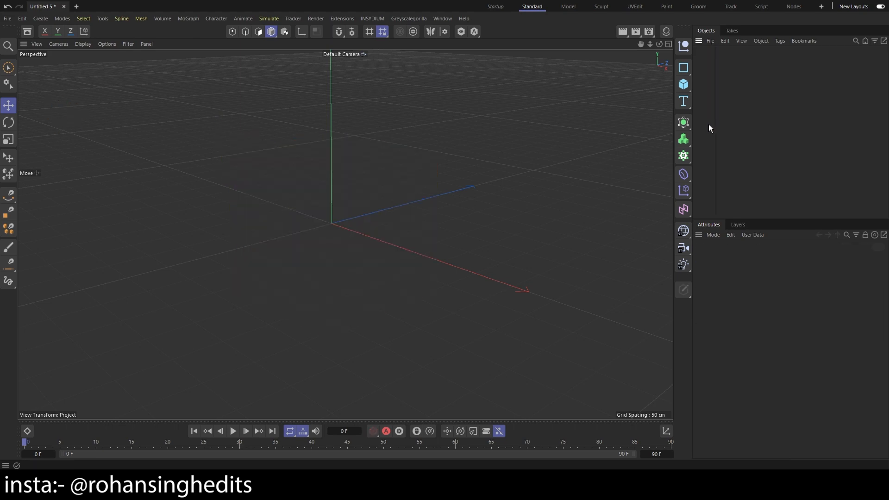
# Add a Null object to the scene and delete it again.
pyautogui.click(682, 48)
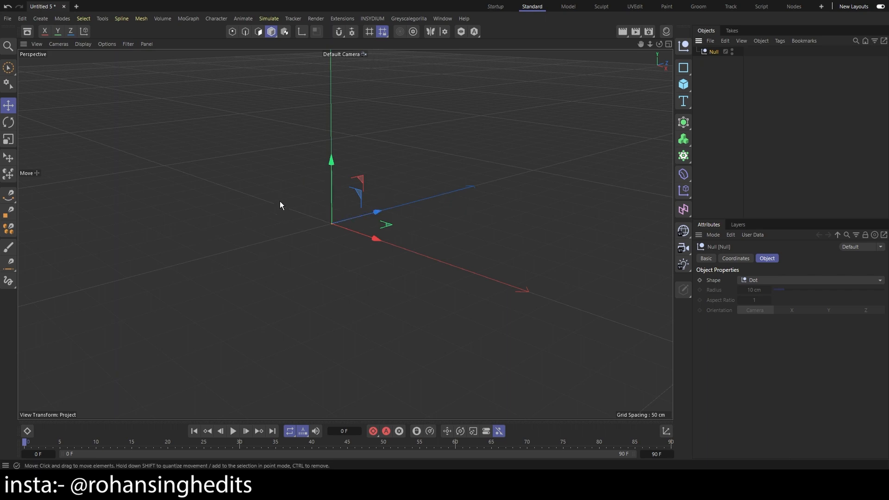
pyautogui.click(713, 52)
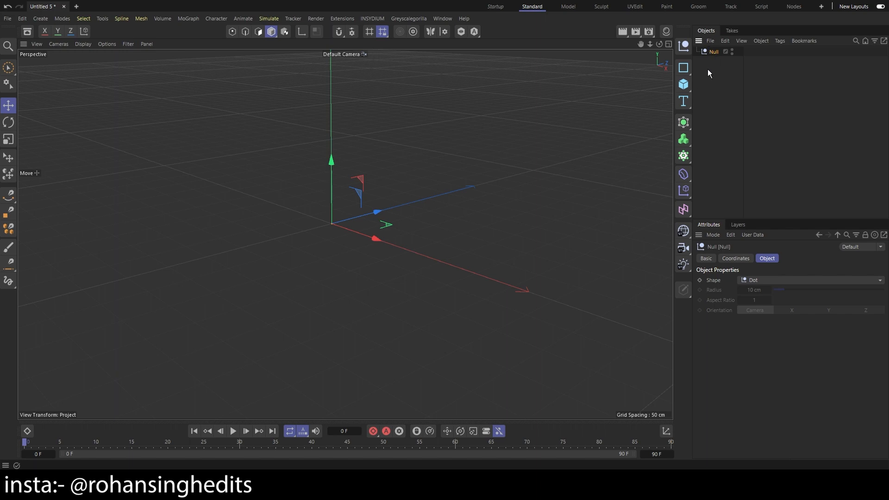
pyautogui.press('Delete')
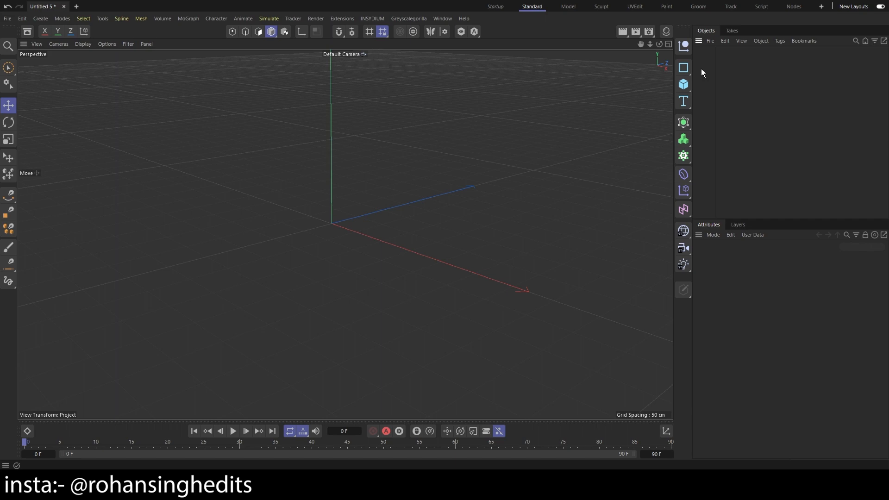
# Look through the spline primitives, add a Rectangle spline to the scene and delete it again.
pyautogui.click(685, 70)
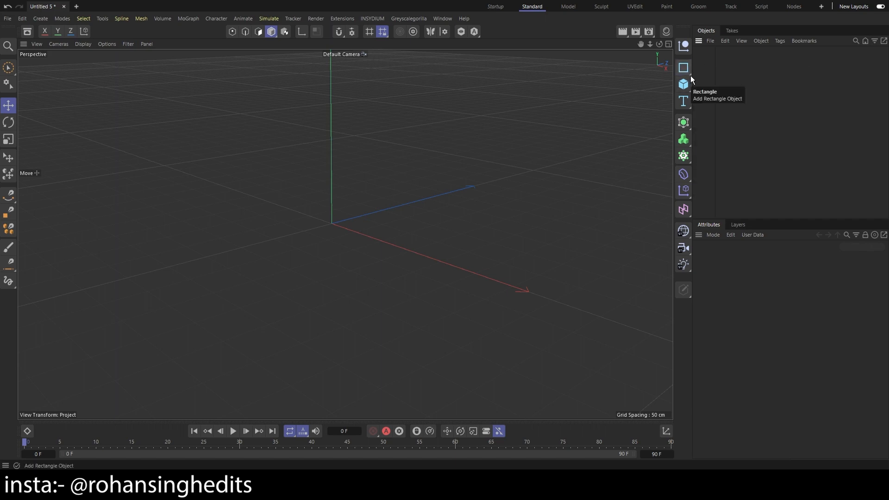
pyautogui.click(687, 70)
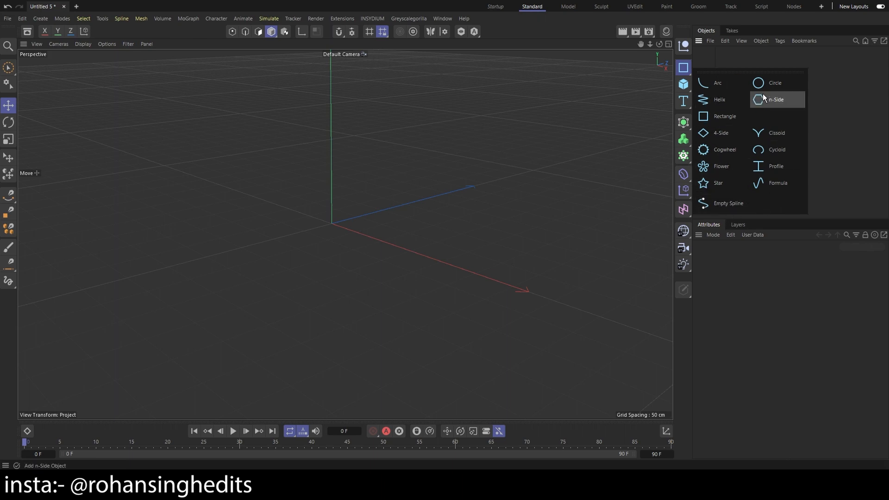
pyautogui.click(684, 68)
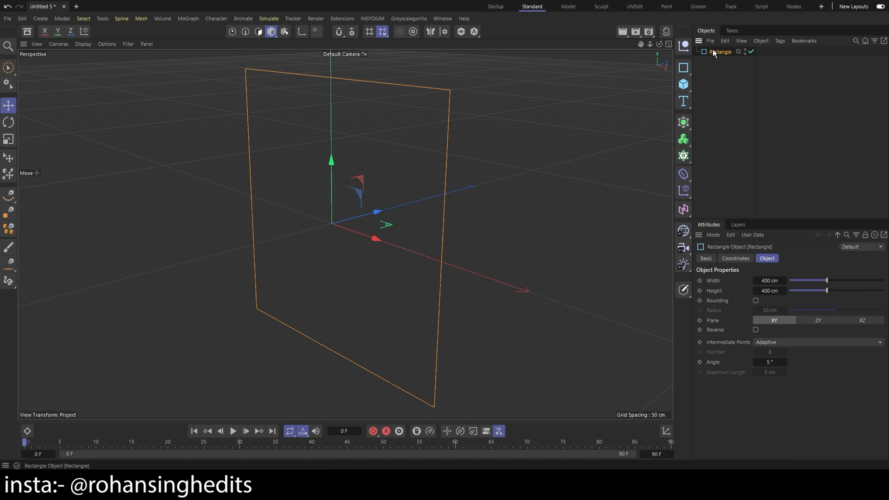
pyautogui.press('Delete')
# Add a Helix spline to the scene and delete it again.
pyautogui.click(688, 71)
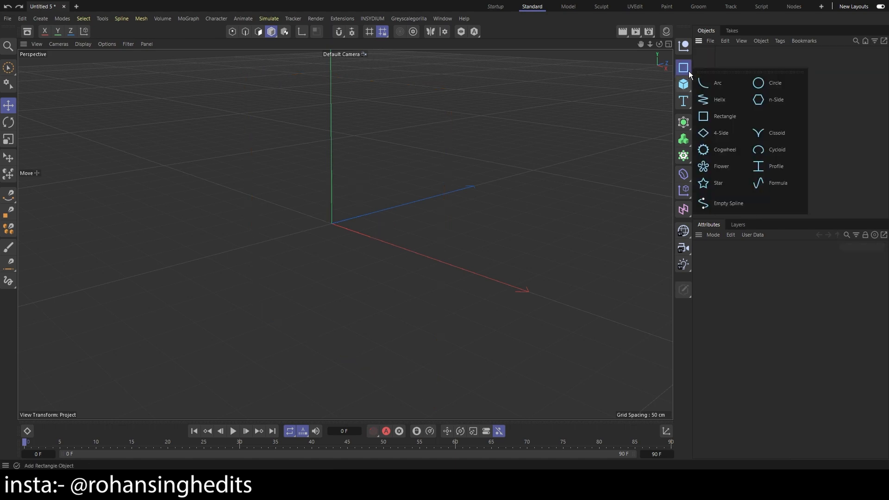
pyautogui.click(716, 99)
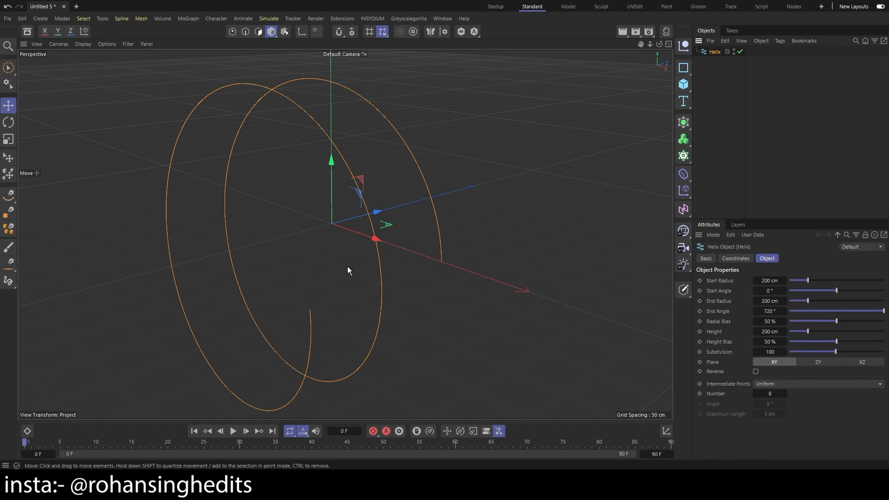
pyautogui.moveTo(730, 80); pyautogui.dragTo(712, 51)
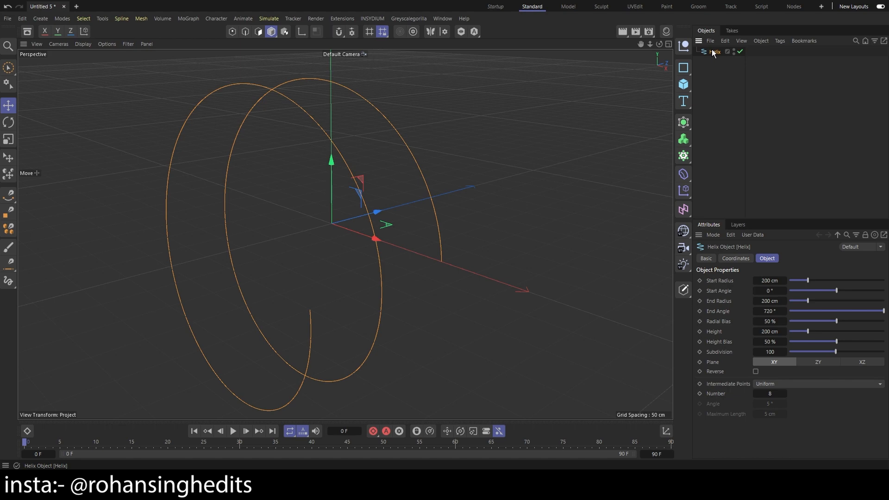
pyautogui.press('Delete')
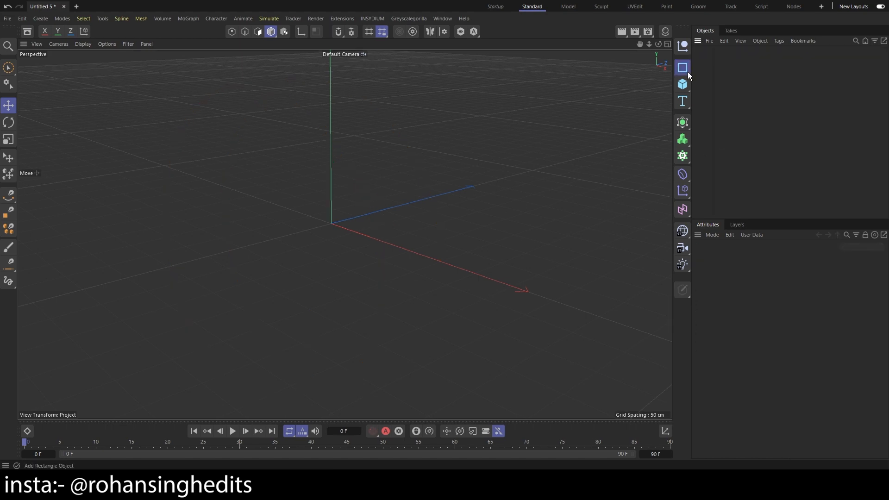
# Review the available spline, primitive, text and generator objects.
pyautogui.click(687, 71)
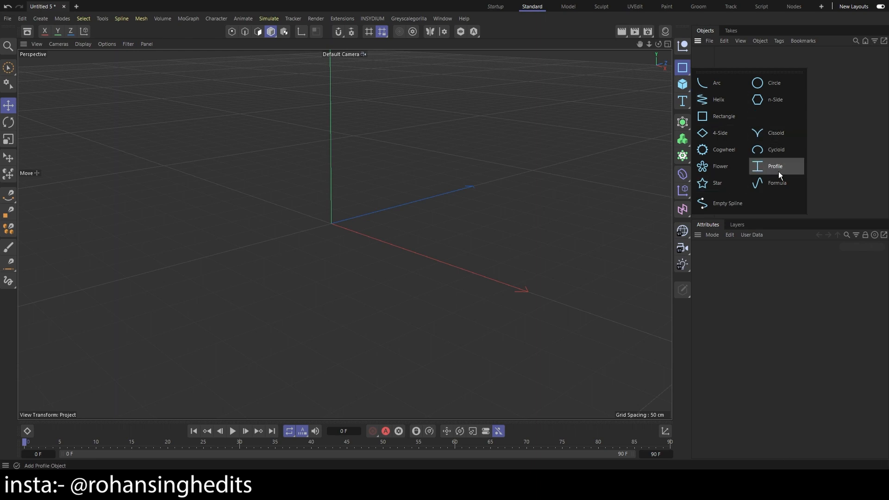
pyautogui.click(683, 85)
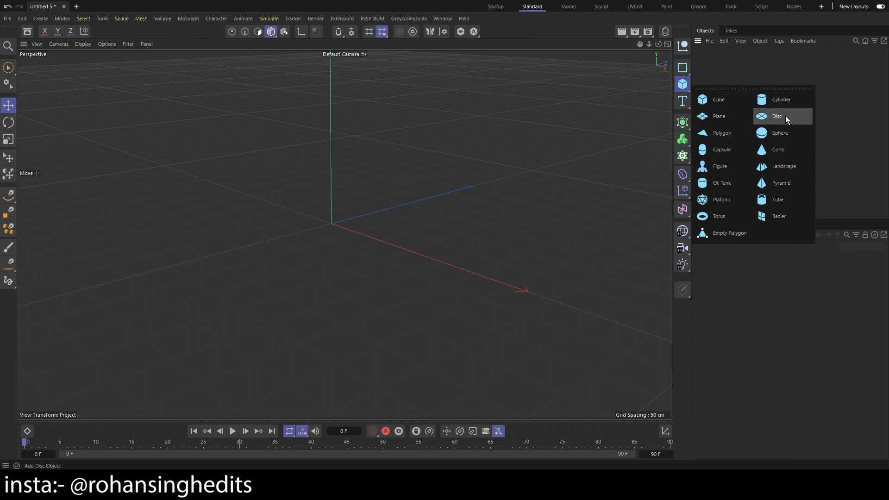
pyautogui.click(687, 106)
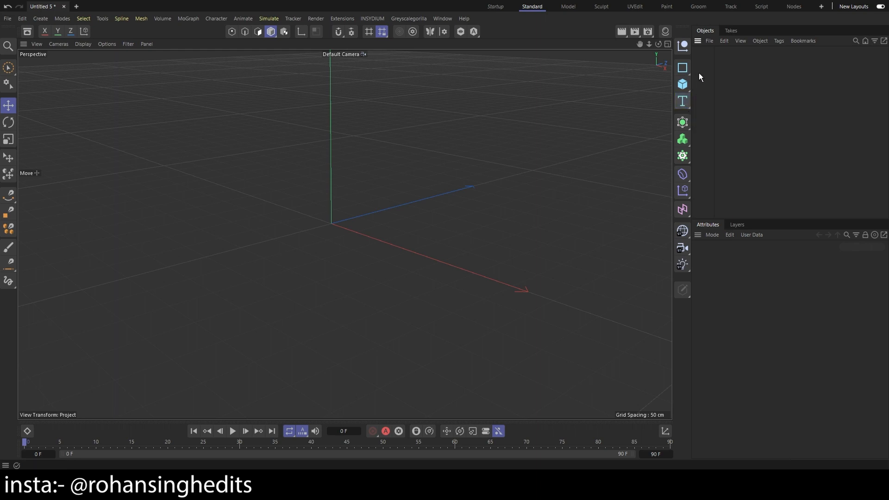
pyautogui.click(682, 72)
pyautogui.click(687, 74)
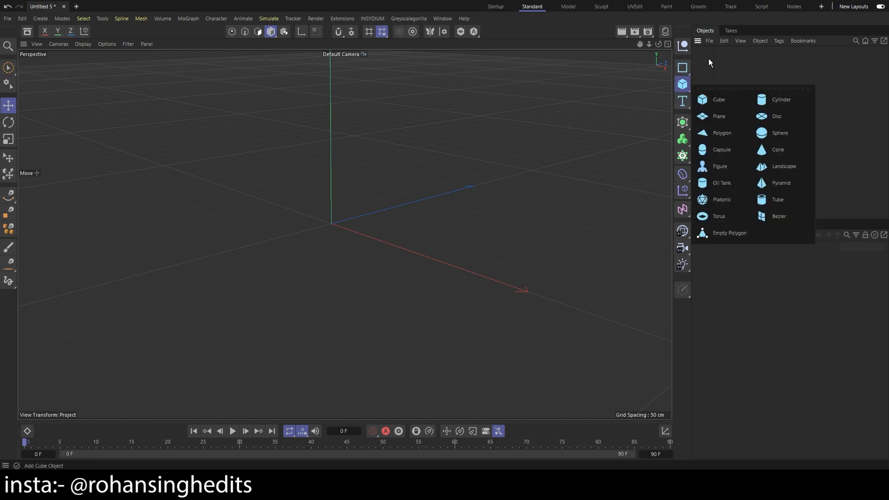
pyautogui.moveTo(683, 101)
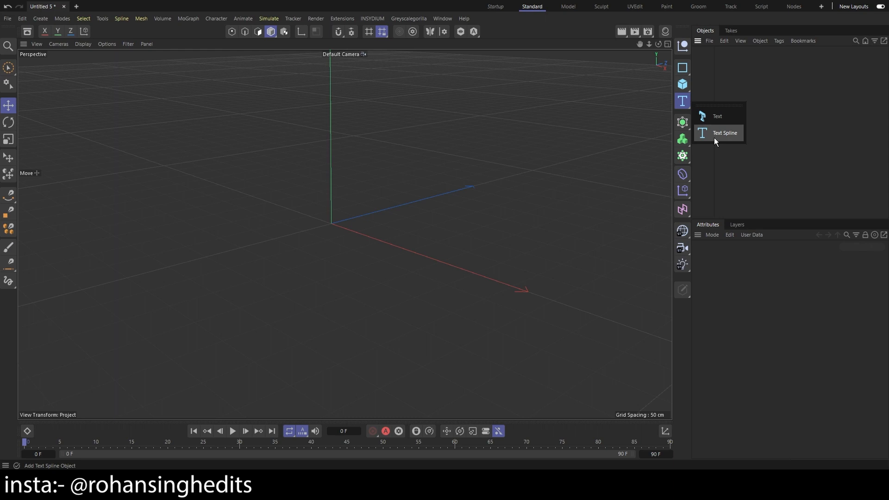
pyautogui.moveTo(693, 120)
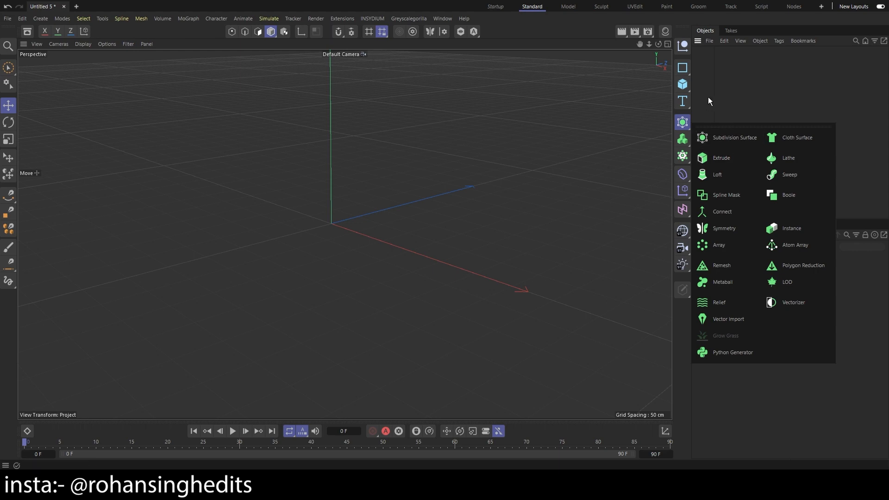
# Add a Rectangle spline and an Extrude generator, and nest the rectangle under the Extrude.
pyautogui.click(682, 69)
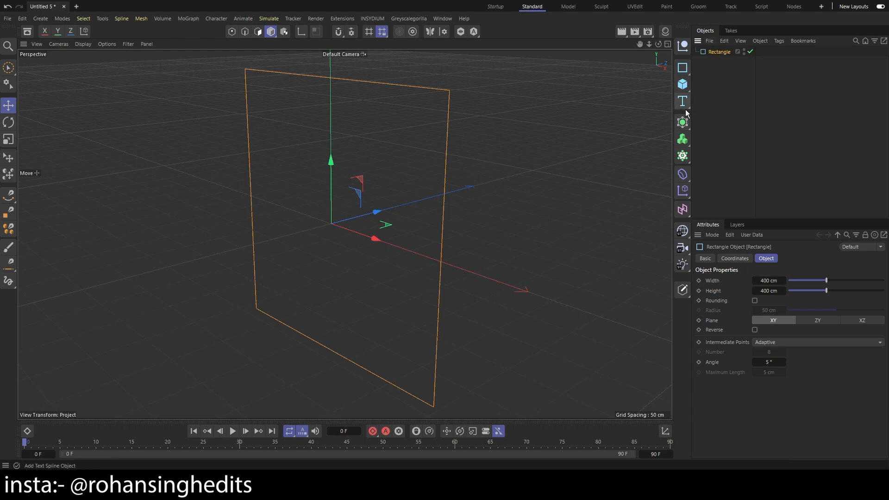
pyautogui.moveTo(685, 127); pyautogui.dragTo(724, 154)
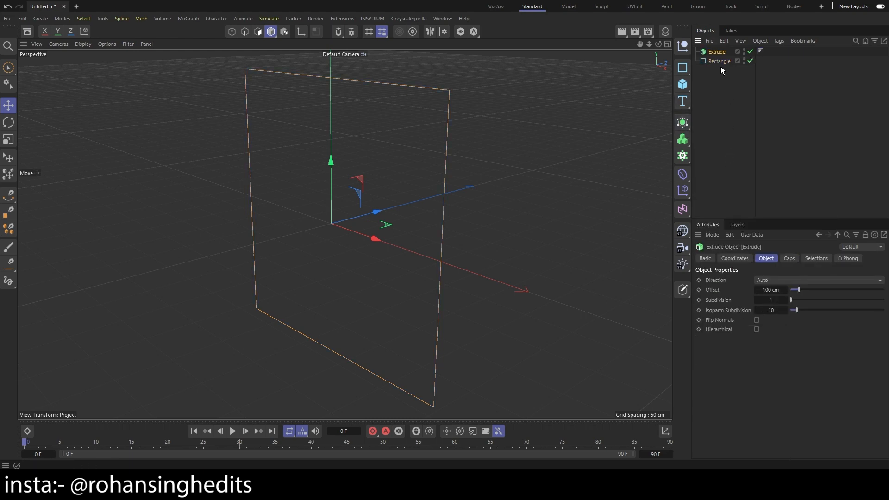
pyautogui.click(719, 63)
pyautogui.moveTo(721, 51); pyautogui.dragTo(721, 52)
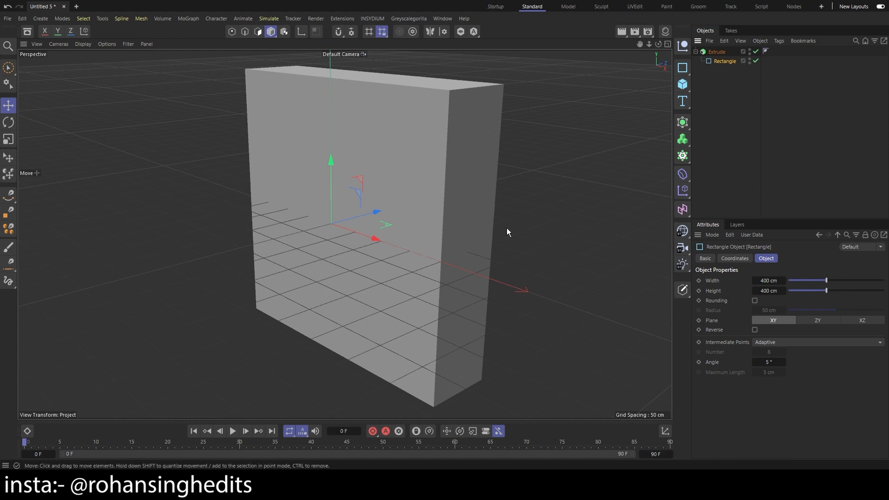
# Examine the extruded rectangle and review the Extrude's Object, Coordinates and Caps attributes.
pyautogui.moveTo(507, 228)
pyautogui.keyDown('alt'); pyautogui.mouseDown()
pyautogui.moveTo(387, 275)
pyautogui.moveTo(362, 212)
pyautogui.moveTo(271, 257)
pyautogui.moveTo(273, 294)
pyautogui.moveTo(339, 256)
pyautogui.moveTo(296, 289)
pyautogui.moveTo(310, 314)
pyautogui.moveTo(299, 265)
pyautogui.moveTo(462, 266)
pyautogui.moveTo(370, 285)
pyautogui.moveTo(384, 285)
pyautogui.mouseUp(); pyautogui.keyUp('alt')
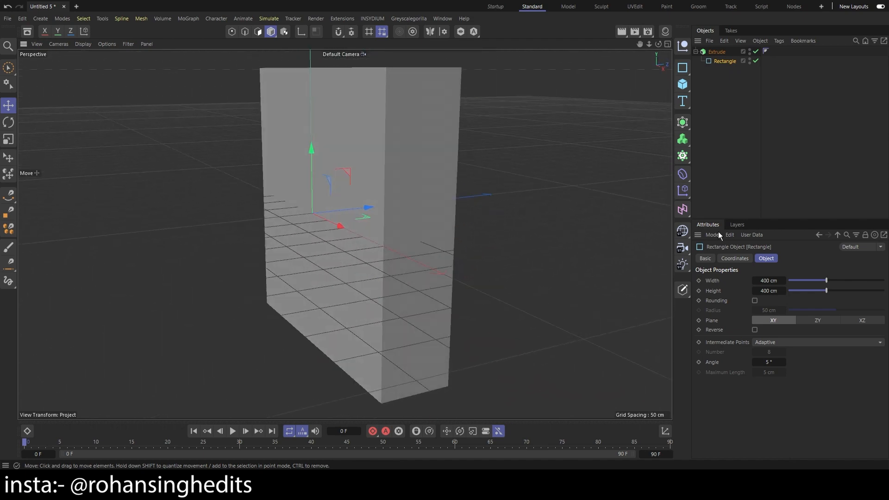
pyautogui.click(720, 51)
pyautogui.moveTo(773, 291)
pyautogui.mouseDown()
pyautogui.moveTo(736, 290)
pyautogui.moveTo(759, 291)
pyautogui.mouseUp()
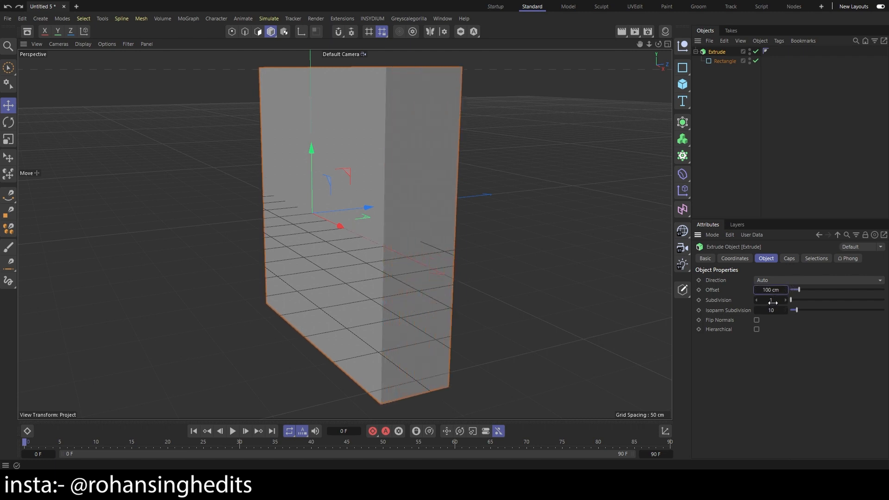
pyautogui.click(734, 258)
pyautogui.click(766, 258)
pyautogui.click(789, 258)
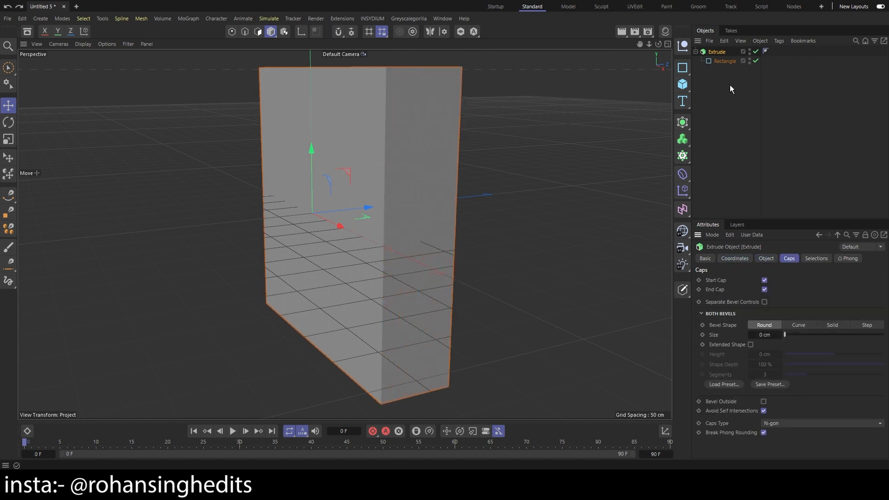
# Delete the Extrude generator together with its nested rectangle.
pyautogui.moveTo(730, 84); pyautogui.dragTo(711, 47)
pyautogui.press('Delete')
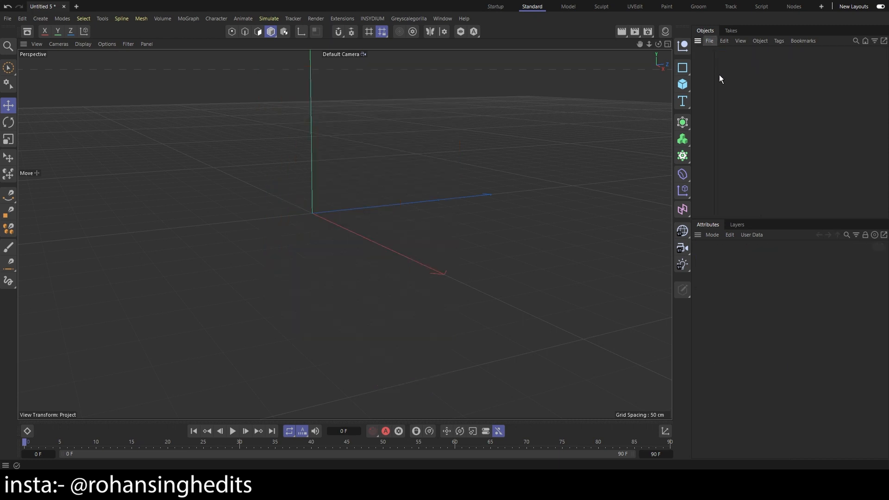
# Review the available volume, MoGraph and deformer objects.
pyautogui.click(687, 141)
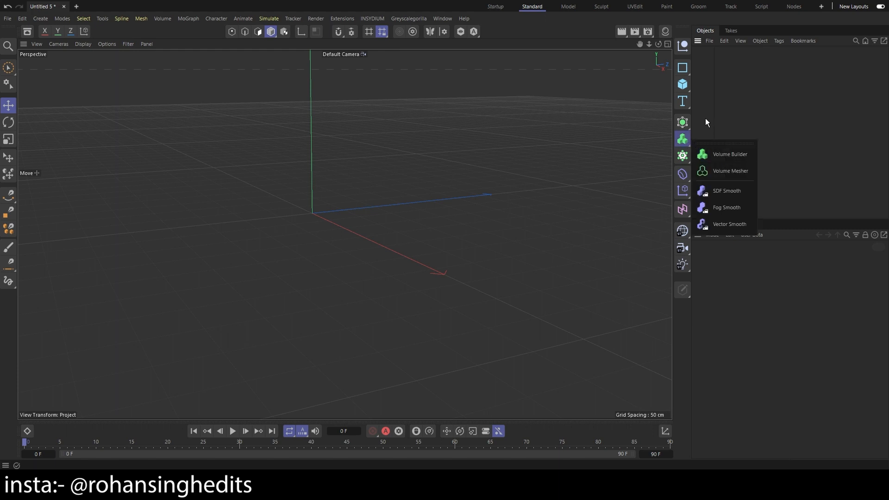
pyautogui.click(686, 161)
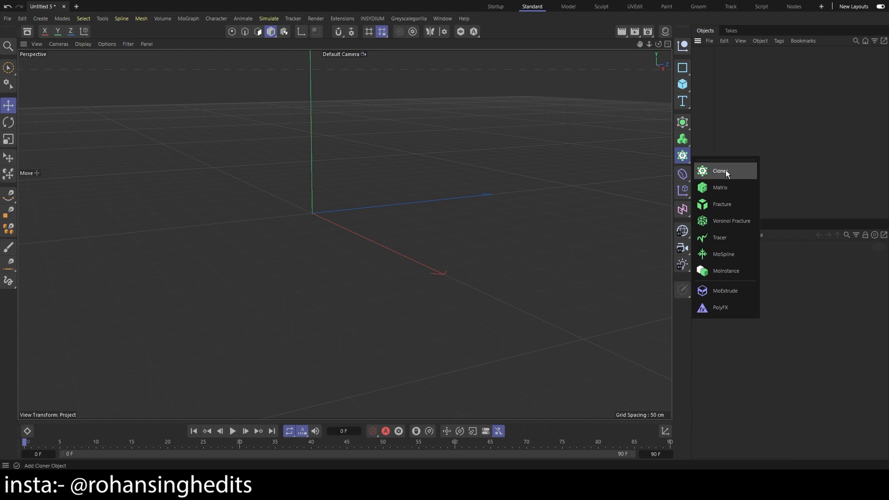
pyautogui.click(683, 175)
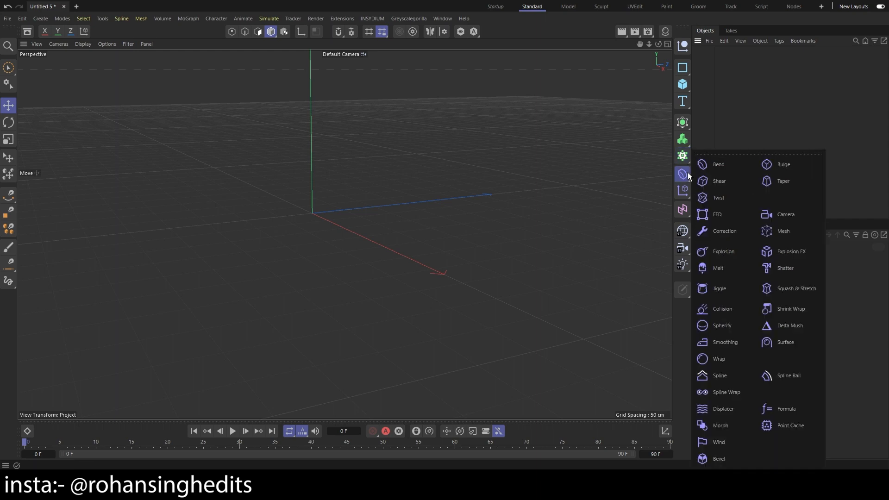
# Add a Cube and place a Bend deformer as its child.
pyautogui.click(682, 85)
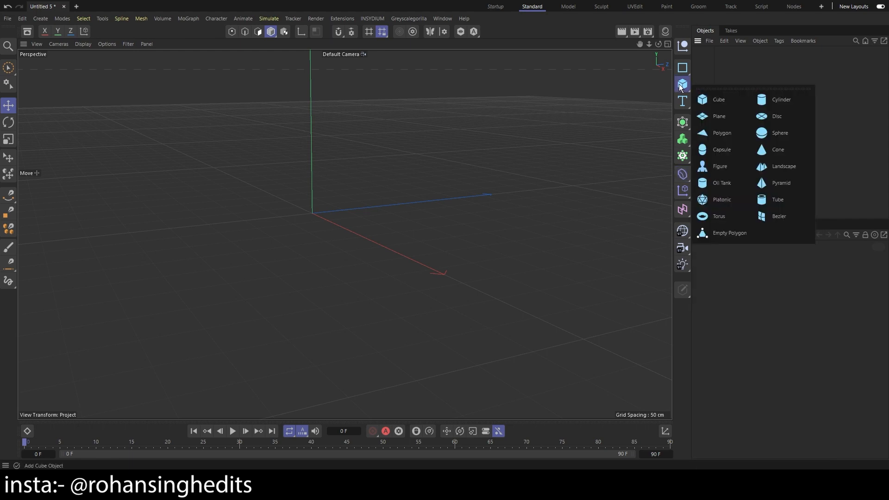
pyautogui.click(718, 100)
pyautogui.click(681, 179)
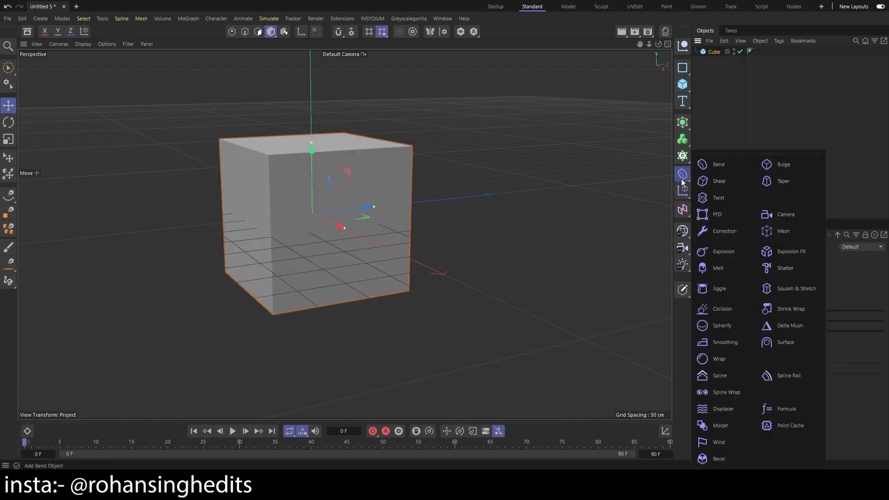
pyautogui.click(714, 165)
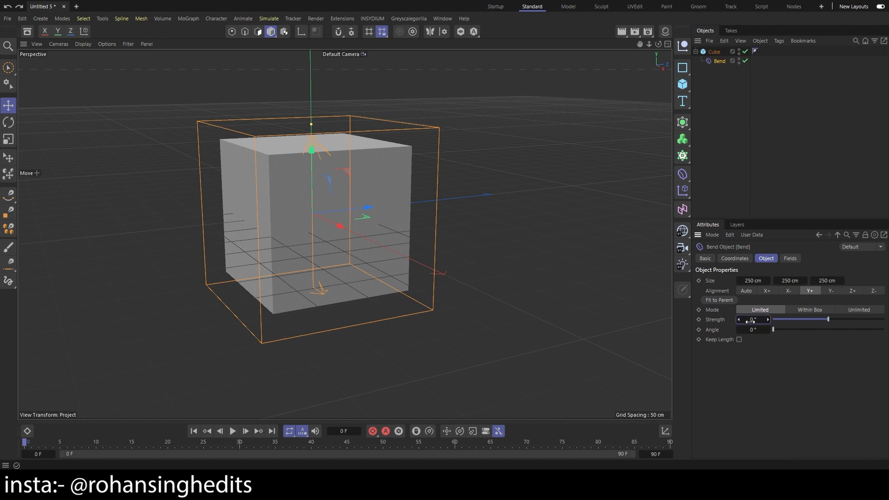
# Set the Bend deformer's strength to 73° and inspect the deformed cube.
pyautogui.moveTo(753, 319); pyautogui.dragTo(819, 319)
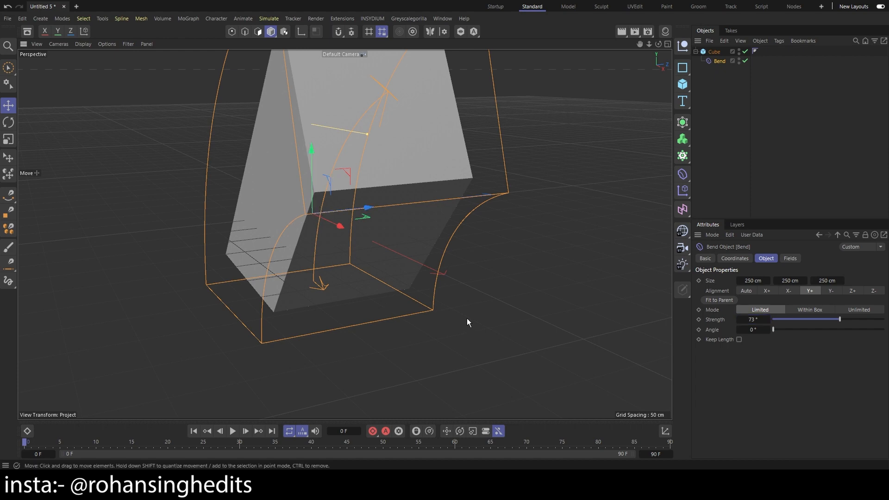
pyautogui.click(458, 331)
pyautogui.keyDown('alt'); pyautogui.moveTo(453, 343); pyautogui.dragTo(379, 362); pyautogui.keyUp('alt')
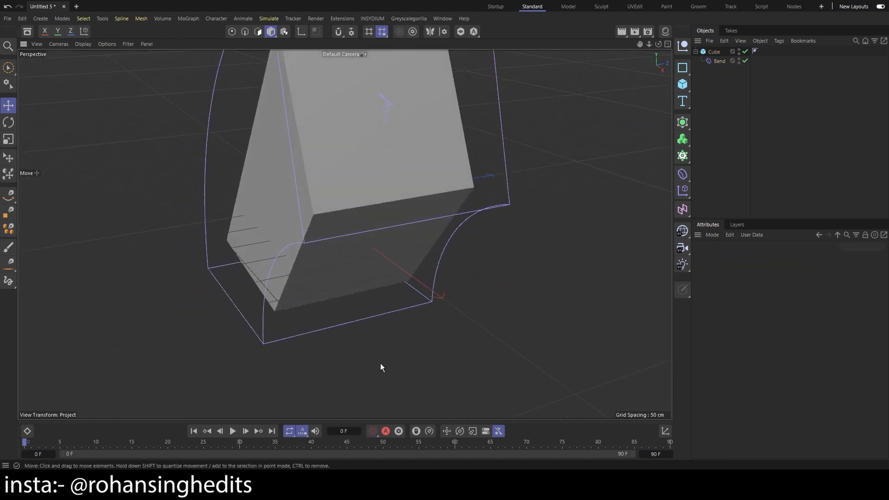
# Enable Keep Length on the Bend deformer, inspect the shape and delete the cube with its deformer.
pyautogui.click(720, 61)
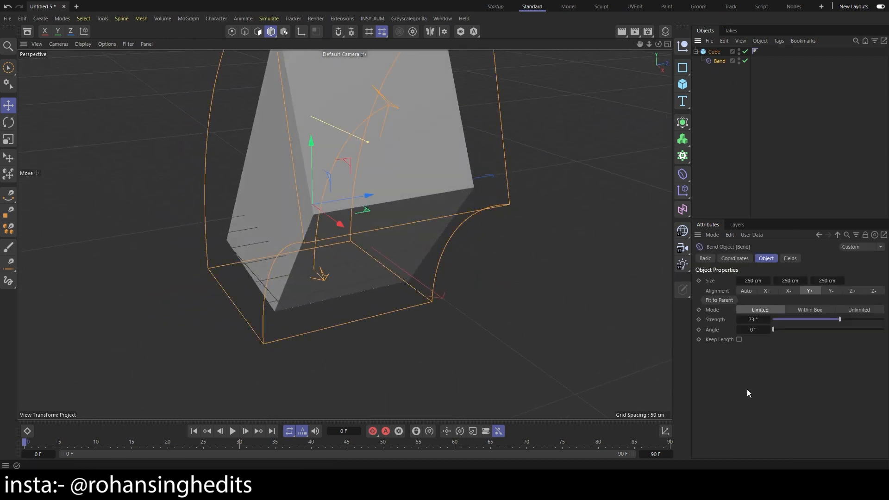
pyautogui.click(739, 340)
pyautogui.keyDown('alt'); pyautogui.moveTo(526, 349); pyautogui.dragTo(343, 338); pyautogui.keyUp('alt')
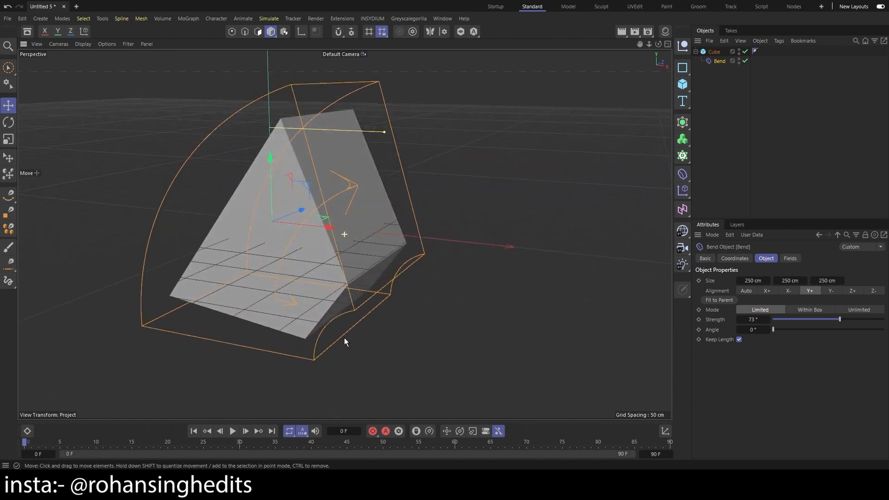
pyautogui.press('Delete')
# Review the available MoGraph effectors, such as Plain, Random and Shader.
pyautogui.click(687, 195)
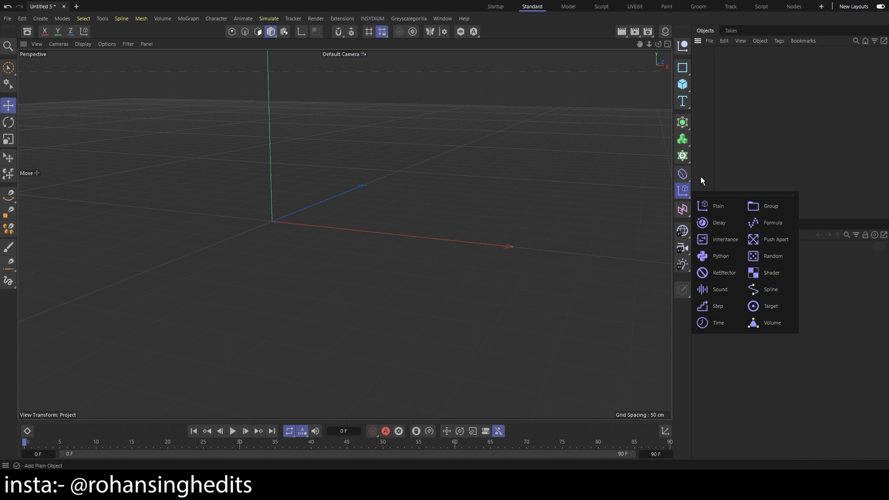
pyautogui.click(684, 197)
pyautogui.click(684, 192)
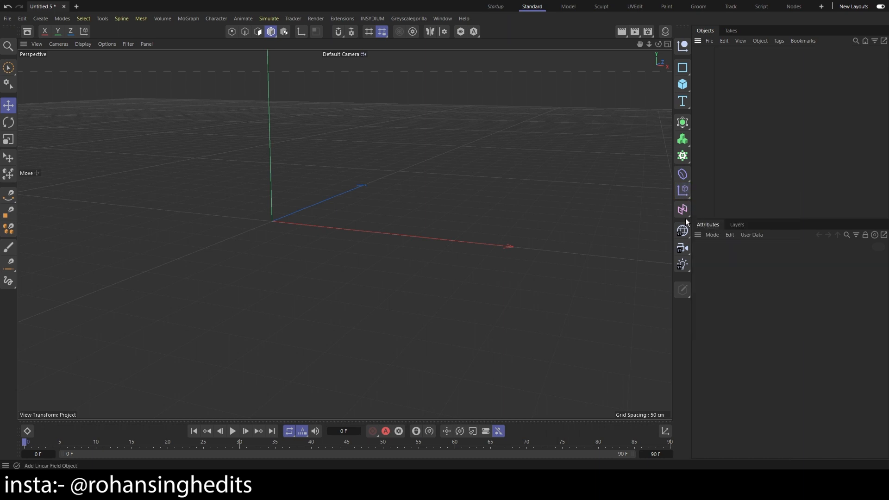
# Review the available field, environment, camera and light objects.
pyautogui.click(688, 214)
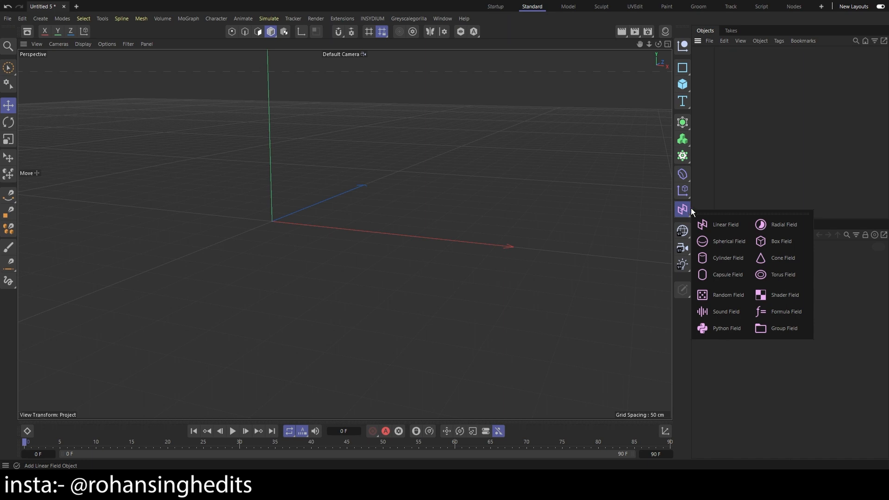
pyautogui.moveTo(686, 233); pyautogui.dragTo(707, 260)
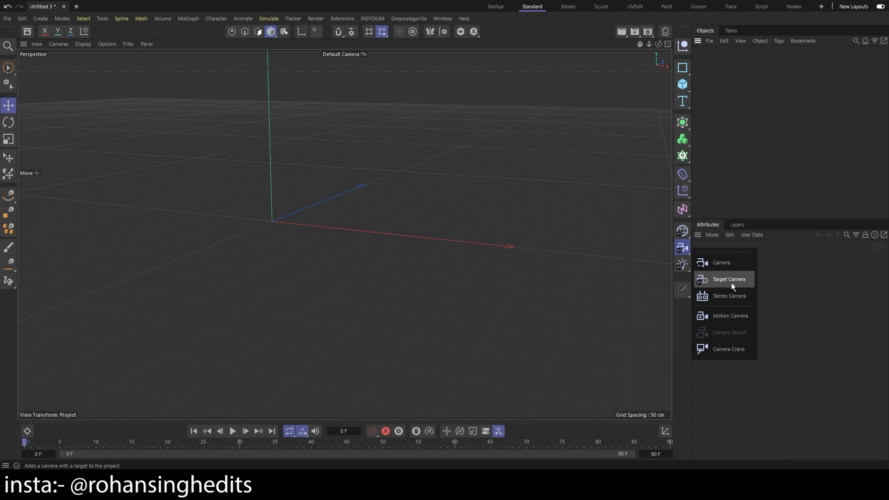
pyautogui.click(684, 248)
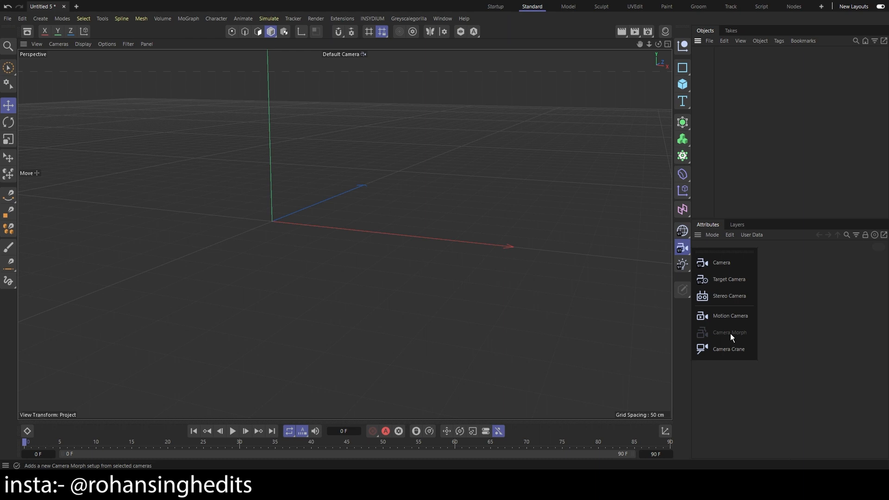
pyautogui.click(683, 267)
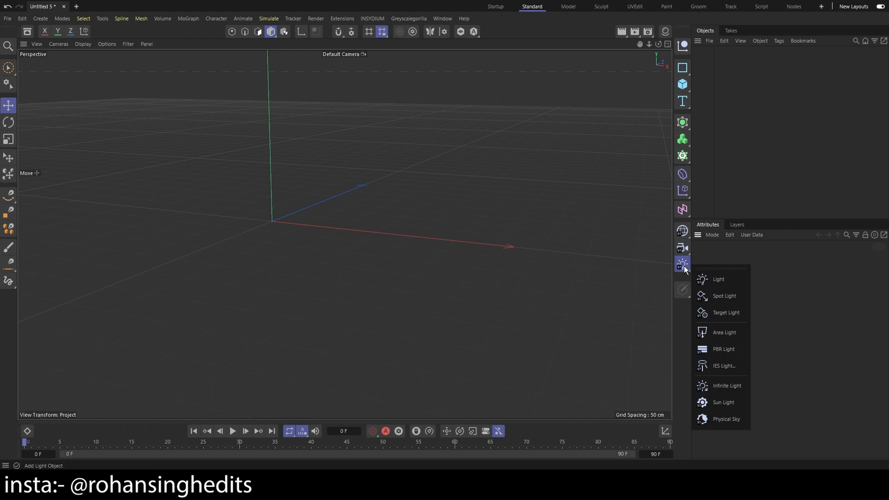
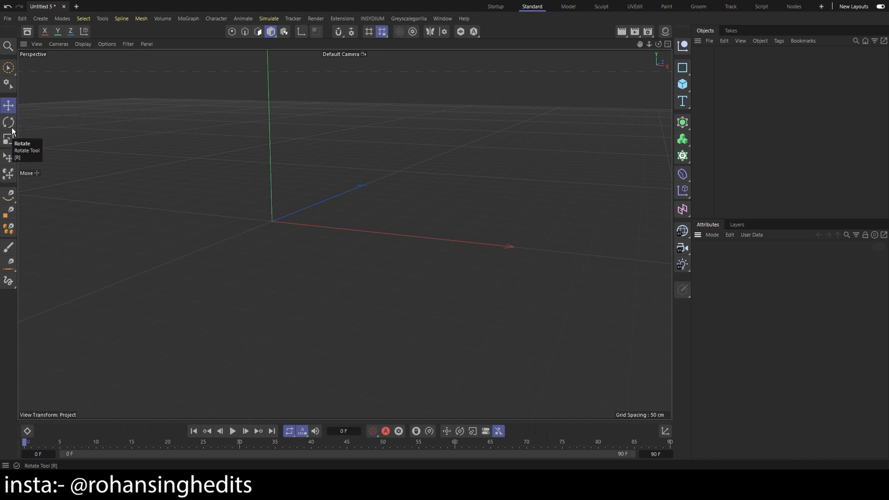
# Add a Cube primitive and view it from several angles.
pyautogui.click(683, 84)
pyautogui.moveTo(91, 151)
pyautogui.keyDown('alt'); pyautogui.mouseDown()
pyautogui.moveTo(287, 235)
pyautogui.moveTo(545, 243)
pyautogui.moveTo(465, 289)
pyautogui.moveTo(468, 310)
pyautogui.moveTo(366, 196)
pyautogui.mouseUp(); pyautogui.keyUp('alt')
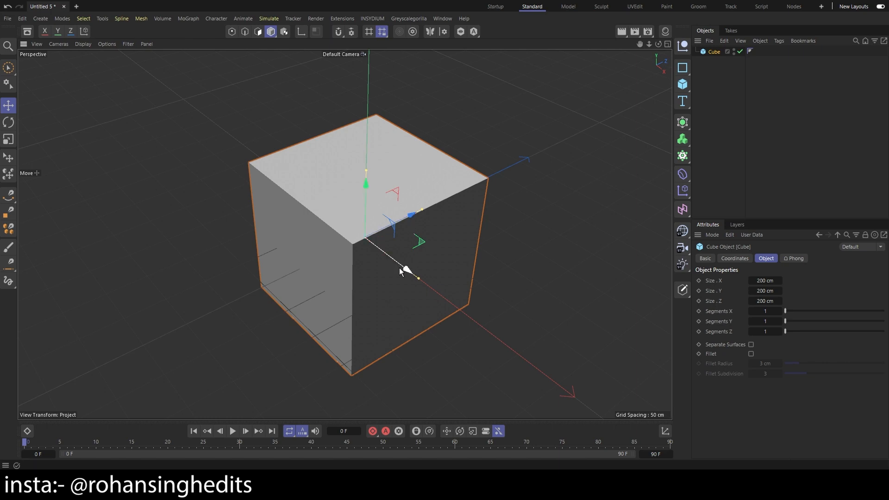
pyautogui.keyDown('alt'); pyautogui.moveTo(404, 273); pyautogui.dragTo(368, 199); pyautogui.keyUp('alt')
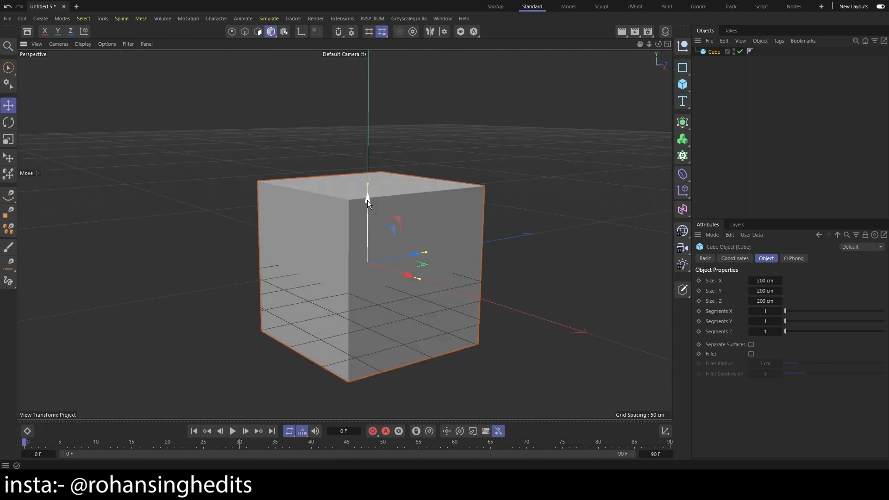
# Try moving the cube along its Y, Z and X axes and freely in the view, undoing the moves.
pyautogui.moveTo(368, 200); pyautogui.dragTo(362, 53)
pyautogui.hotkey('ctrl', 'z')
pyautogui.moveTo(414, 258); pyautogui.dragTo(477, 268)
pyautogui.moveTo(407, 277)
pyautogui.mouseDown()
pyautogui.moveTo(540, 324)
pyautogui.moveTo(356, 257)
pyautogui.moveTo(538, 317)
pyautogui.moveTo(499, 392)
pyautogui.moveTo(532, 380)
pyautogui.moveTo(498, 381)
pyautogui.moveTo(397, 278)
pyautogui.mouseUp()
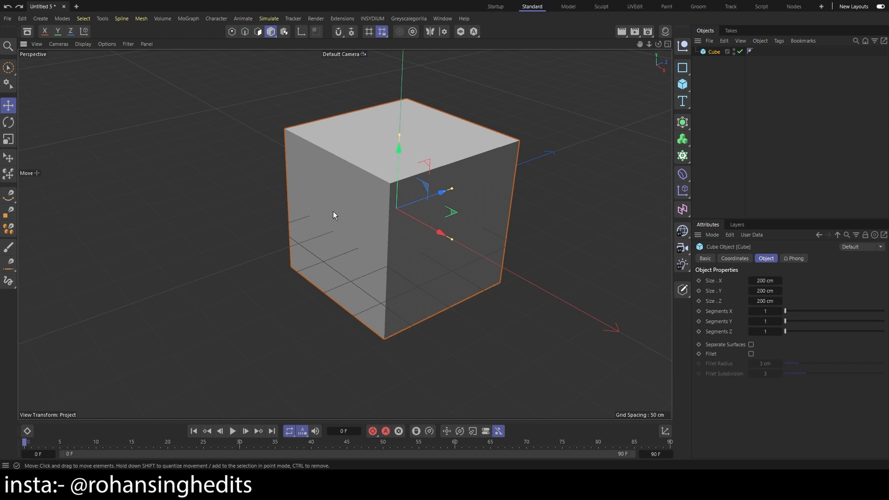
pyautogui.moveTo(332, 211); pyautogui.dragTo(367, 185)
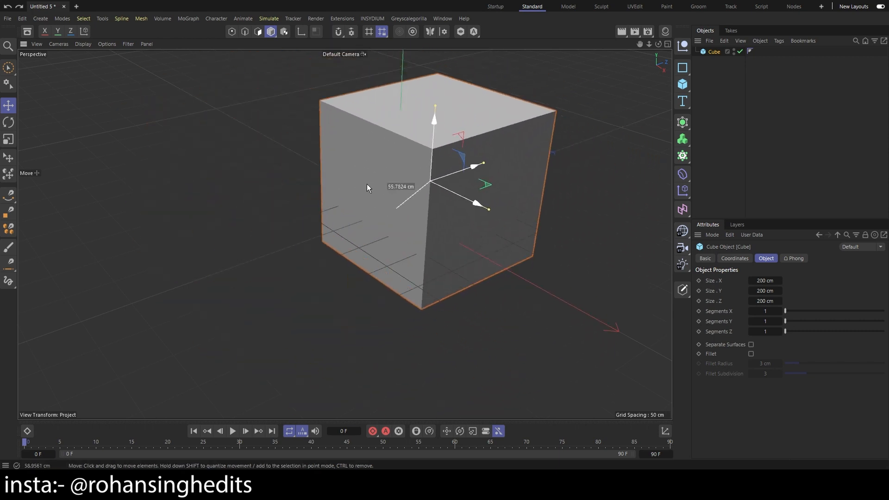
pyautogui.hotkey('ctrl', 'z')
# Try moving the cube within the YZ, XY and XZ planes with the plane handles, undoing the moves.
pyautogui.keyDown('alt'); pyautogui.moveTo(512, 239); pyautogui.dragTo(483, 209); pyautogui.keyUp('alt')
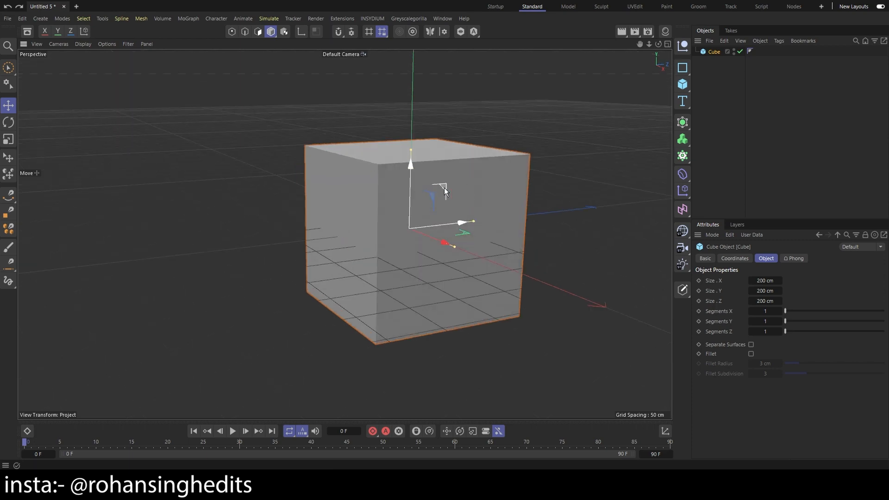
pyautogui.moveTo(444, 187); pyautogui.dragTo(530, 134)
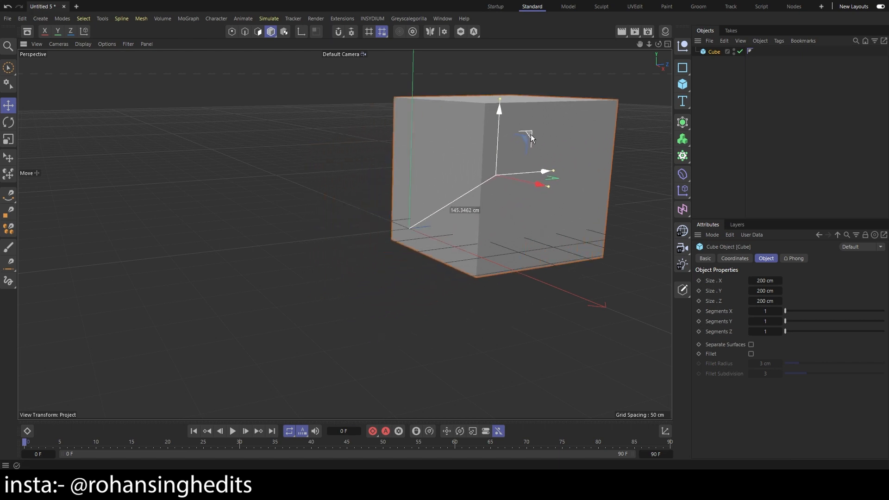
pyautogui.hotkey('ctrl', 'z')
pyautogui.keyDown('alt'); pyautogui.moveTo(464, 304); pyautogui.dragTo(482, 296); pyautogui.keyUp('alt')
pyautogui.keyDown('alt'); pyautogui.moveTo(437, 221); pyautogui.dragTo(423, 200); pyautogui.keyUp('alt')
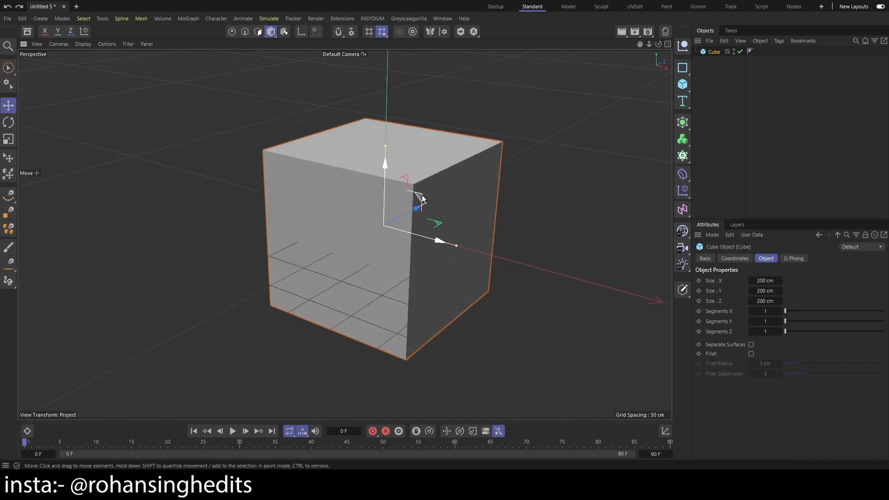
pyautogui.moveTo(421, 198); pyautogui.dragTo(501, 204)
pyautogui.hotkey('ctrl', 'z')
pyautogui.keyDown('alt'); pyautogui.moveTo(482, 251); pyautogui.dragTo(465, 215); pyautogui.keyUp('alt')
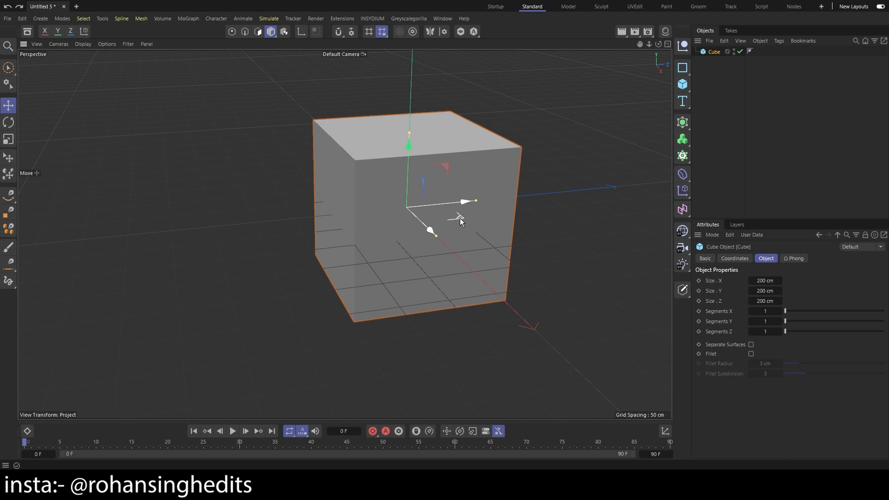
pyautogui.moveTo(459, 218); pyautogui.dragTo(490, 258)
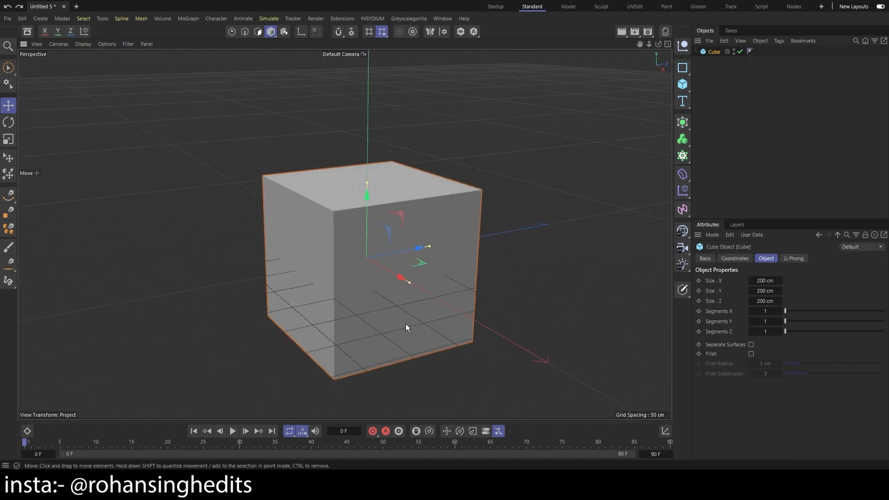
# Try rotating the cube around its individual axes with the Rotate tool.
pyautogui.scroll(4, 405, 324)
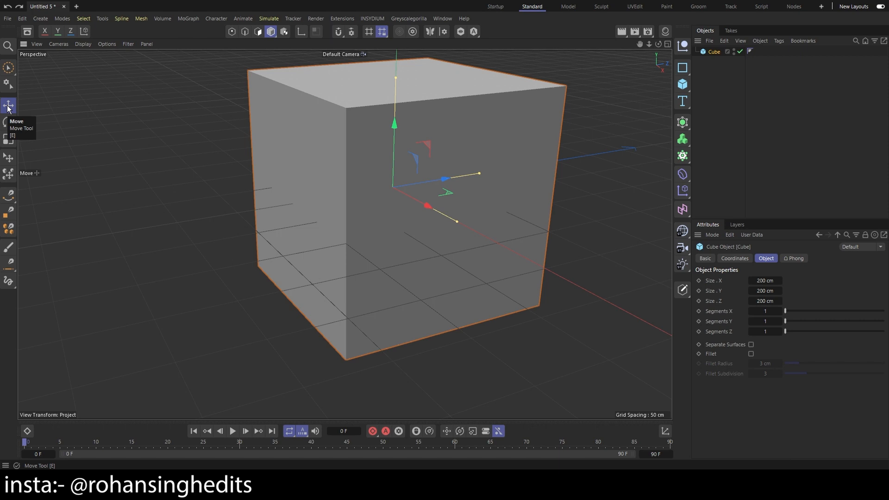
pyautogui.keyDown('alt'); pyautogui.moveTo(279, 254); pyautogui.dragTo(316, 278); pyautogui.keyUp('alt')
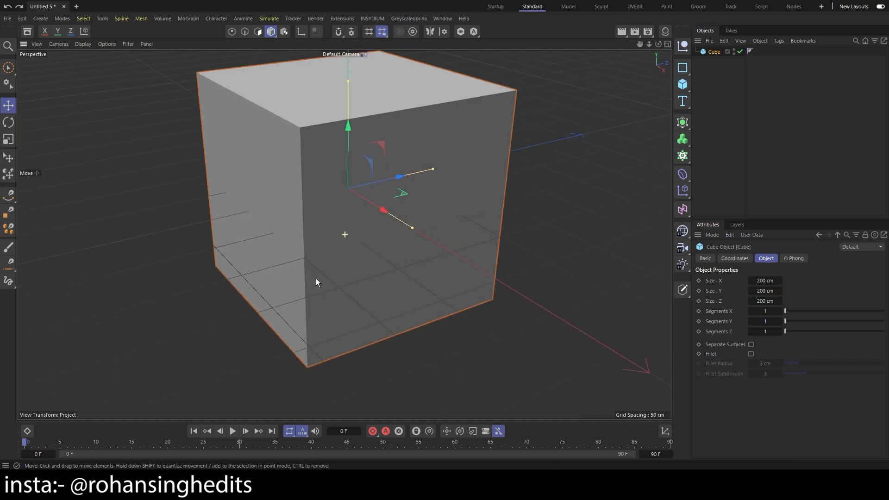
pyautogui.click(8, 123)
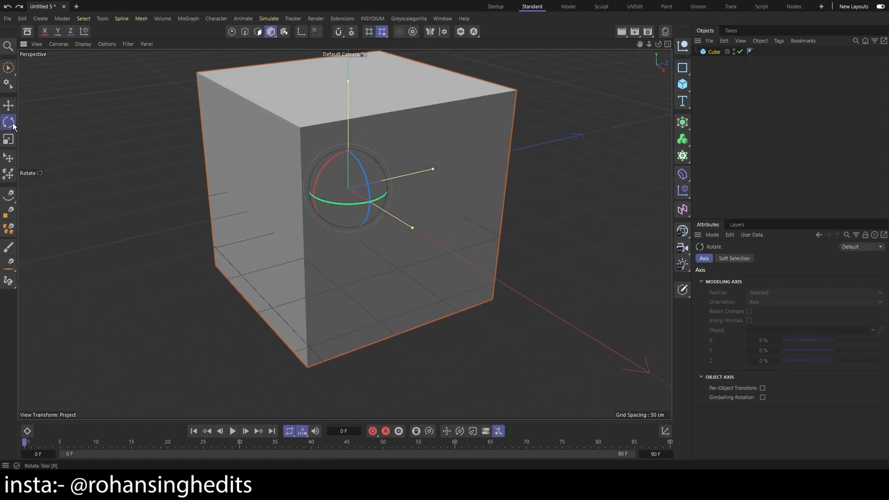
pyautogui.keyDown('alt'); pyautogui.moveTo(382, 192); pyautogui.dragTo(357, 199); pyautogui.keyUp('alt')
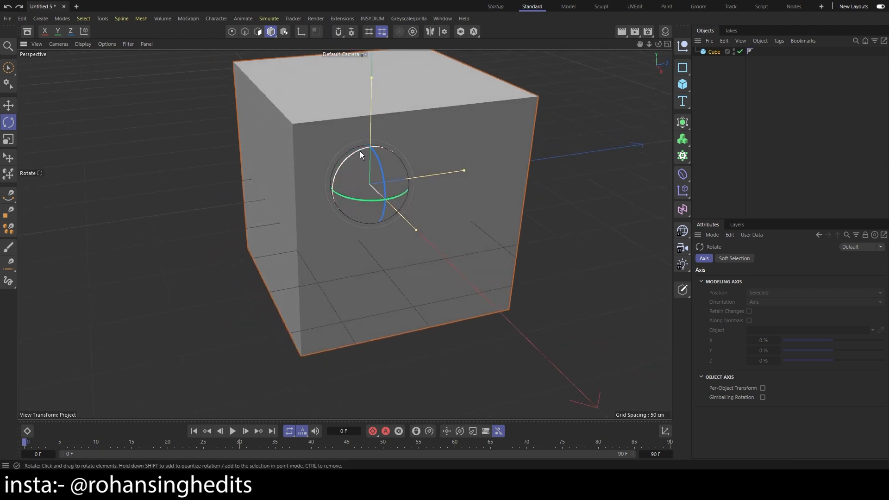
pyautogui.moveTo(360, 155)
pyautogui.mouseDown()
pyautogui.moveTo(418, 173)
pyautogui.moveTo(335, 215)
pyautogui.moveTo(356, 151)
pyautogui.mouseUp()
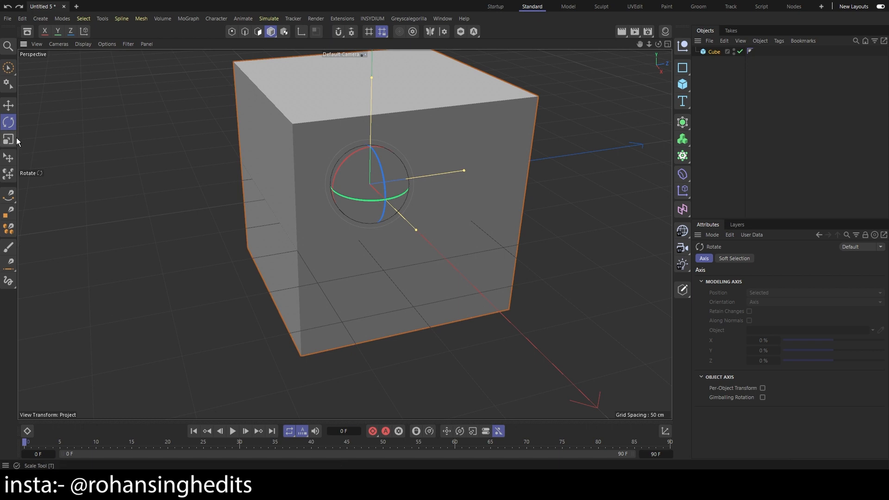
pyautogui.moveTo(385, 198)
pyautogui.mouseDown()
pyautogui.moveTo(397, 237)
pyautogui.moveTo(372, 204)
pyautogui.mouseUp()
# Try scaling the cube uniformly with the Scale tool, undo it and test the cube's size parameters.
pyautogui.press('t')
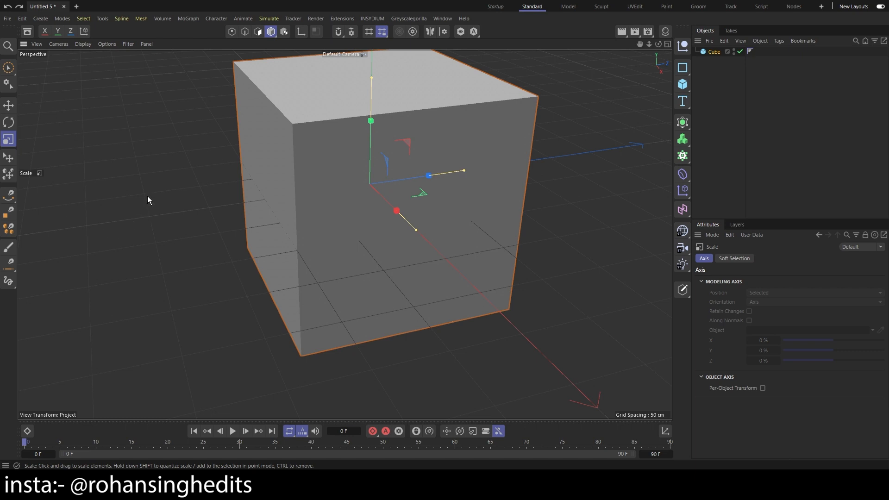
pyautogui.moveTo(152, 193); pyautogui.dragTo(2, 215)
pyautogui.hotkey('ctrl', 'z')
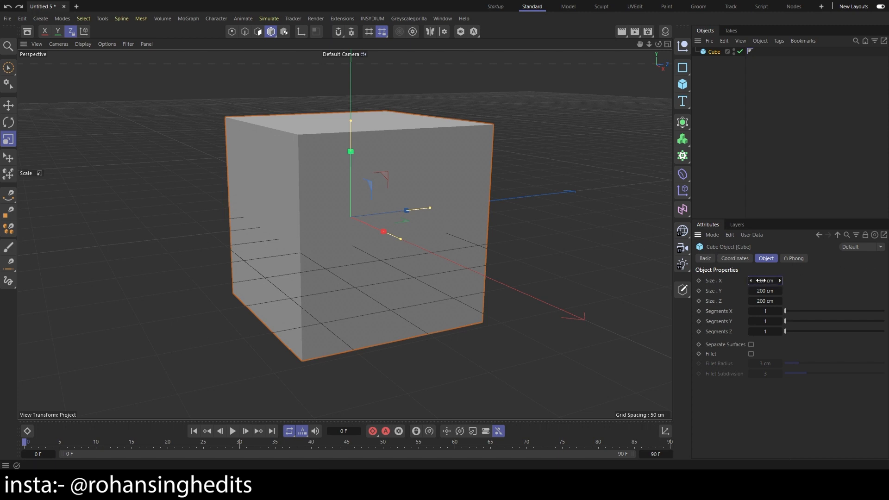
pyautogui.moveTo(761, 281); pyautogui.dragTo(765, 301)
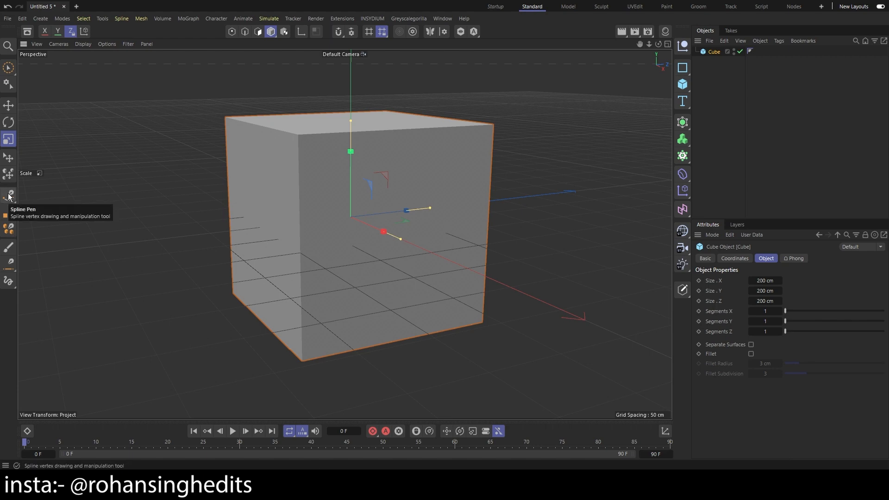
# Deselect the cube and try drawing a Bezier spline beside it with the Spline Pen.
pyautogui.scroll(-5, 271, 263)
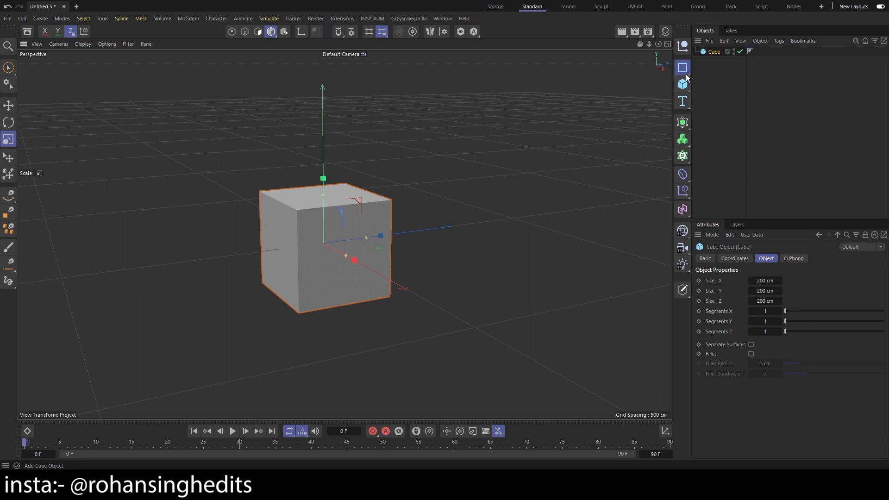
pyautogui.click(685, 74)
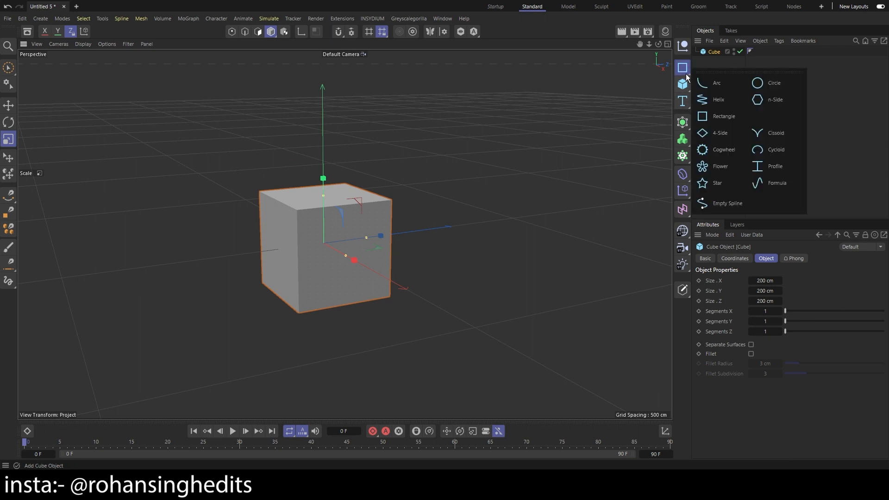
pyautogui.click(722, 59)
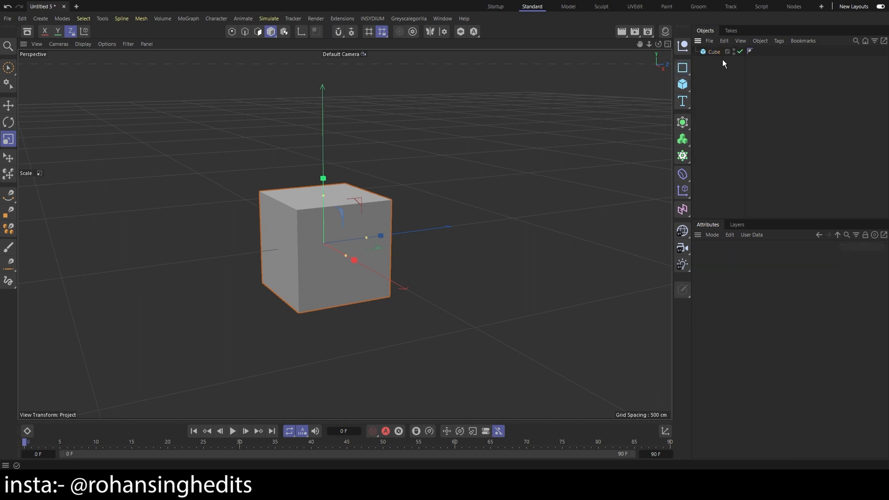
pyautogui.click(9, 194)
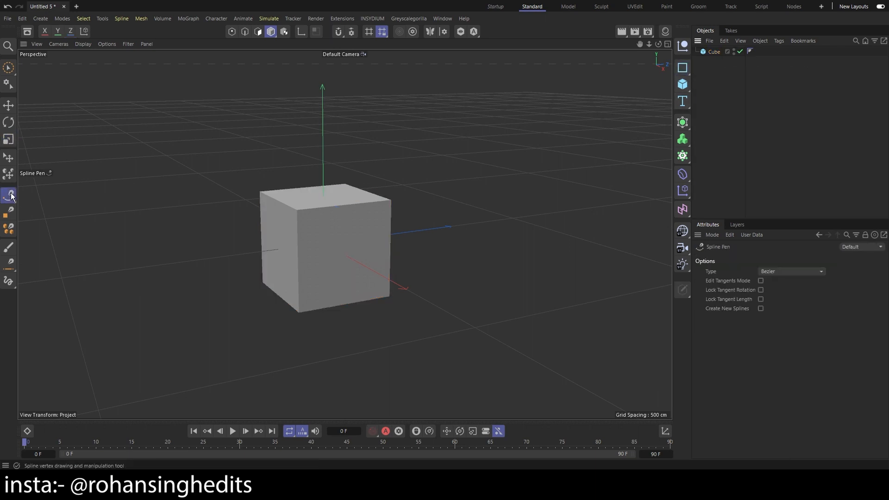
pyautogui.click(430, 151)
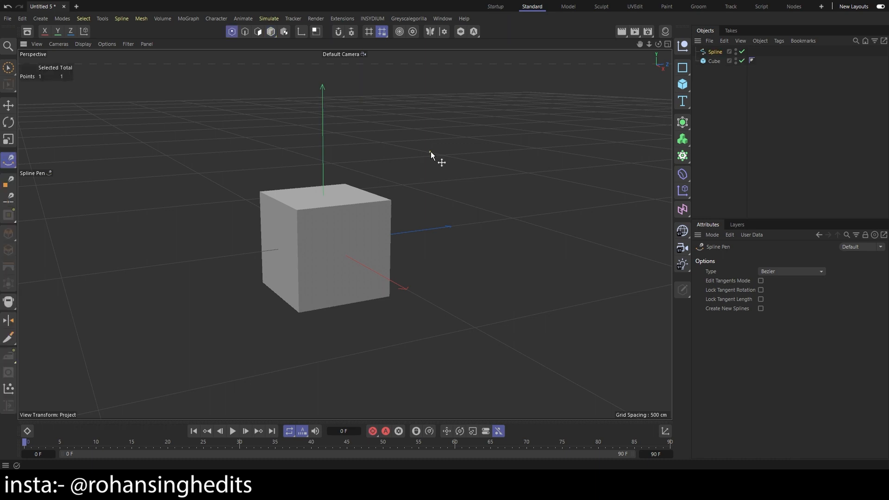
pyautogui.click(484, 101)
pyautogui.click(520, 104)
pyautogui.moveTo(593, 250); pyautogui.dragTo(534, 274)
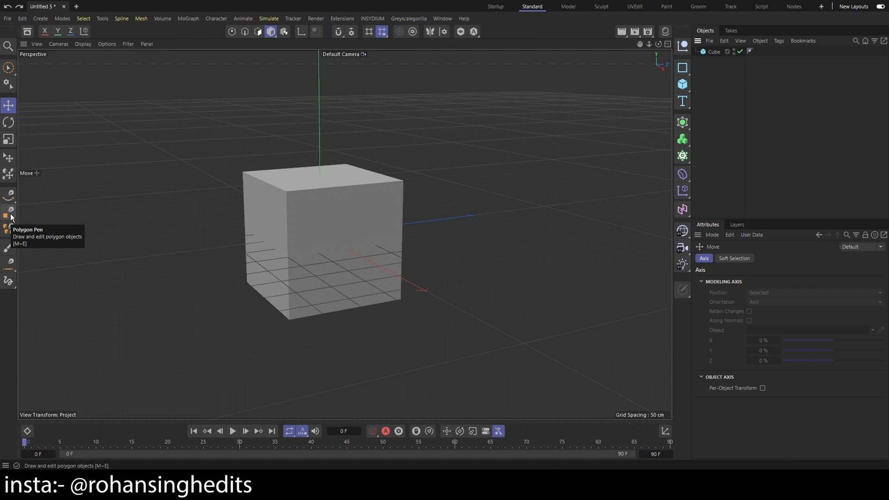
# Draw a four-point polygon beside the cube with the Polygon Pen, delete it and return to Model mode.
pyautogui.click(11, 217)
pyautogui.click(454, 115)
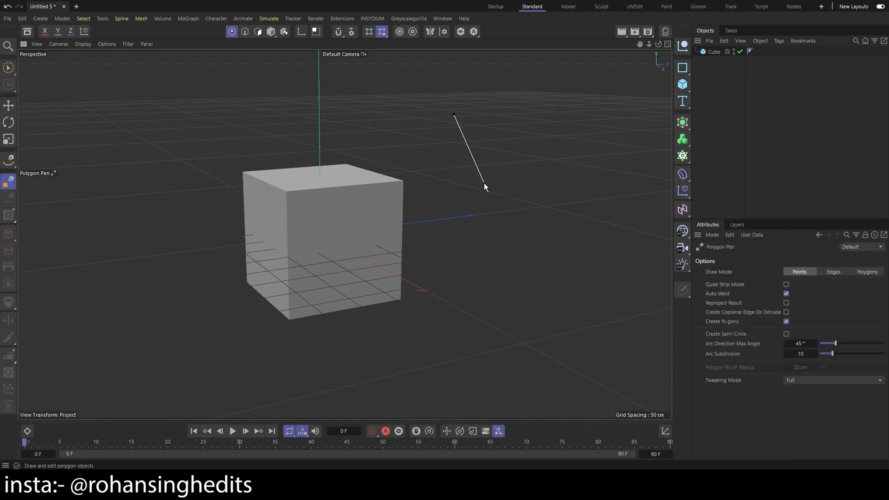
pyautogui.click(484, 184)
pyautogui.click(622, 177)
pyautogui.click(615, 101)
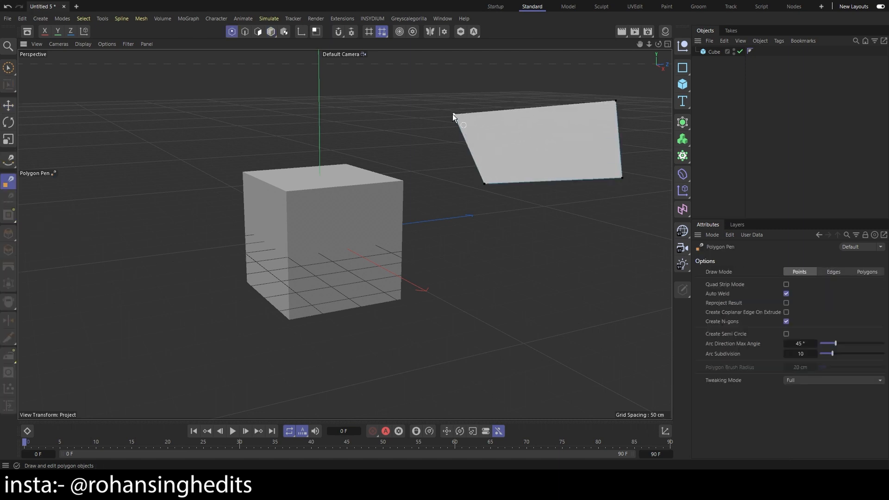
pyautogui.click(453, 115)
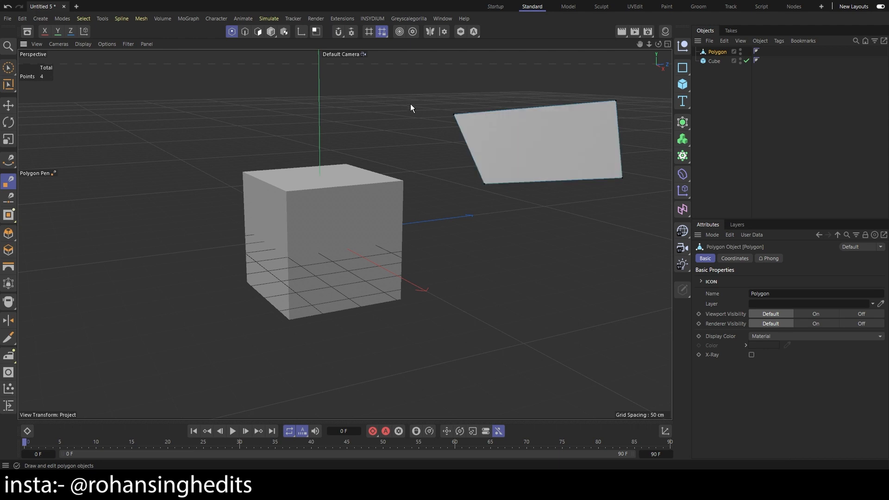
pyautogui.press('Delete')
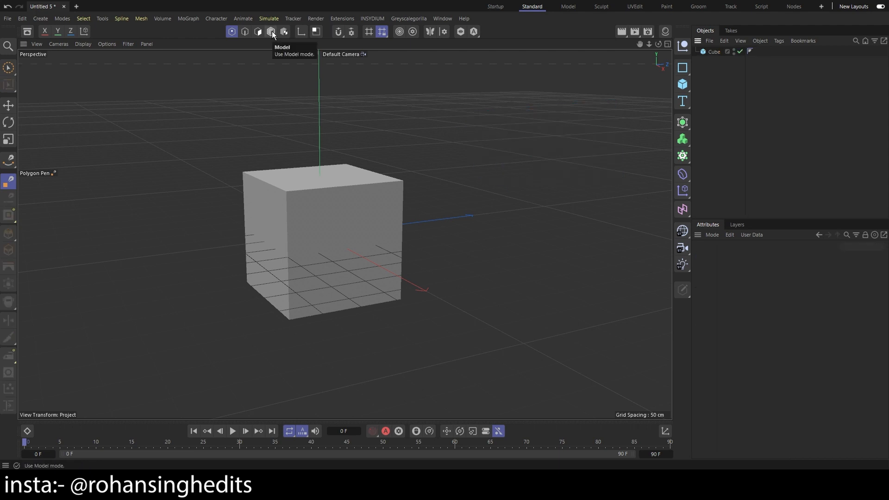
pyautogui.click(272, 33)
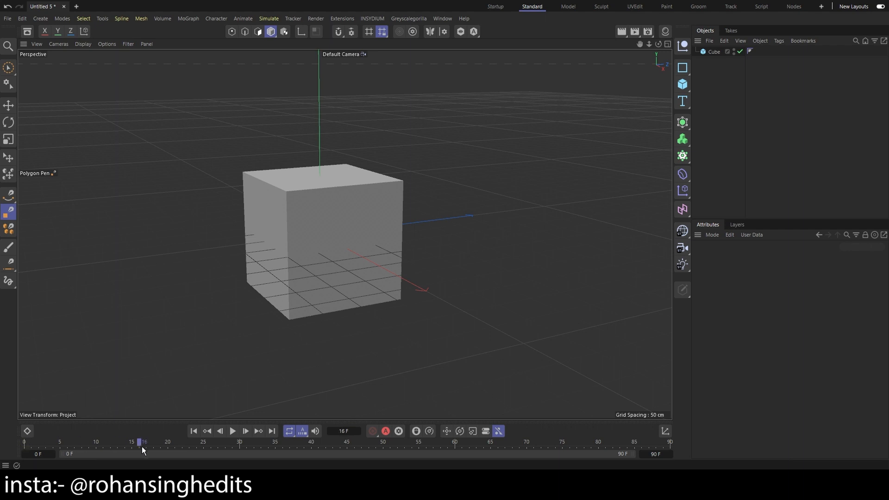
# Scrub through the animation timeline and return the playhead to frame 0.
pyautogui.moveTo(25, 443); pyautogui.dragTo(97, 446)
pyautogui.click(194, 431)
pyautogui.moveTo(236, 443); pyautogui.dragTo(18, 439)
# Leave the Polygon Pen and activate the Move tool.
pyautogui.click(343, 220)
pyautogui.press('Escape')
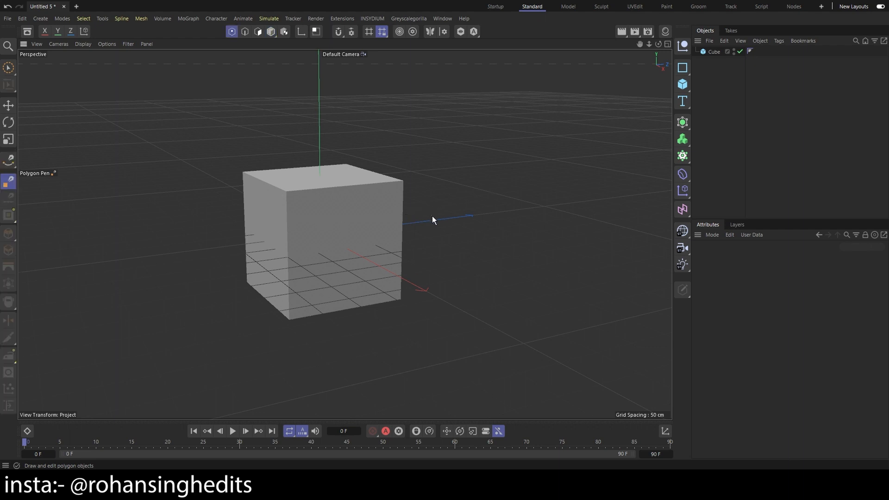
pyautogui.click(8, 106)
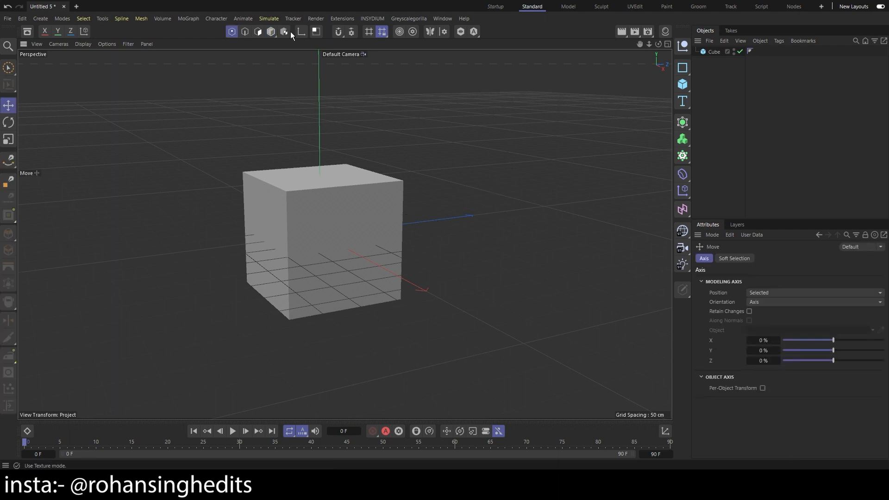
# Return to Model mode and select the cube, practising deselecting and reselecting it in the object list and viewport.
pyautogui.click(271, 31)
pyautogui.scroll(3, 467, 280)
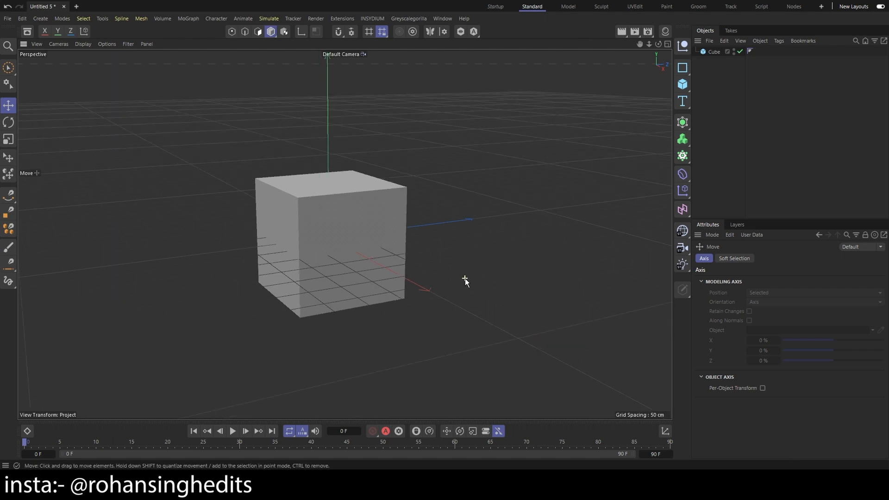
pyautogui.scroll(1, 466, 282)
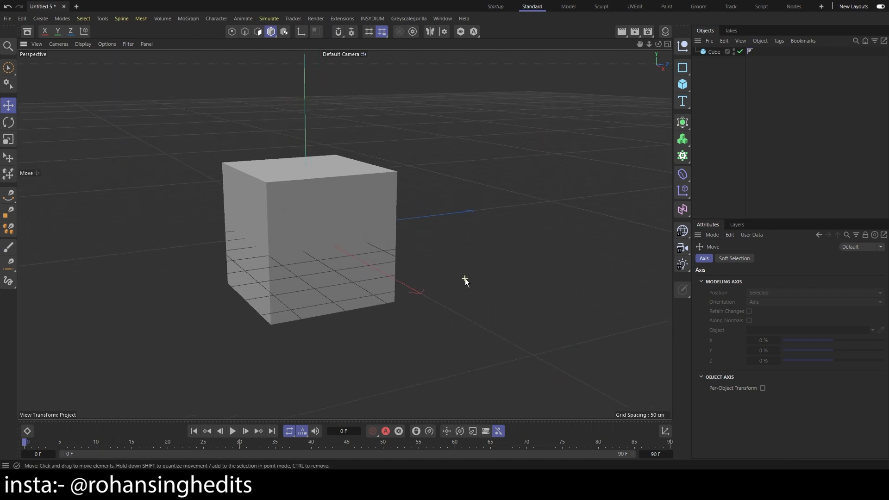
pyautogui.click(343, 248)
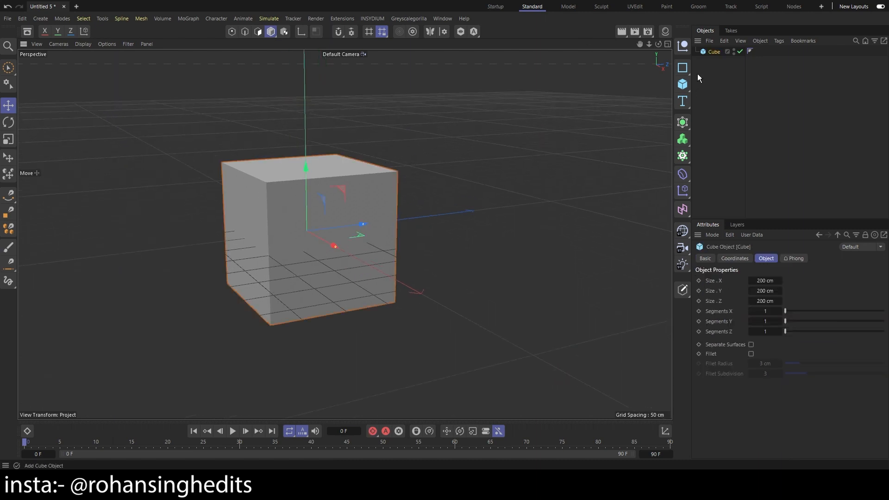
pyautogui.click(722, 76)
pyautogui.click(715, 51)
pyautogui.click(717, 64)
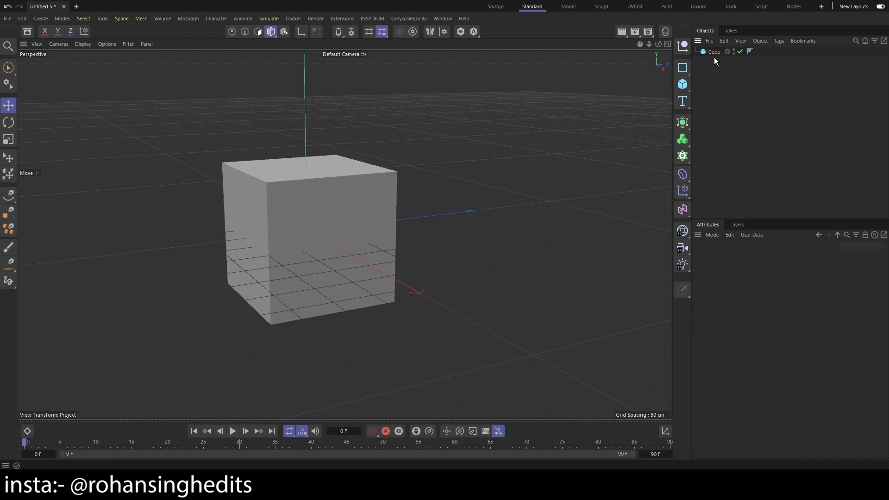
pyautogui.click(394, 181)
pyautogui.click(313, 192)
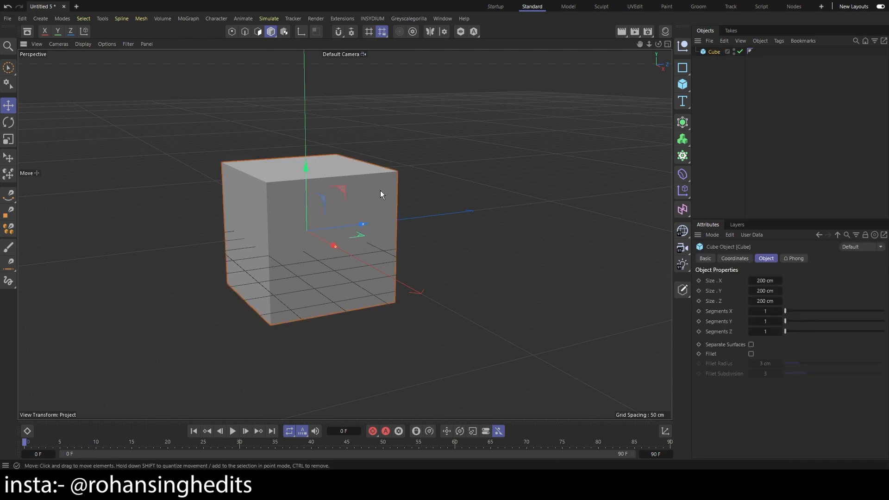
# Examine the cube's Basic, Coordinates, Object and Phong attributes, finishing with its Coordinates shown.
pyautogui.scroll(-3, 474, 279)
pyautogui.middleClick(475, 283)
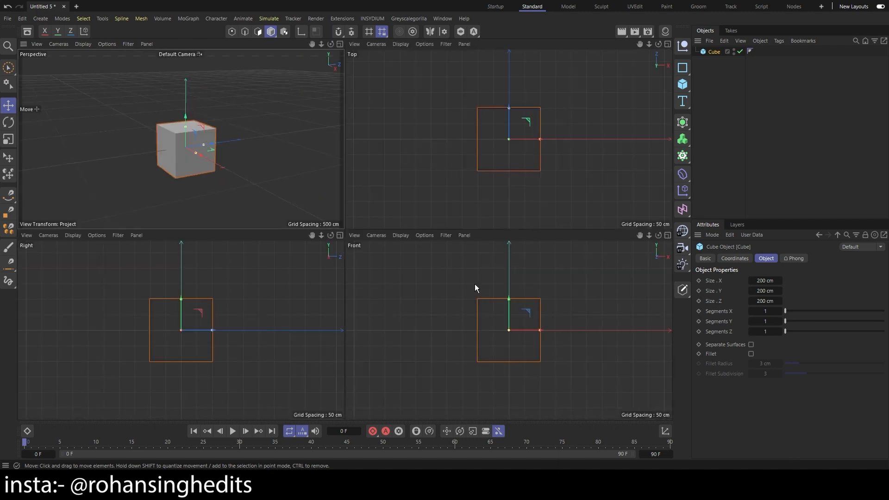
pyautogui.middleClick(218, 162)
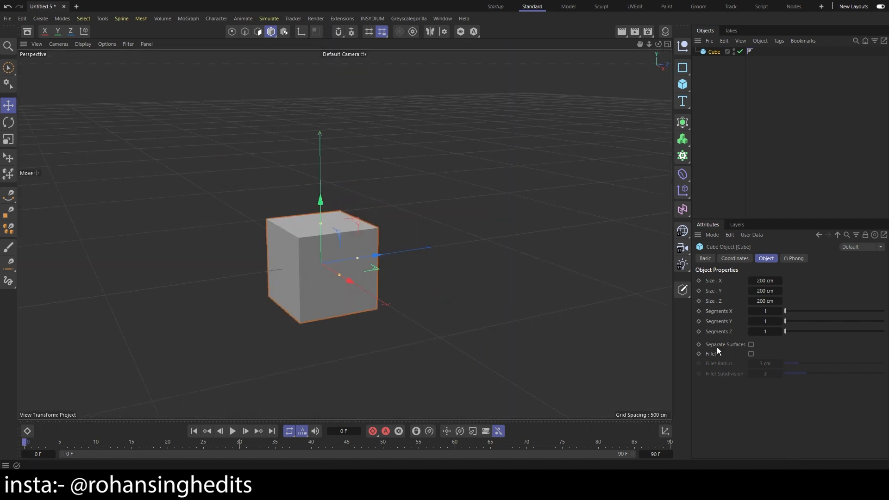
pyautogui.click(734, 258)
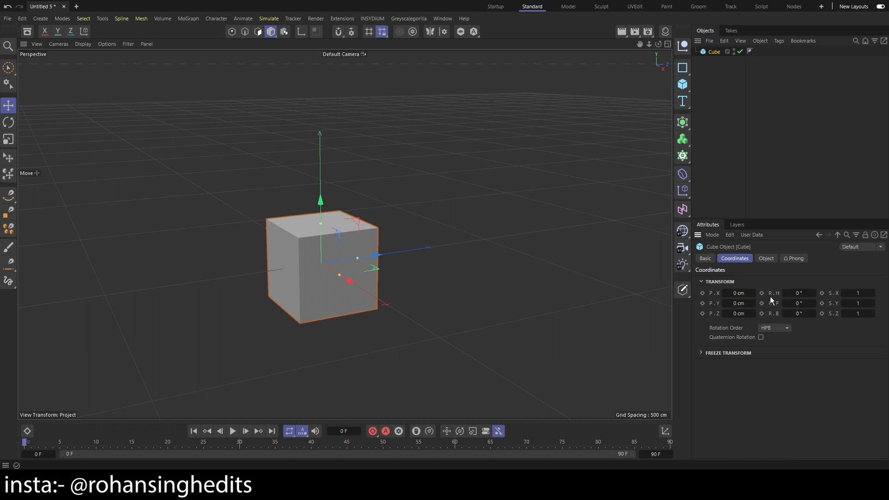
pyautogui.click(765, 259)
pyautogui.click(793, 259)
pyautogui.click(764, 258)
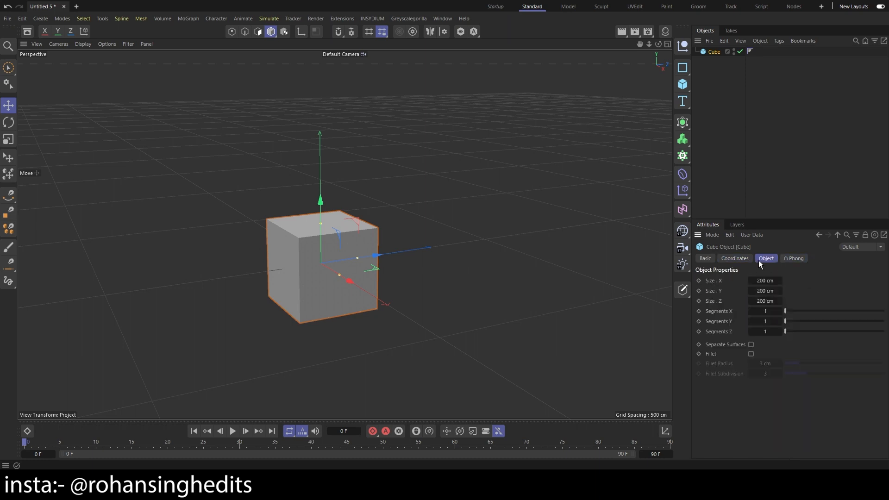
pyautogui.click(724, 259)
pyautogui.click(766, 259)
pyautogui.click(734, 258)
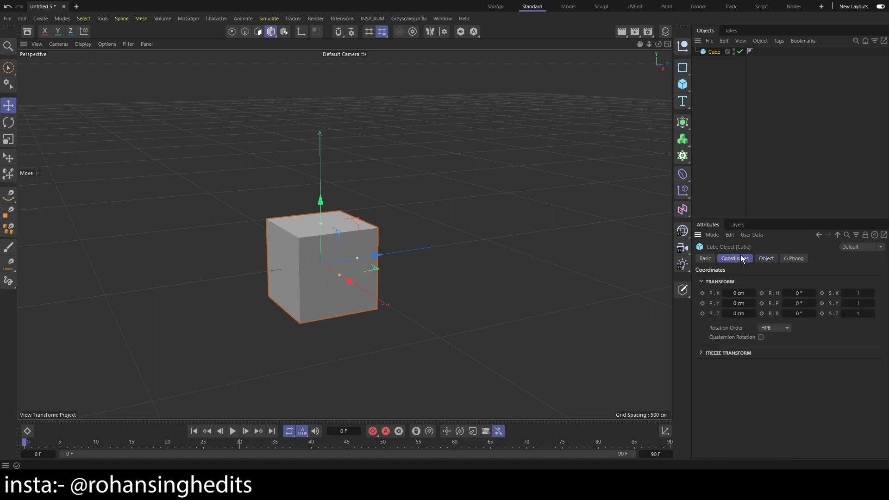
pyautogui.click(706, 258)
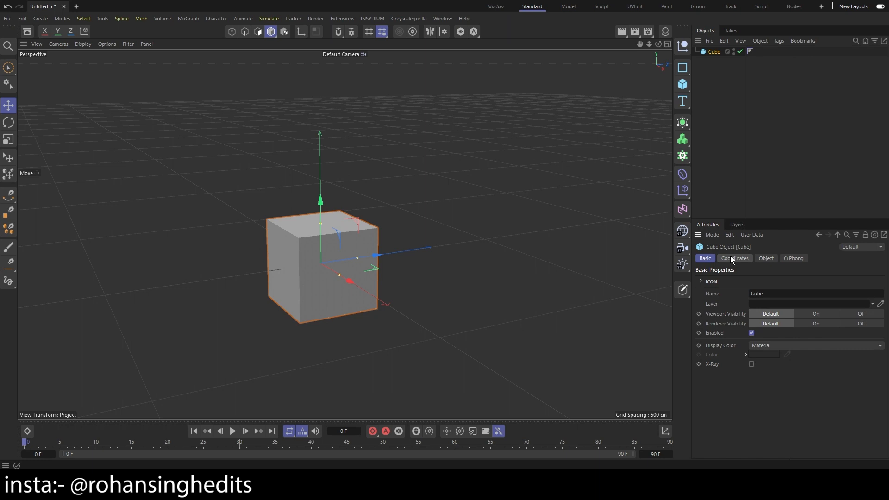
pyautogui.click(731, 260)
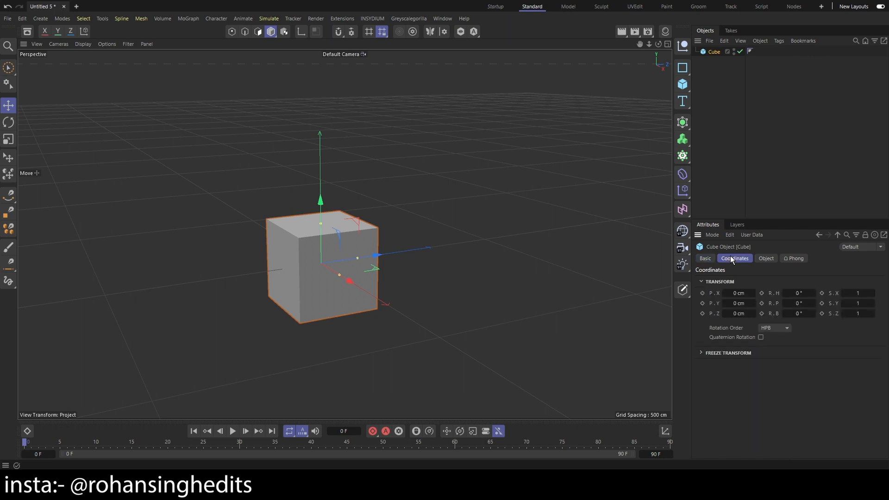
# Keyframe the cube's Y position at 0 cm on frame 0 and move the playhead to frame 30.
pyautogui.click(702, 304)
pyautogui.scroll(-3, 416, 272)
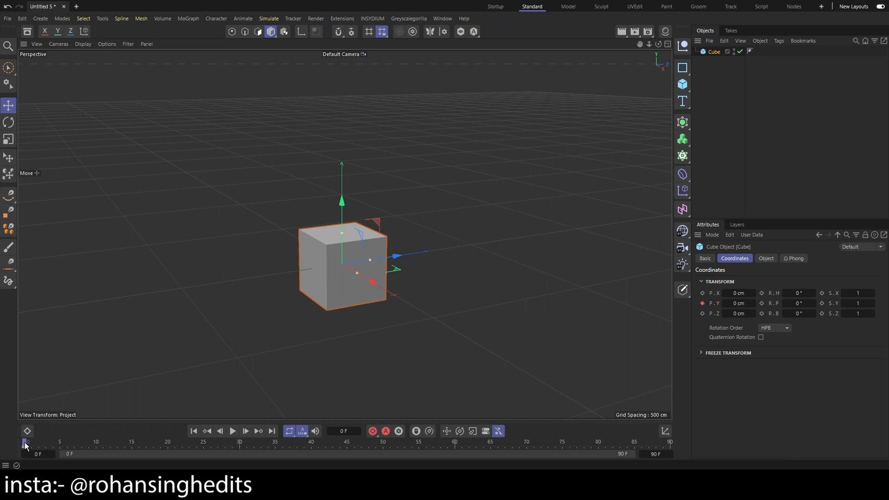
pyautogui.moveTo(25, 443); pyautogui.dragTo(157, 452)
# Try raising the cube to about 389 cm in Y and reset it, try 362 cm through its Y position value, and undo.
pyautogui.moveTo(342, 200); pyautogui.dragTo(343, 77)
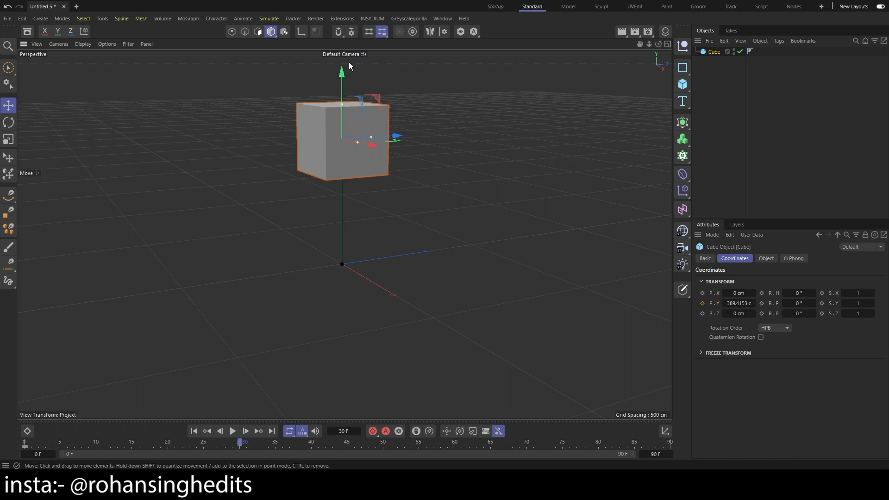
pyautogui.rightClick(738, 305)
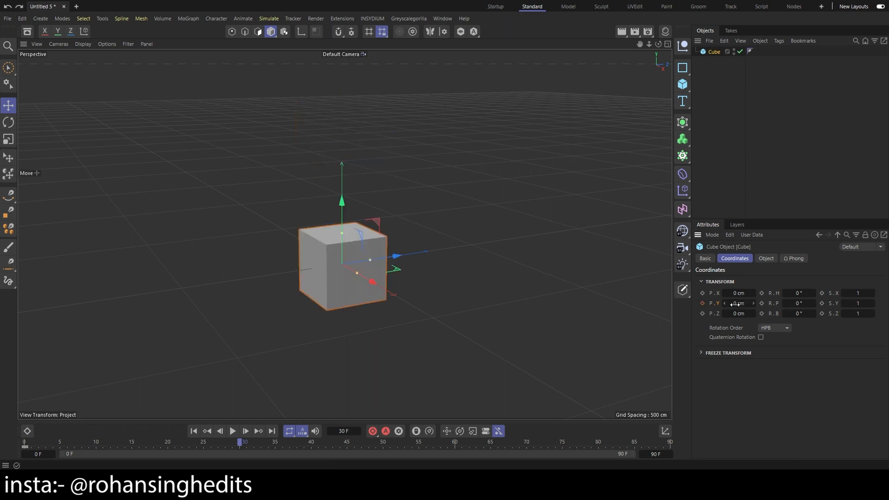
pyautogui.moveTo(738, 305); pyautogui.dragTo(769, 306)
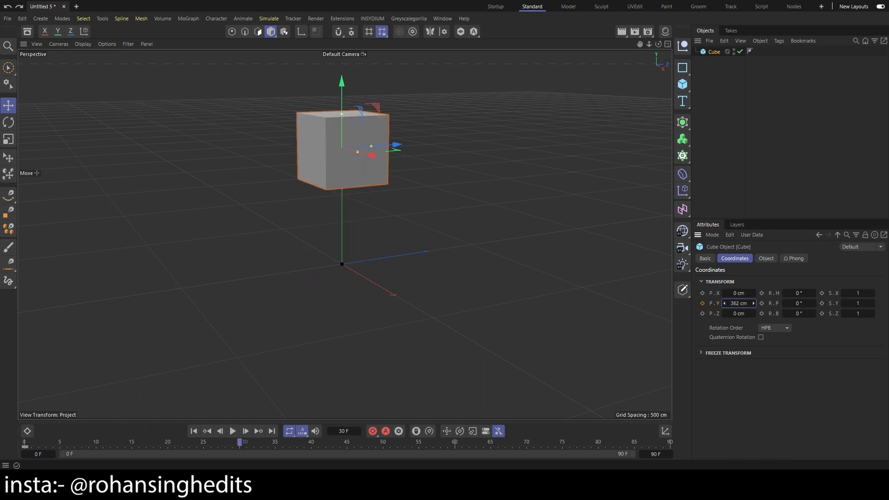
pyautogui.hotkey('ctrl', 'z')
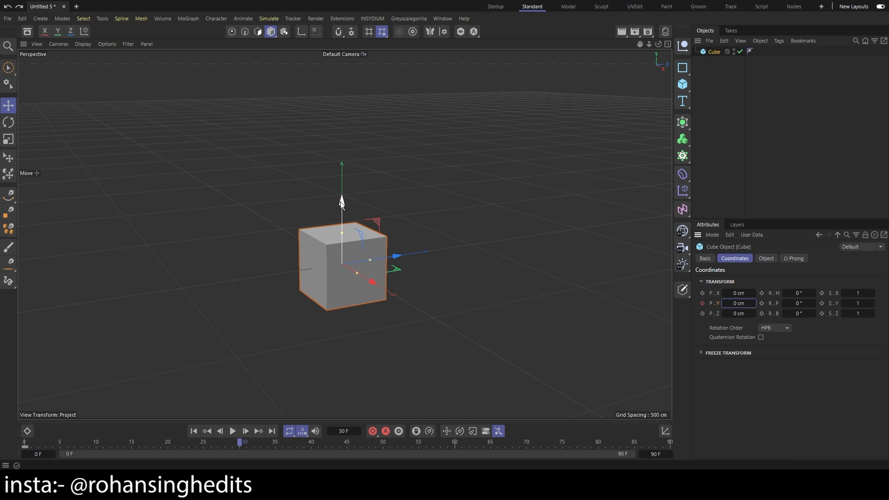
# Raise the cube to a Y position of 400 cm and keyframe that position at frame 30.
pyautogui.moveTo(341, 200); pyautogui.dragTo(348, 69)
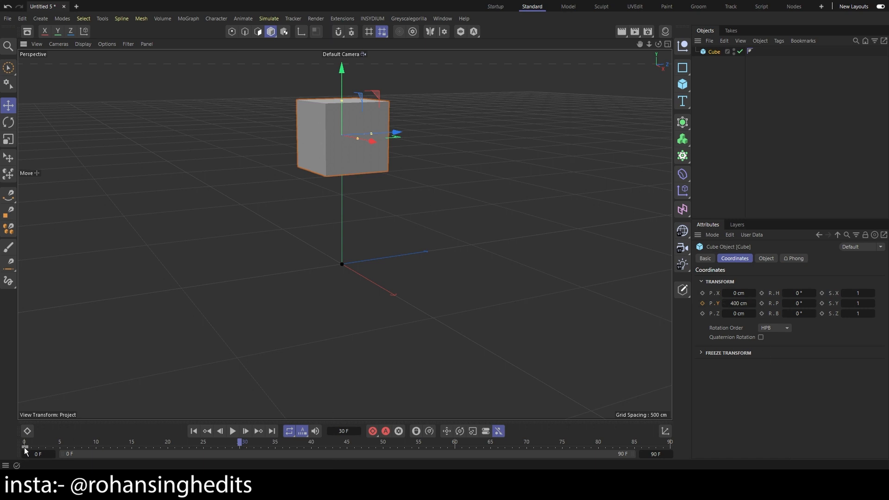
pyautogui.click(702, 304)
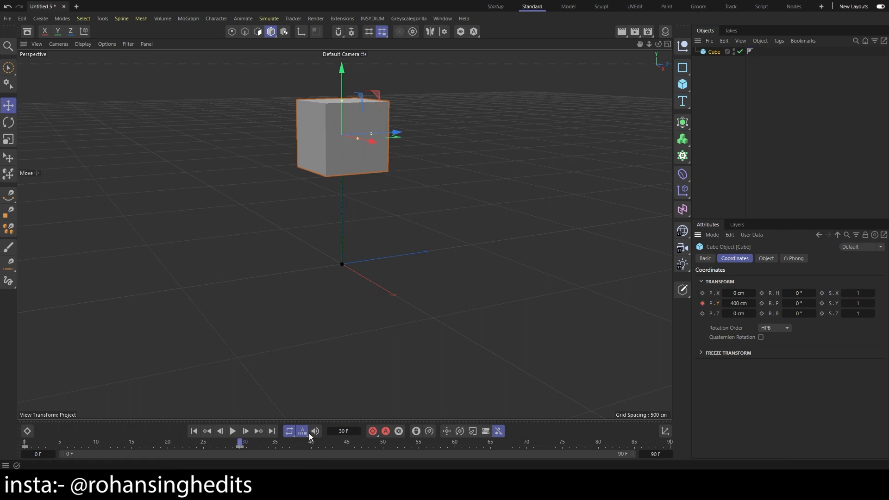
# Play and scrub the cube's rising animation from the first frame, and return the playhead to frame 0.
pyautogui.click(193, 431)
pyautogui.click(233, 431)
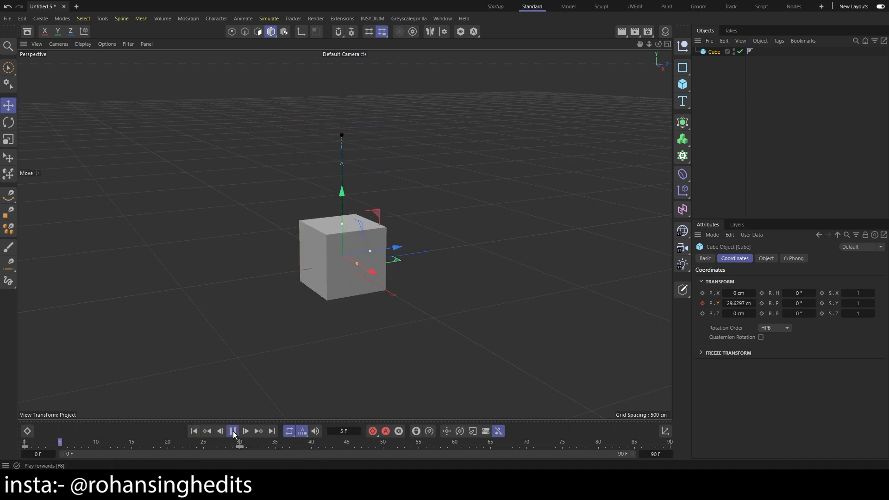
pyautogui.click(233, 432)
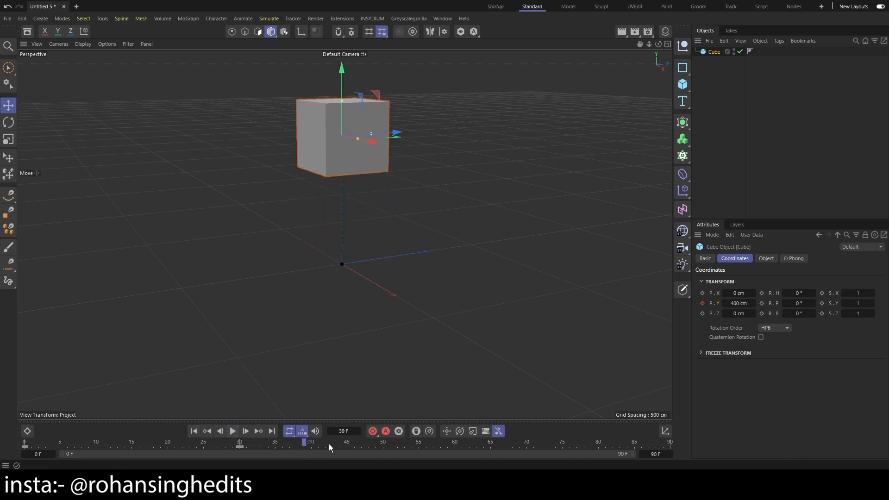
pyautogui.click(268, 443)
pyautogui.moveTo(268, 444); pyautogui.dragTo(247, 446)
pyautogui.hotkey('shift', 'f')
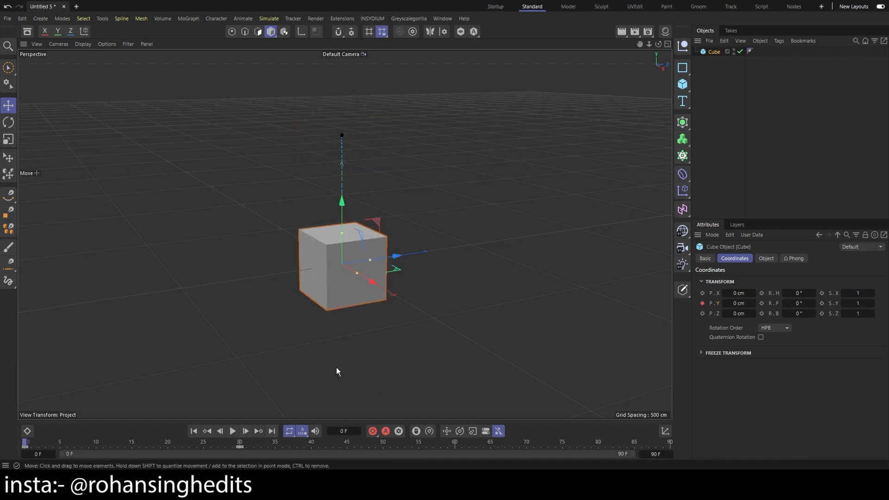
pyautogui.click(233, 431)
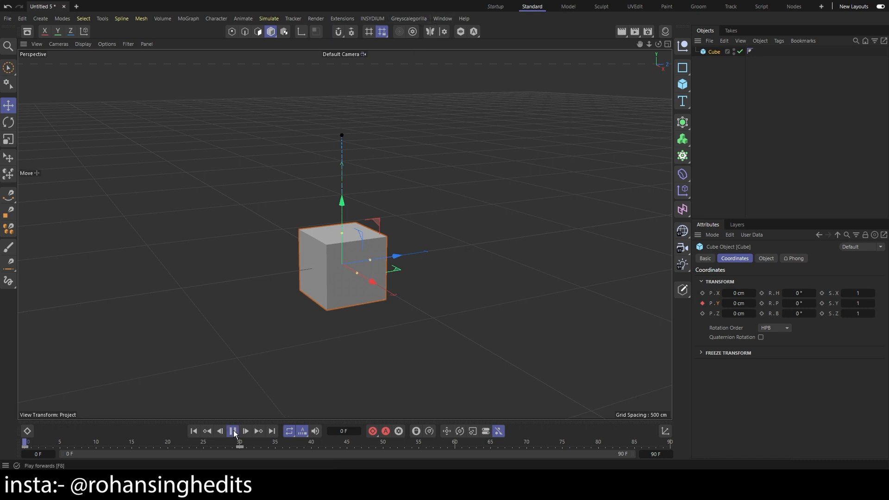
pyautogui.click(233, 431)
pyautogui.moveTo(162, 441); pyautogui.dragTo(176, 443)
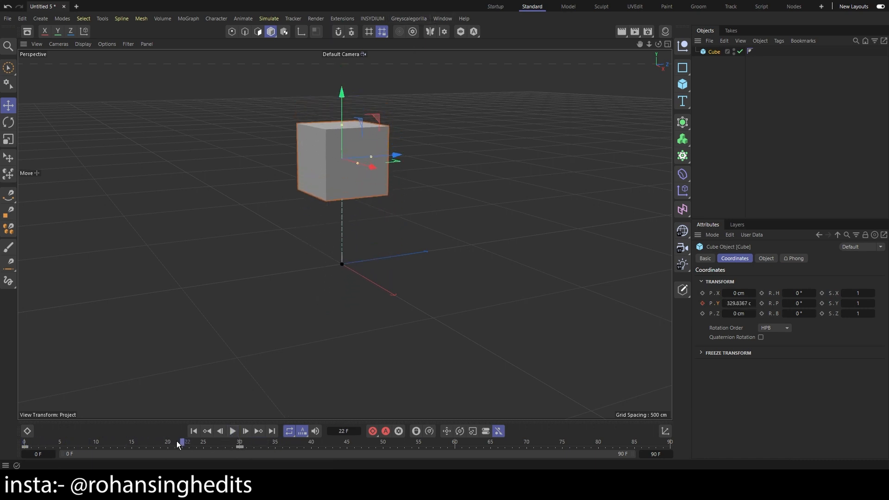
pyautogui.hotkey('shift', 'f')
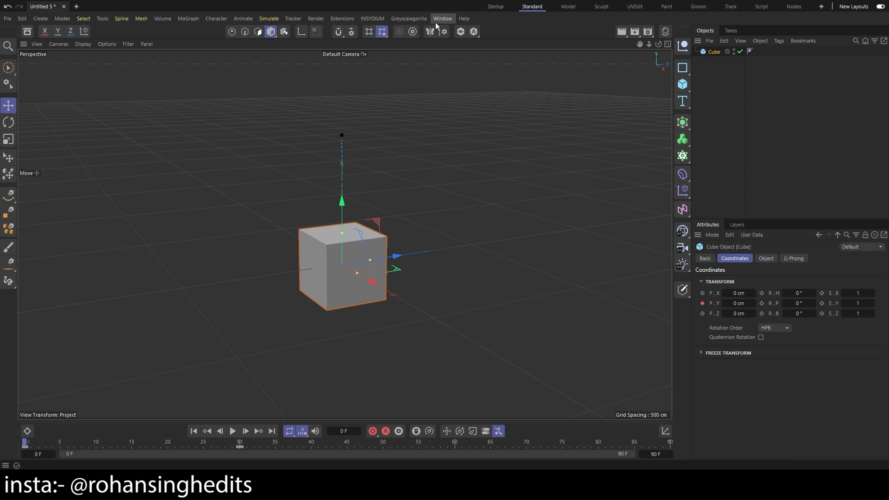
# Scrub to frame 30 and inspect the cube's motion path up close, deselecting and reselecting the cube to compare.
pyautogui.click(69, 444)
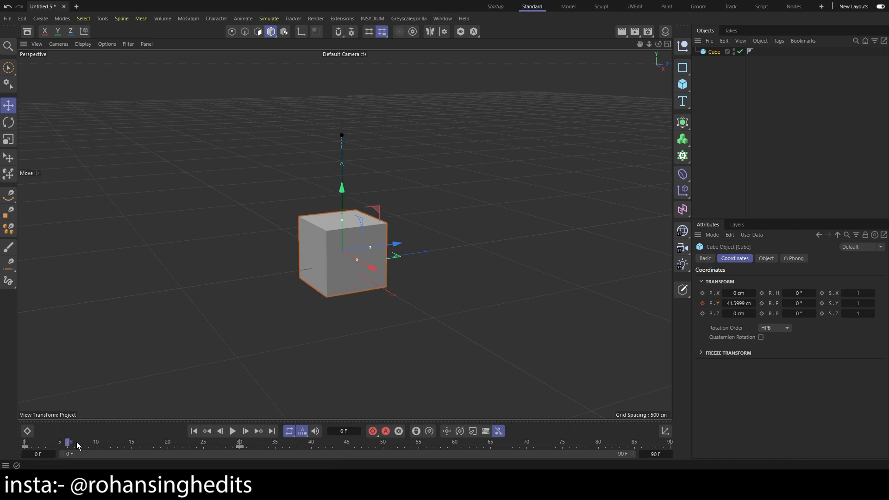
pyautogui.moveTo(77, 446); pyautogui.dragTo(241, 446)
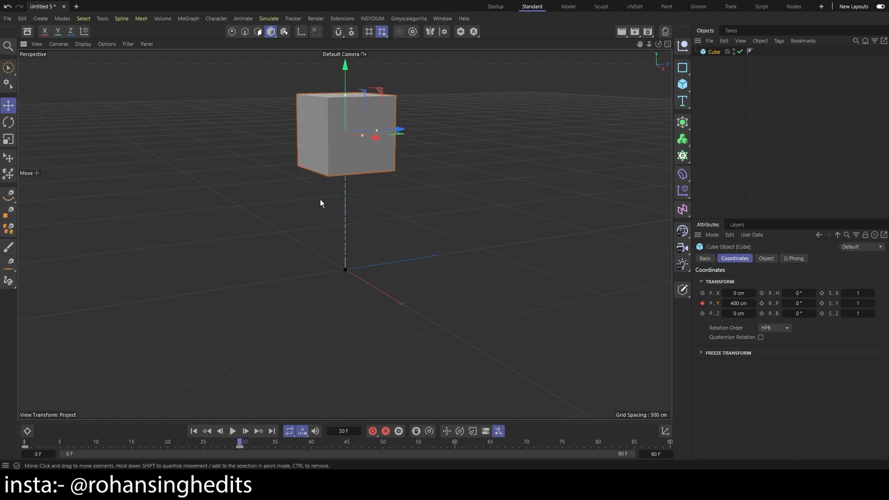
pyautogui.keyDown('alt'); pyautogui.moveTo(320, 203); pyautogui.dragTo(388, 304); pyautogui.keyUp('alt')
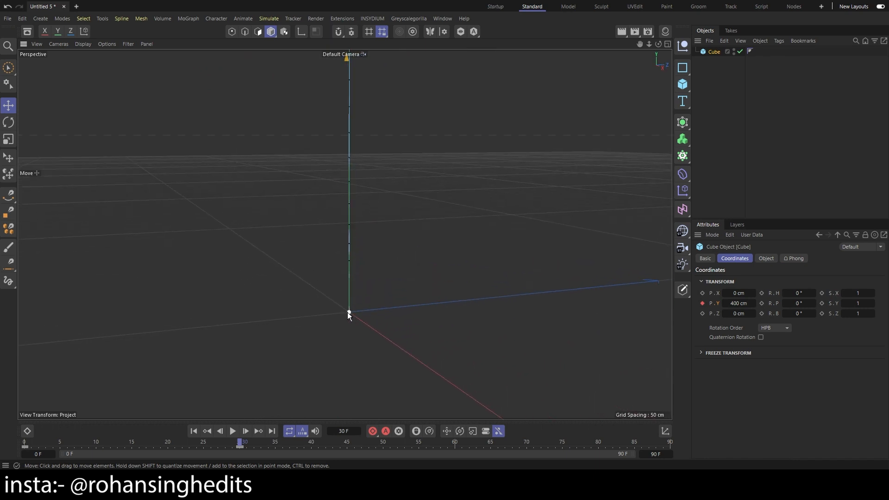
pyautogui.click(349, 260)
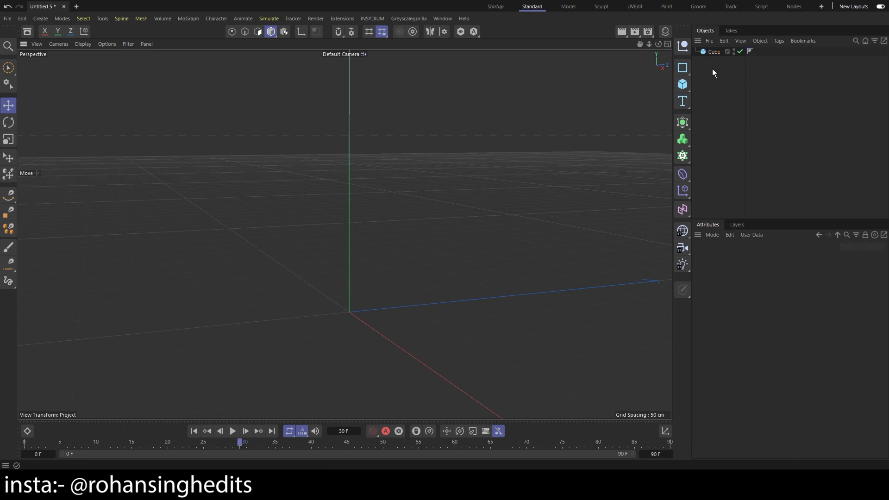
pyautogui.click(713, 52)
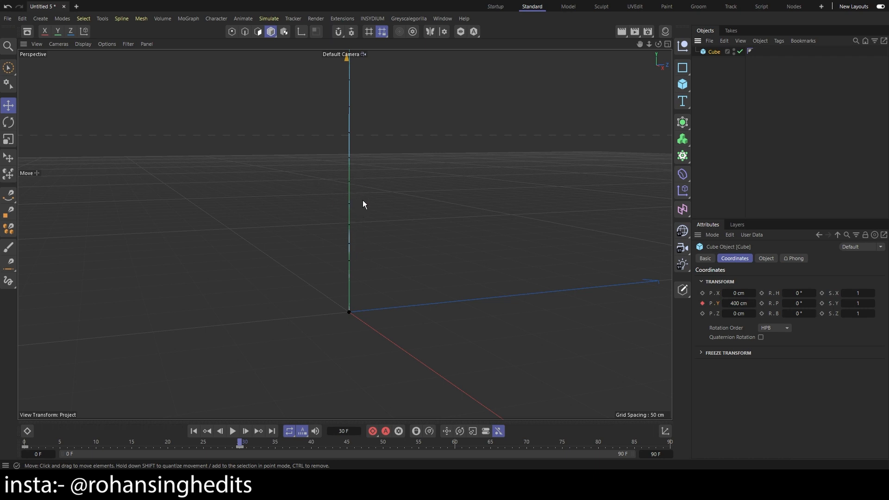
# Frame the raised cube together with its whole motion path in the perspective view and rewind to frame 0.
pyautogui.scroll(-10, 380, 213)
pyautogui.scroll(1, 503, 194)
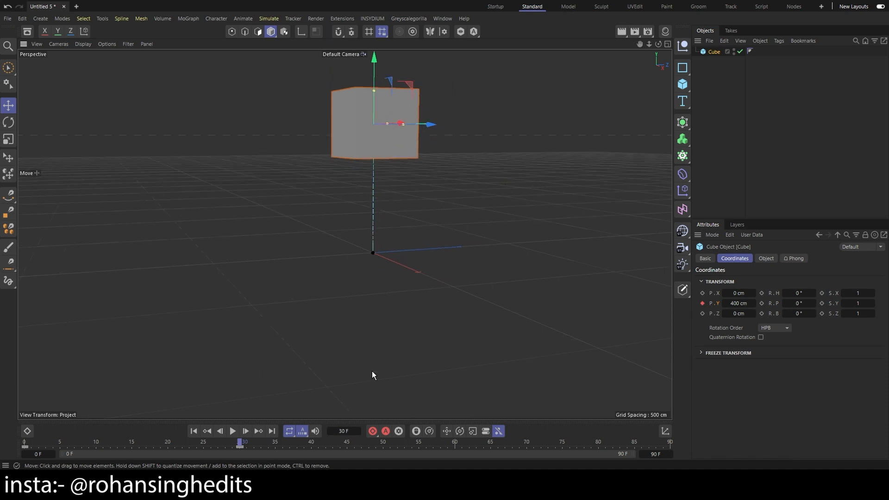
pyautogui.scroll(2, 362, 229)
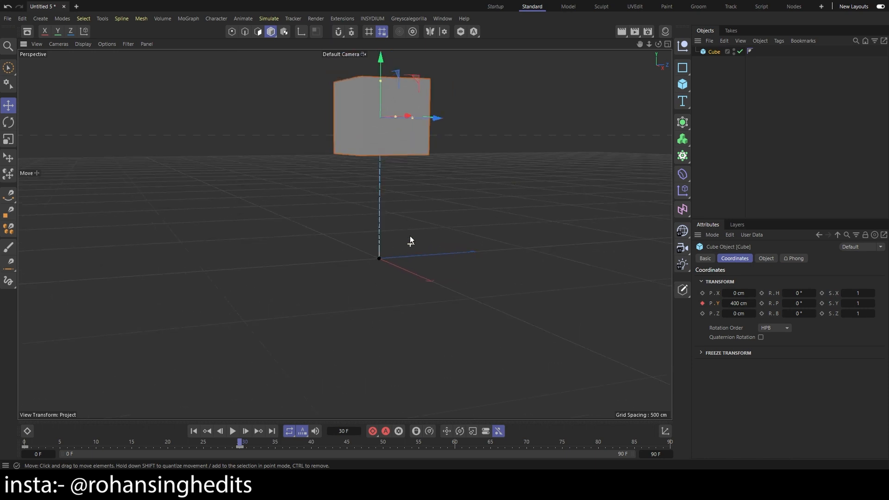
pyautogui.scroll(-1, 410, 235)
pyautogui.middleClick(518, 185)
pyautogui.middleClick(231, 155)
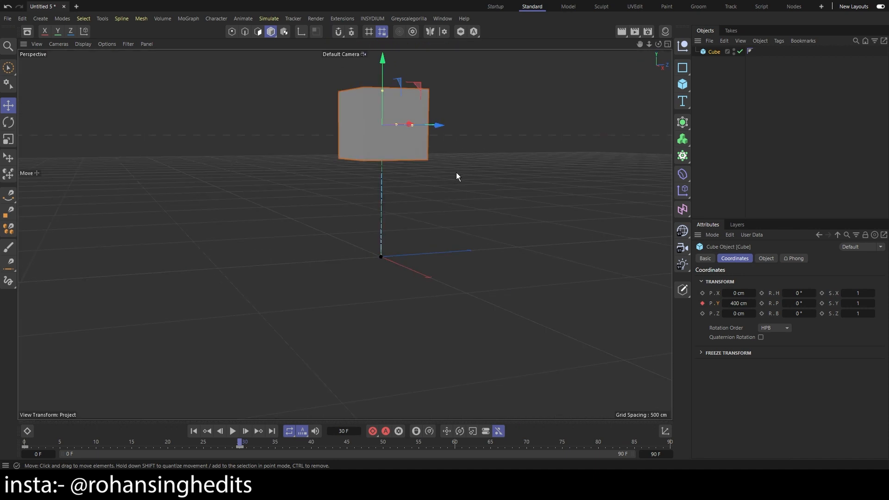
pyautogui.scroll(2, 527, 87)
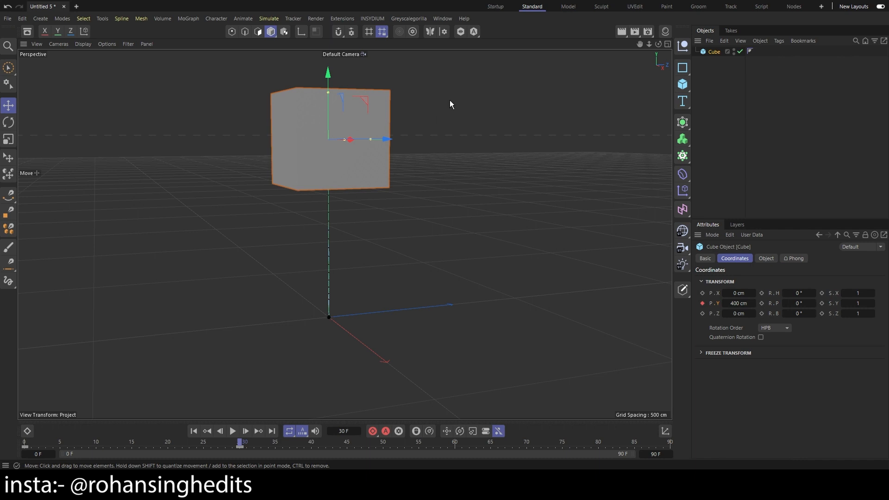
pyautogui.click(28, 445)
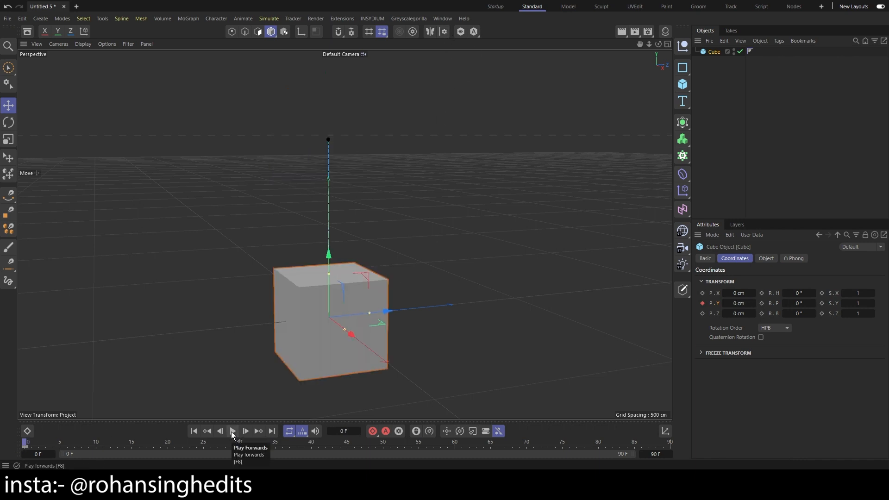
# Play the cube's rising animation once more and rewind to frame 0.
pyautogui.click(232, 431)
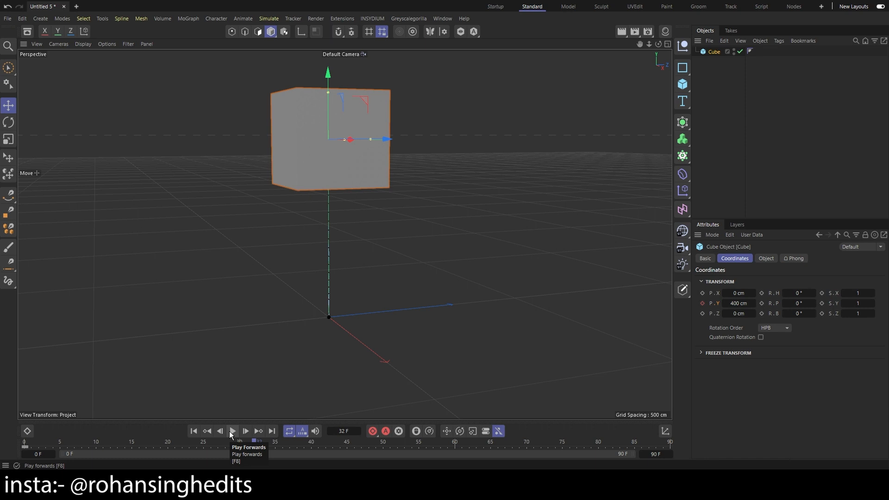
pyautogui.click(194, 431)
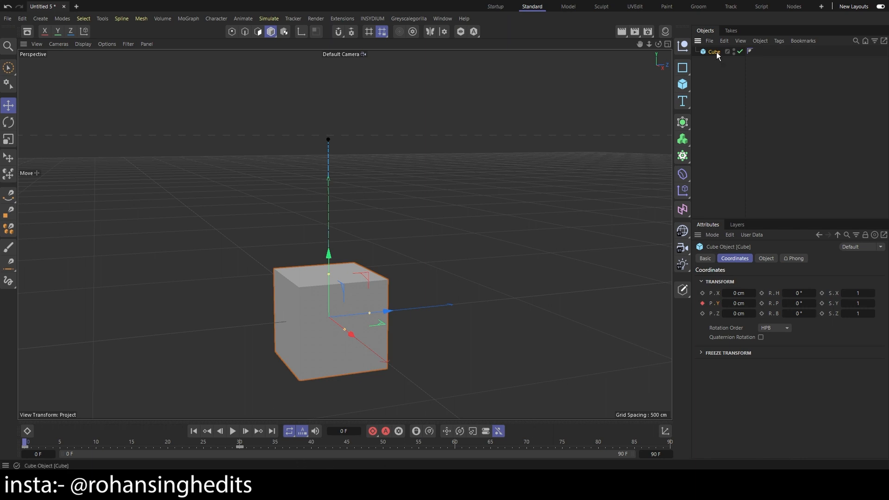
# Open the F-Curve timeline, enlarge its window and place it over the upper part of the viewport.
pyautogui.click(441, 18)
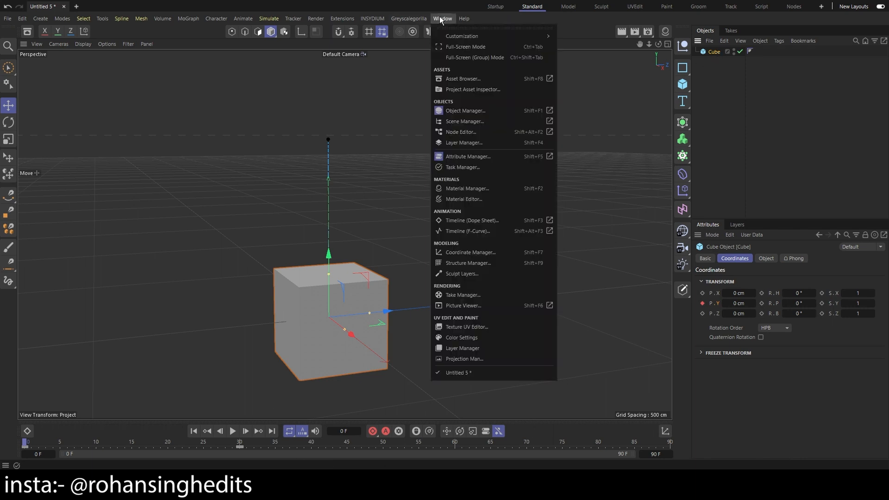
pyautogui.click(485, 232)
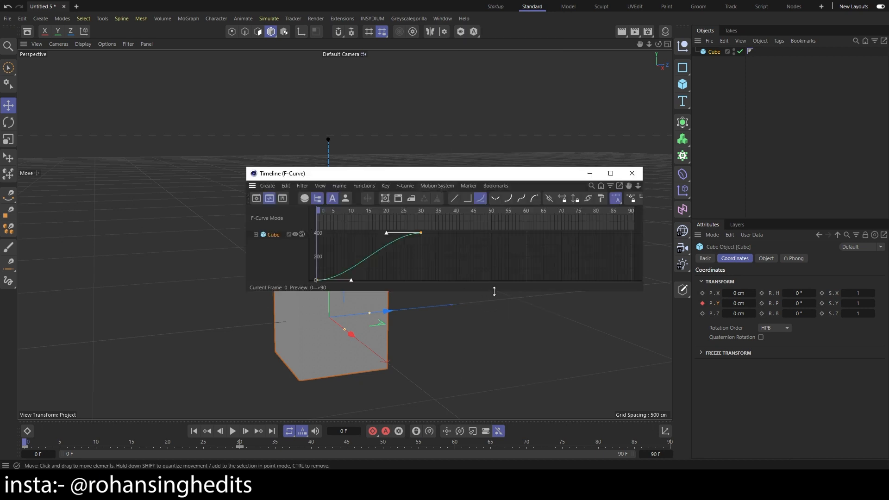
pyautogui.moveTo(486, 291); pyautogui.dragTo(490, 406)
pyautogui.moveTo(467, 173); pyautogui.dragTo(461, 82)
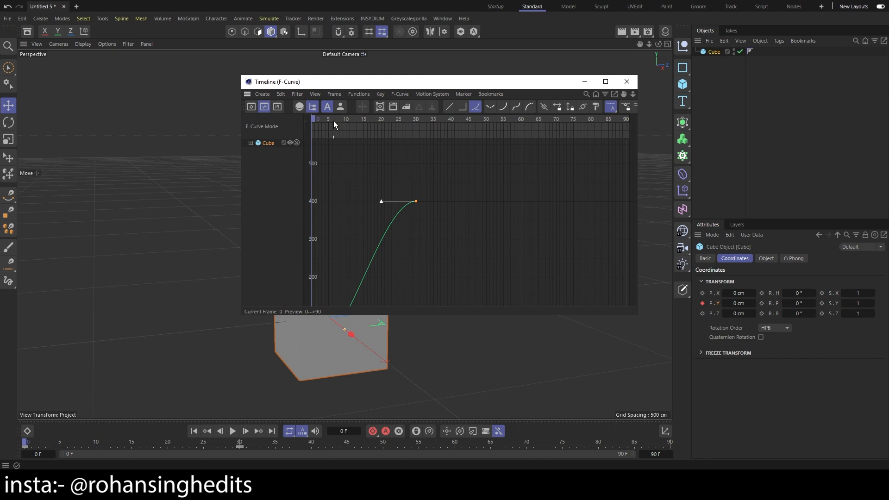
pyautogui.click(605, 81)
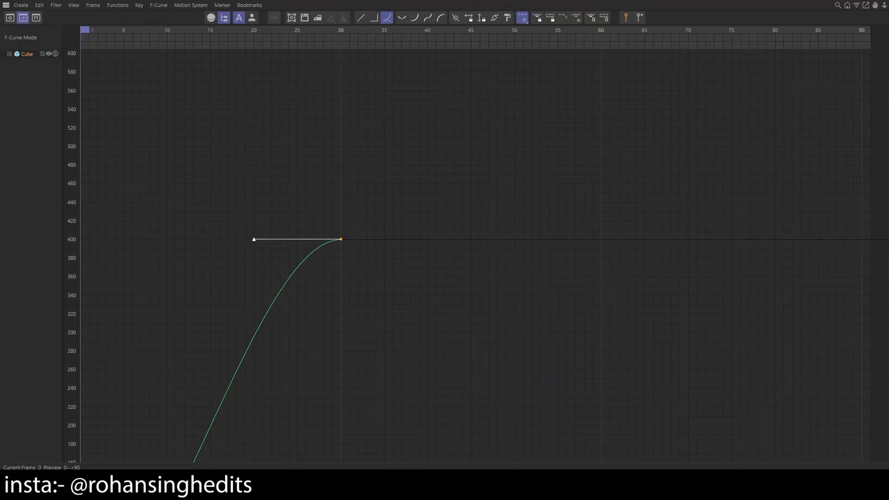
pyautogui.click(864, 1)
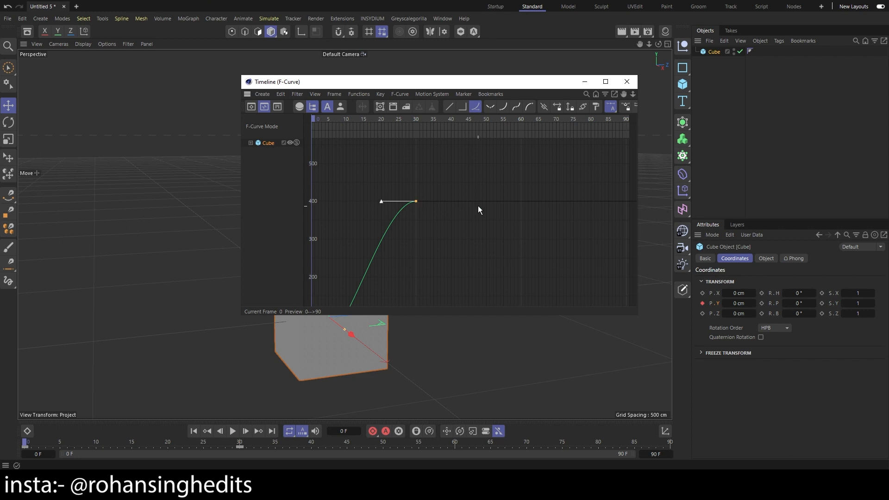
# Isolate the cube's Position . Y track and set both of its keys to linear interpolation.
pyautogui.click(250, 143)
pyautogui.click(281, 153)
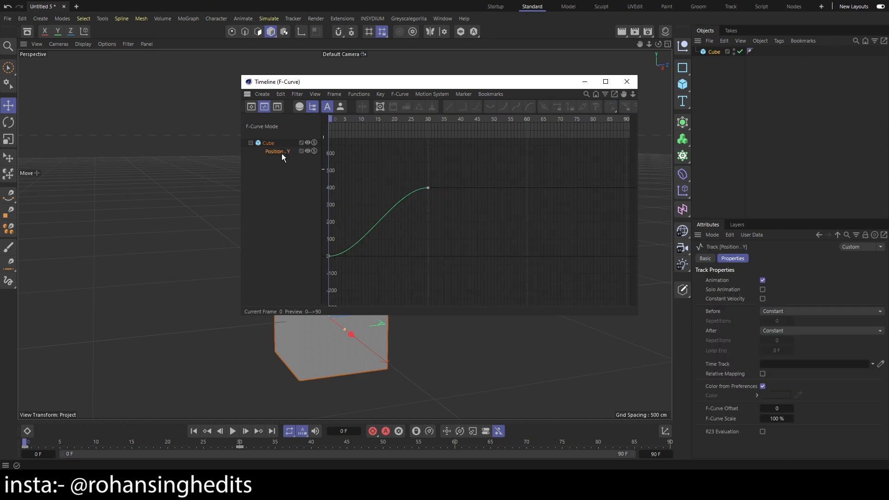
pyautogui.moveTo(505, 152); pyautogui.dragTo(322, 299)
pyautogui.click(449, 107)
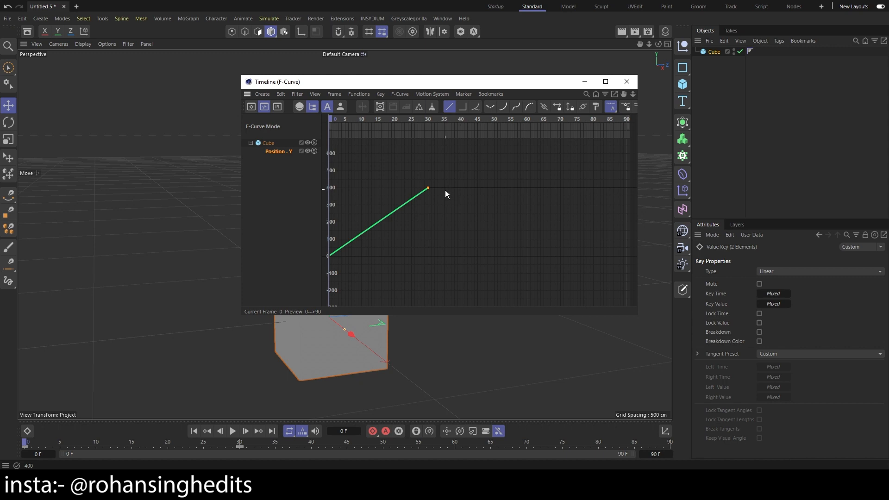
pyautogui.click(443, 219)
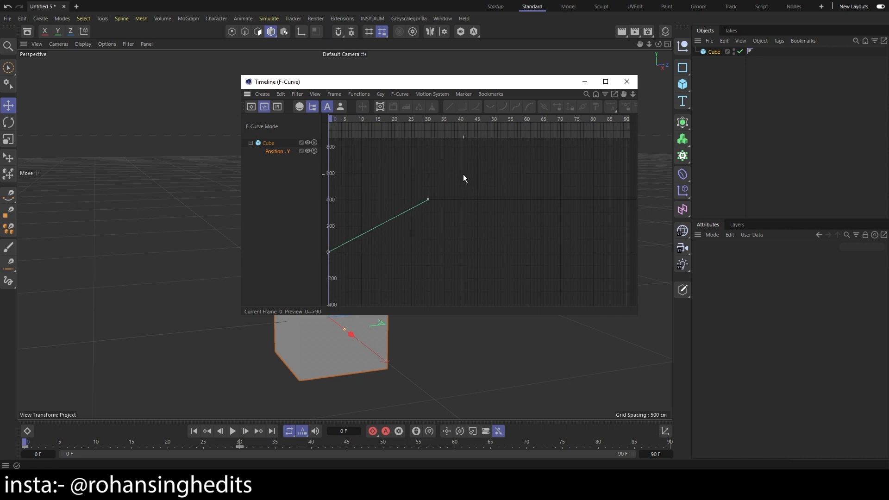
pyautogui.scroll(-2, 462, 185)
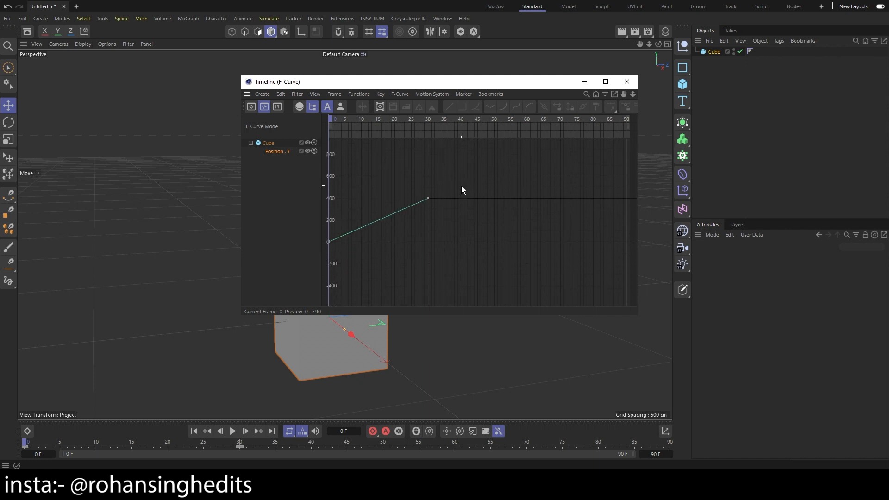
pyautogui.scroll(2, 461, 185)
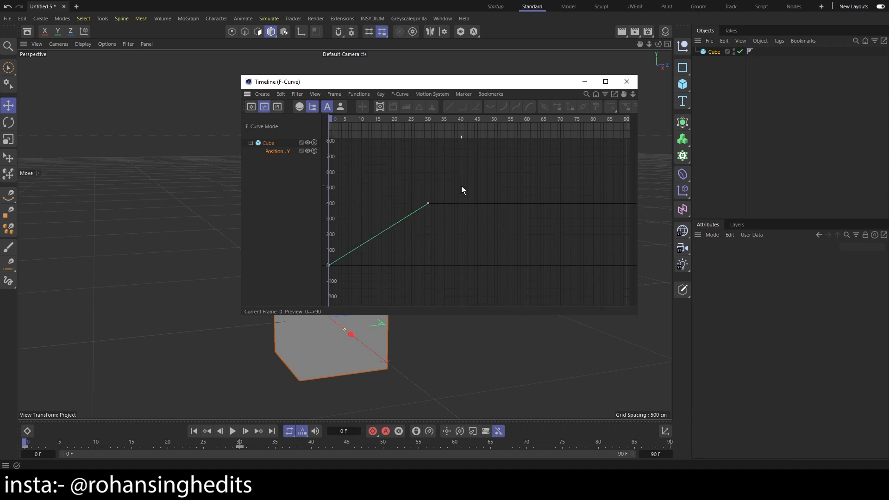
pyautogui.click(452, 204)
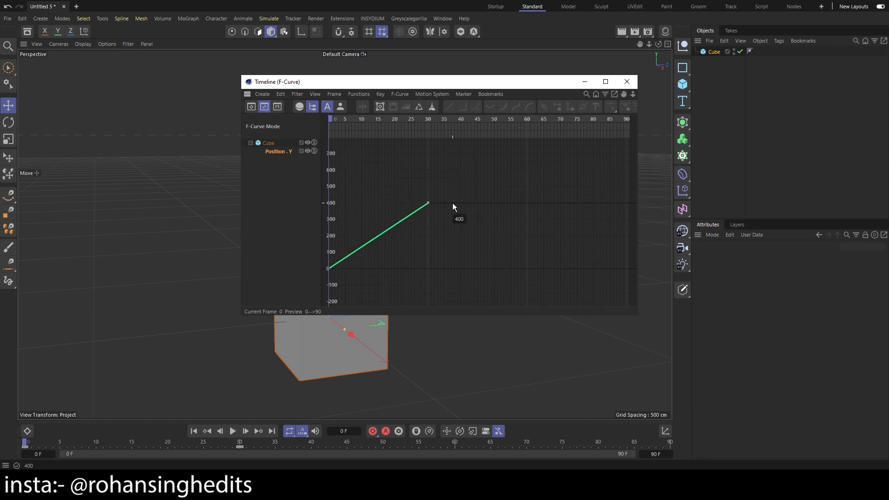
# Examine the cube's keyframes at frames 0 and 30 in the Dope Sheet, and close the timeline window.
pyautogui.click(251, 106)
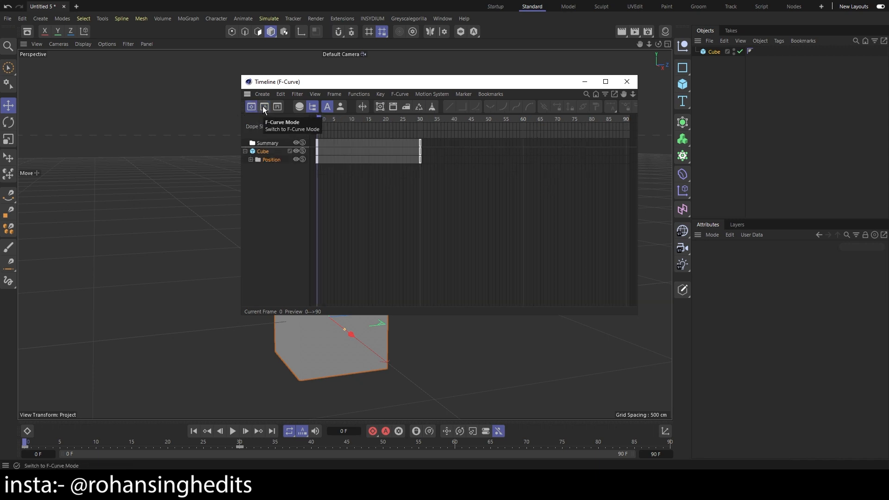
pyautogui.click(262, 106)
pyautogui.click(253, 107)
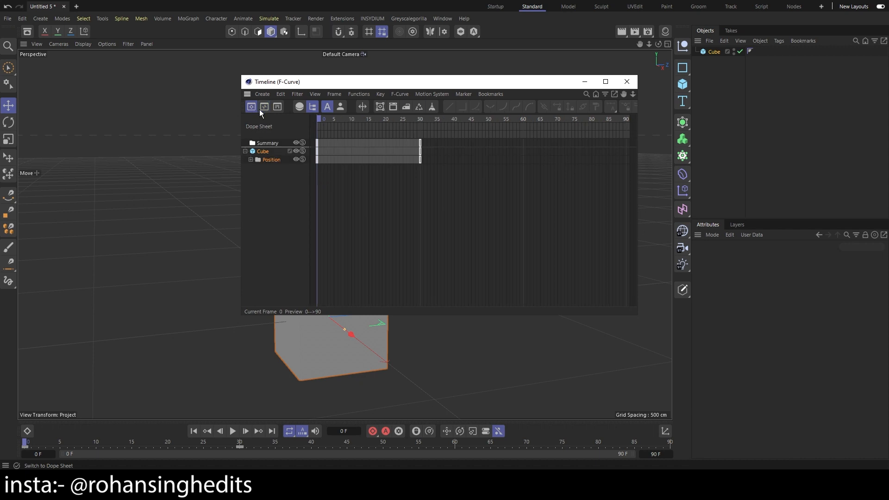
pyautogui.click(421, 159)
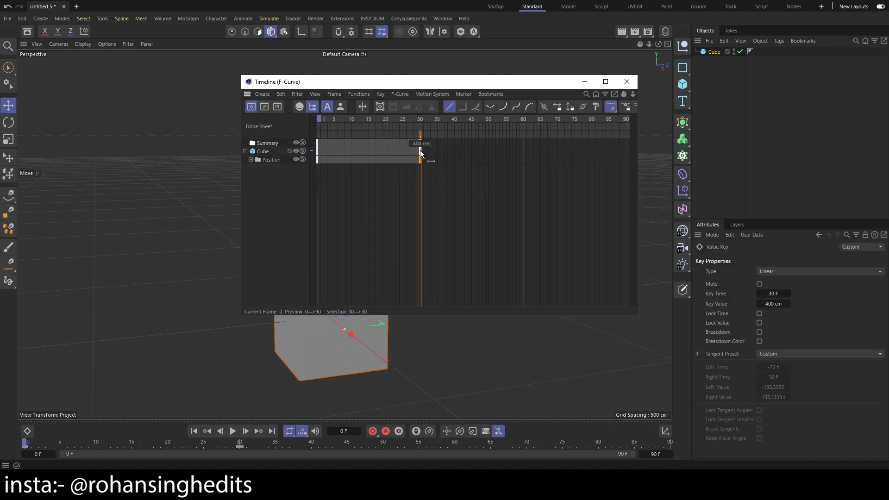
pyautogui.click(316, 151)
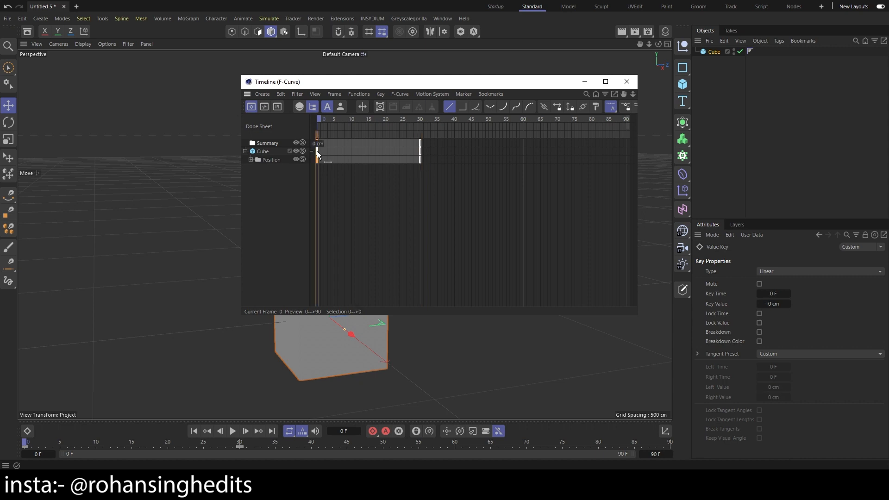
pyautogui.click(418, 121)
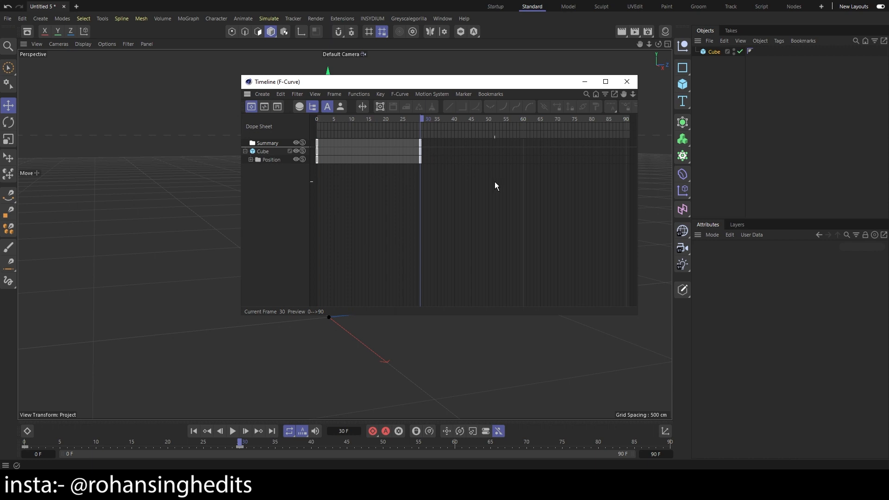
pyautogui.click(627, 82)
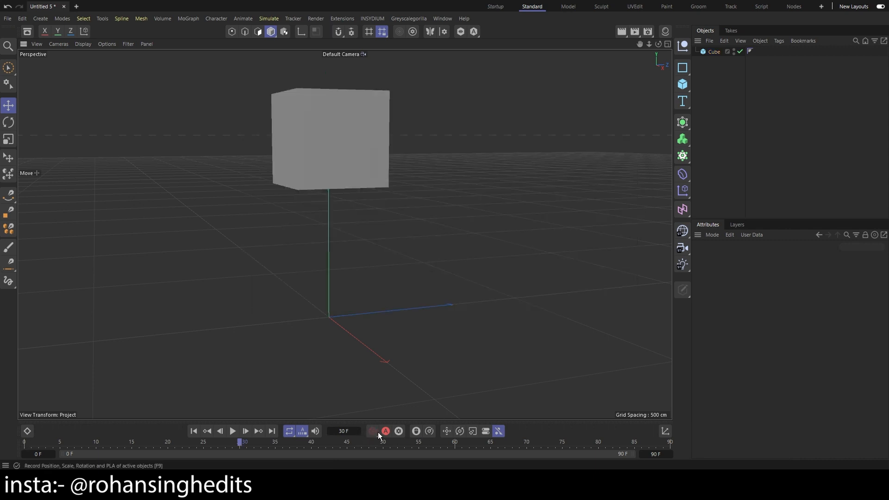
# Scrub to frame 45 and back to frame 0, and check the cube's coordinates before deselecting it.
pyautogui.moveTo(237, 442); pyautogui.dragTo(376, 443)
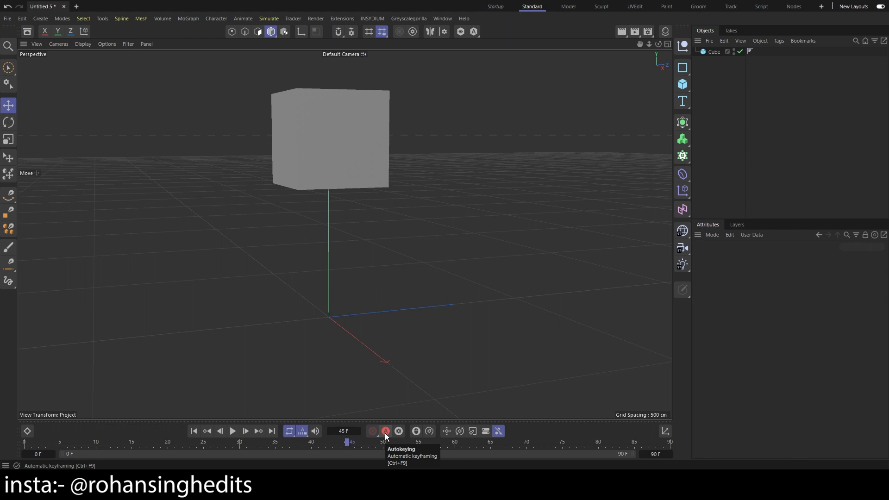
pyautogui.moveTo(346, 443); pyautogui.dragTo(1, 452)
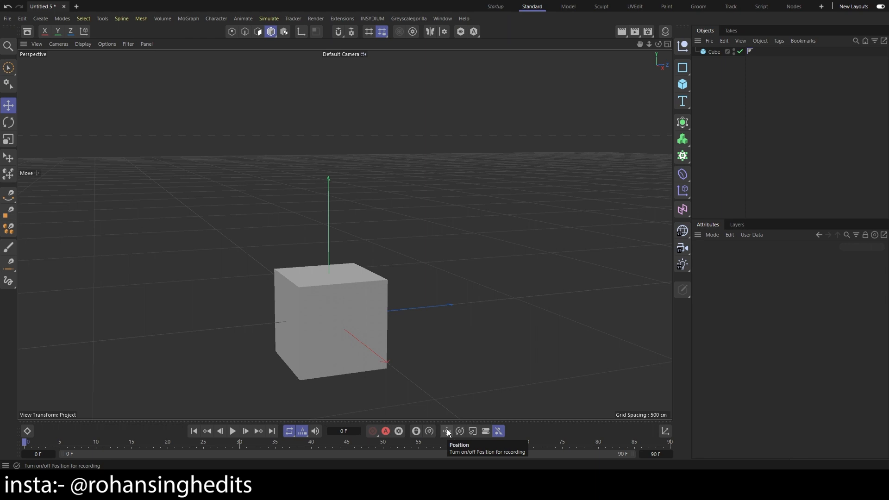
pyautogui.click(683, 84)
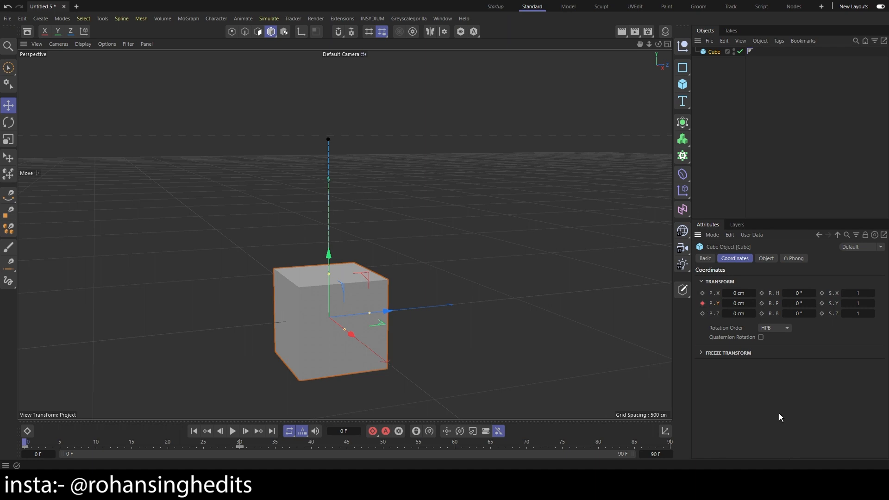
pyautogui.click(770, 157)
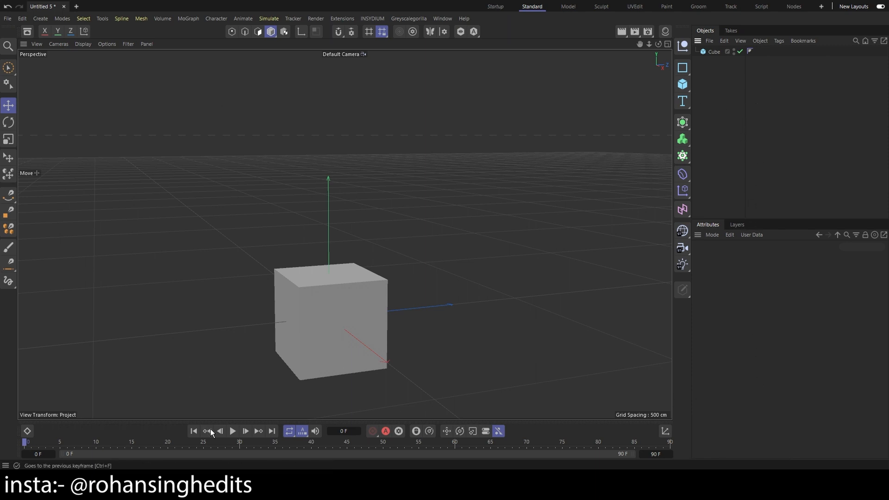
# Disable New Layouts and load the classic Standard layout.
pyautogui.click(881, 7)
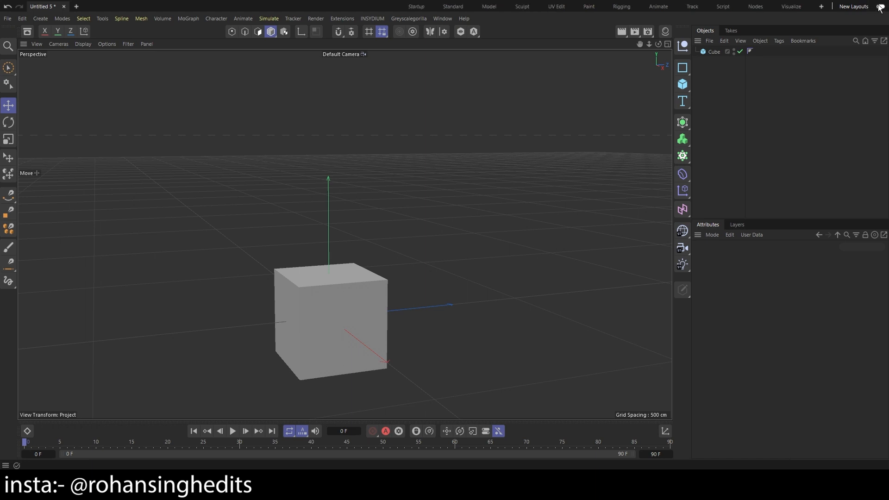
pyautogui.click(464, 9)
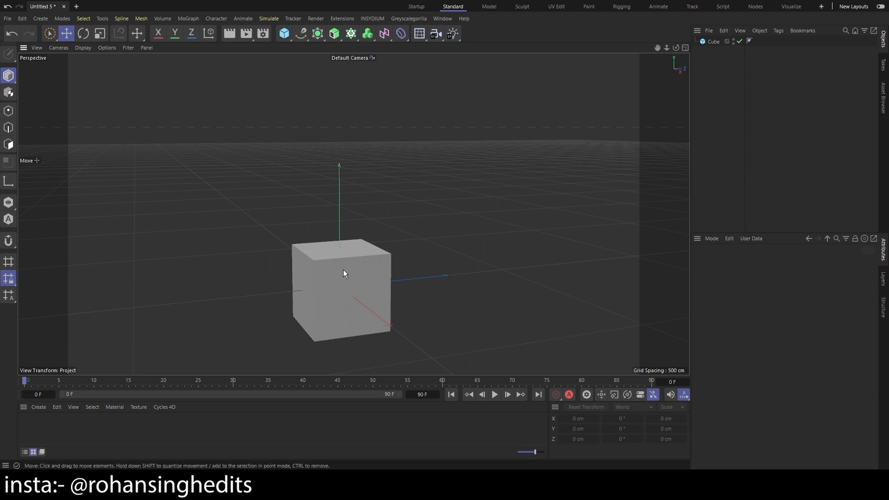
# Browse the material creation options, including the material types and extension materials on offer, without creating one.
pyautogui.click(39, 410)
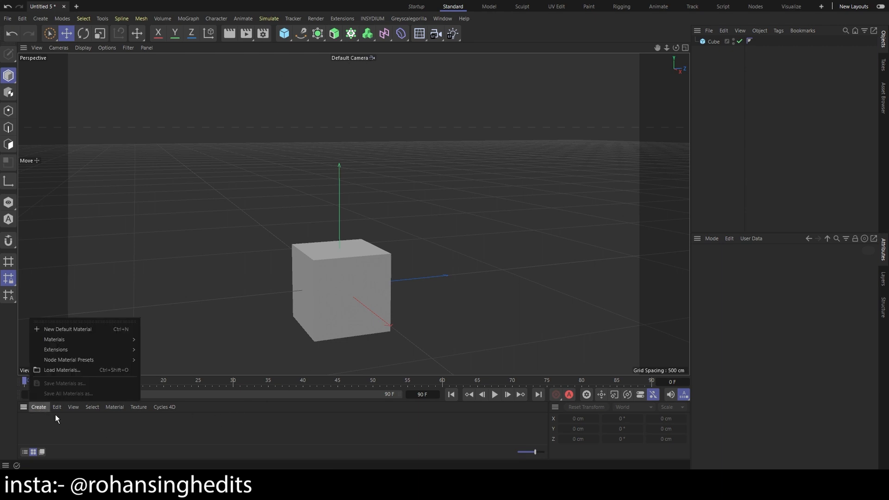
pyautogui.click(48, 409)
pyautogui.click(39, 406)
pyautogui.click(39, 407)
pyautogui.click(38, 407)
pyautogui.click(79, 433)
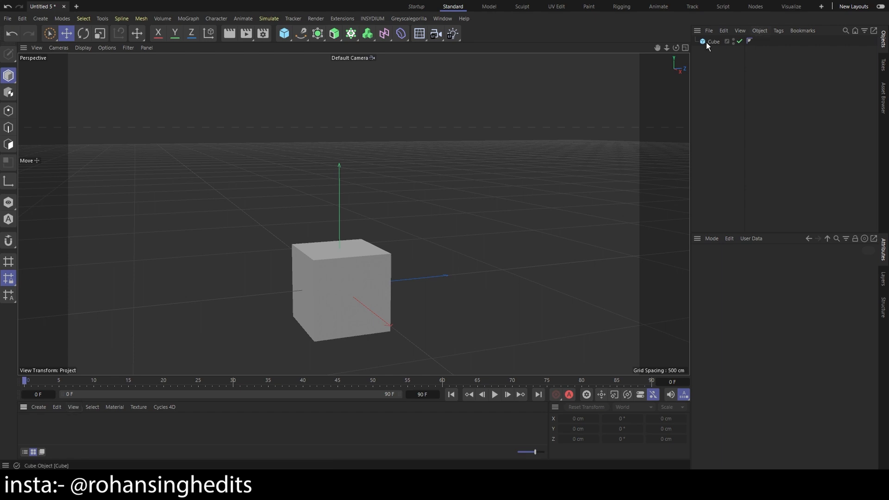
pyautogui.click(39, 407)
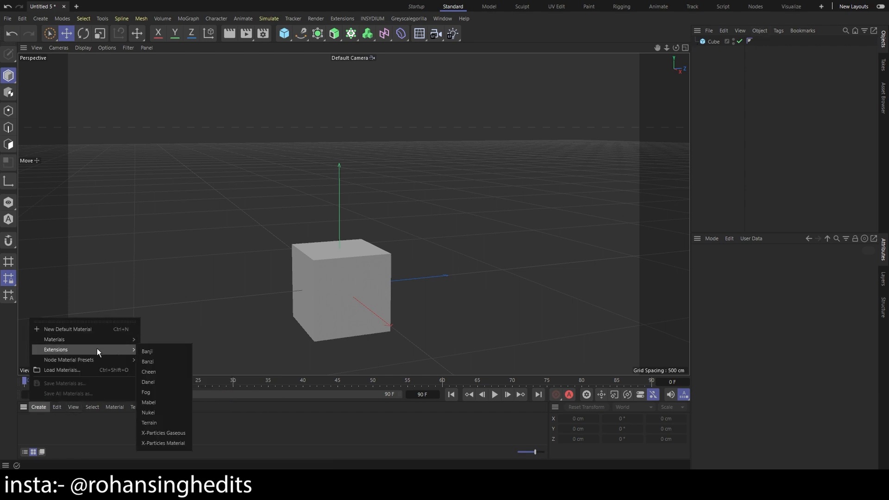
pyautogui.moveTo(121, 343)
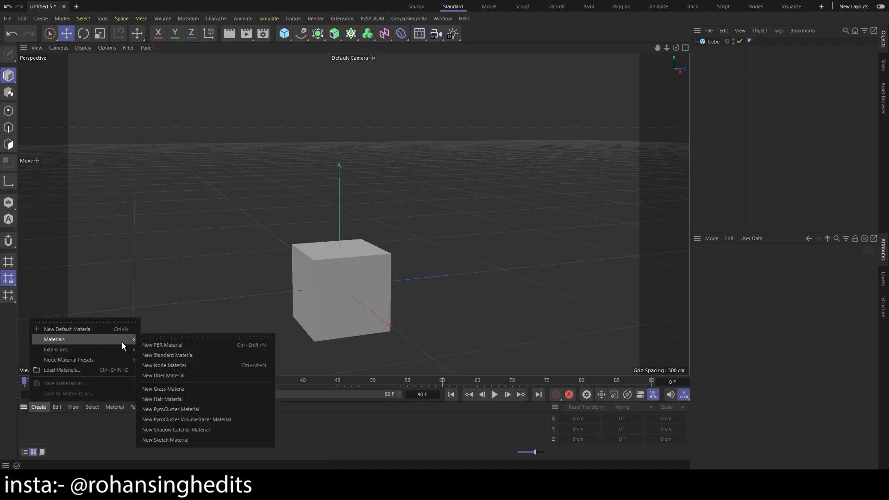
pyautogui.click(36, 419)
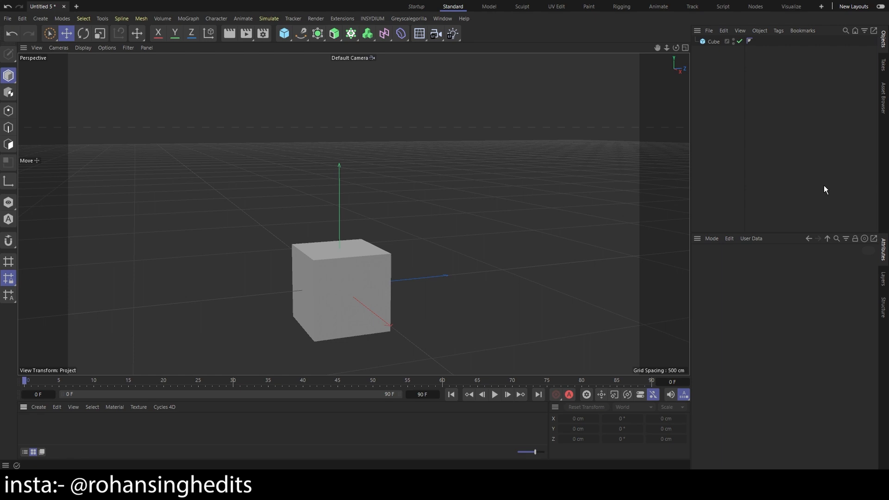
# Set the renderer to Redshift in the render settings and close them.
pyautogui.click(263, 34)
pyautogui.click(329, 48)
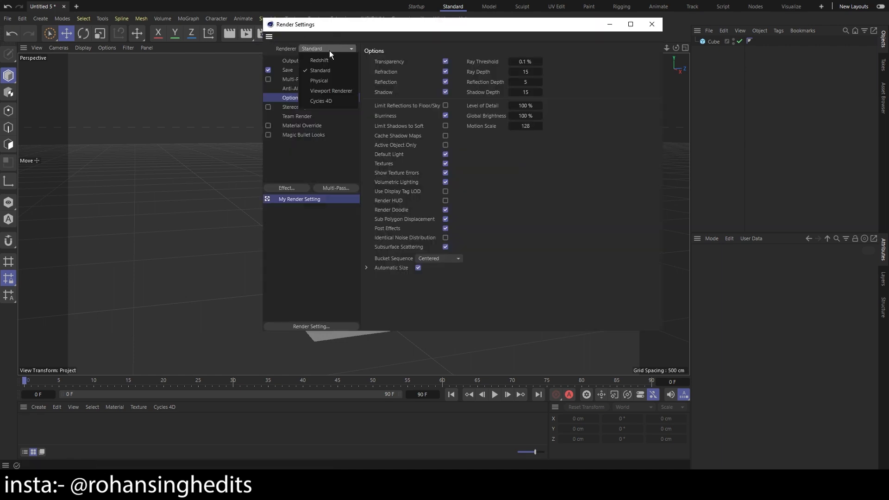
pyautogui.click(337, 59)
pyautogui.click(652, 24)
# Open the Redshift RenderView and position its floating window beside the cube.
pyautogui.click(442, 18)
pyautogui.moveTo(457, 46)
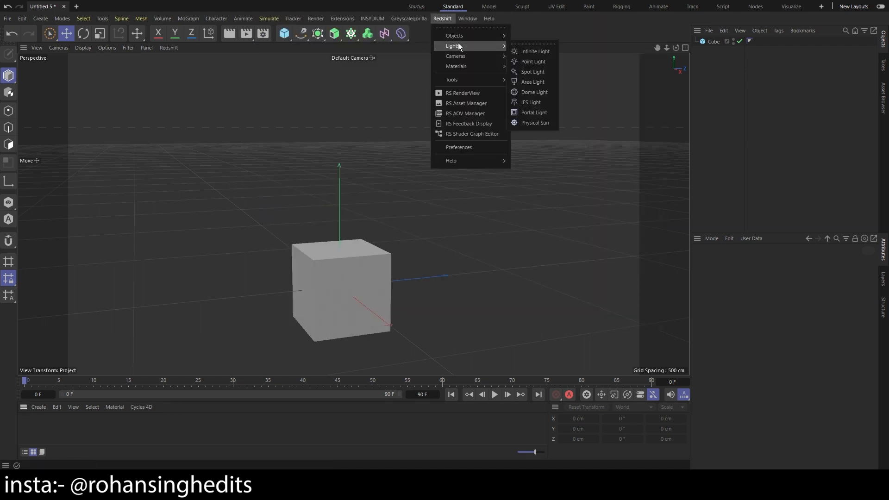
pyautogui.click(467, 94)
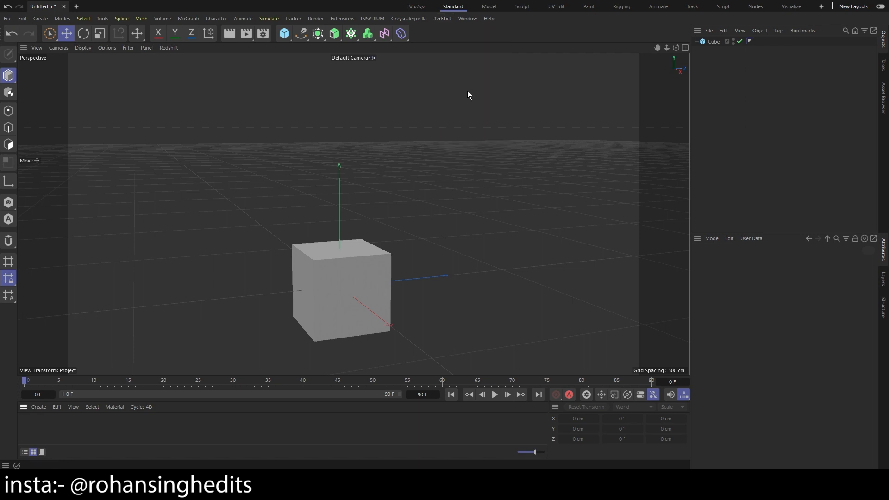
pyautogui.moveTo(425, 4); pyautogui.dragTo(578, 115)
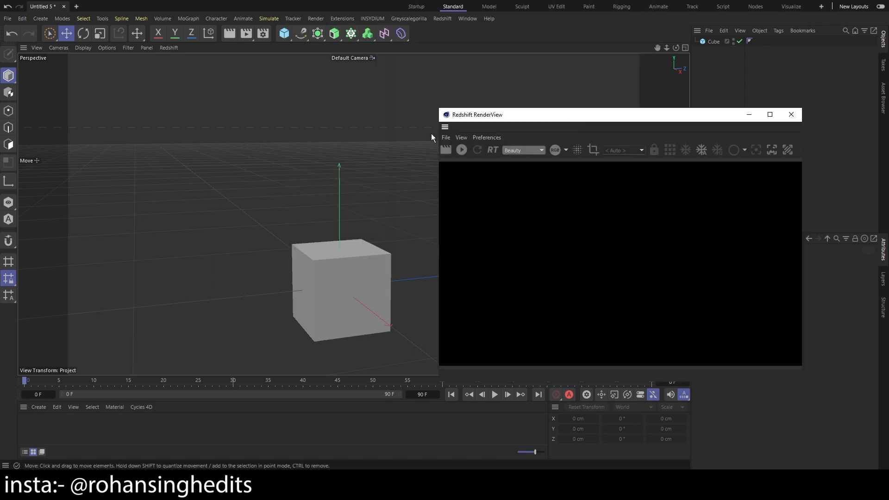
pyautogui.click(487, 138)
pyautogui.click(525, 118)
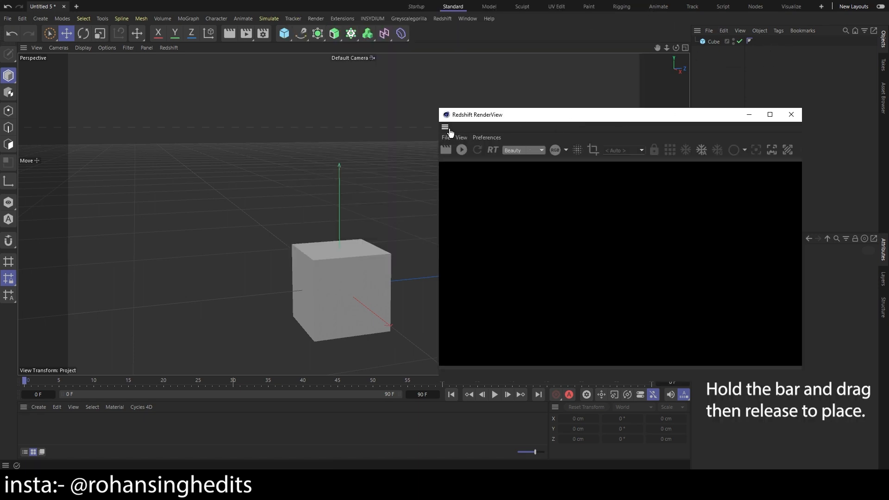
# Dock the Redshift RenderView above the object manager and arrange the Objects and Attributes panels side by side beneath it.
pyautogui.moveTo(527, 121); pyautogui.dragTo(715, 29)
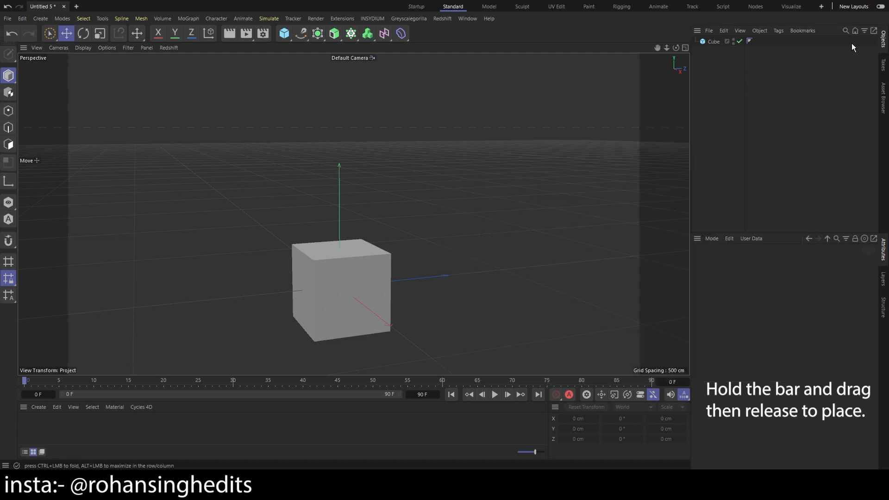
pyautogui.moveTo(698, 182); pyautogui.dragTo(708, 316)
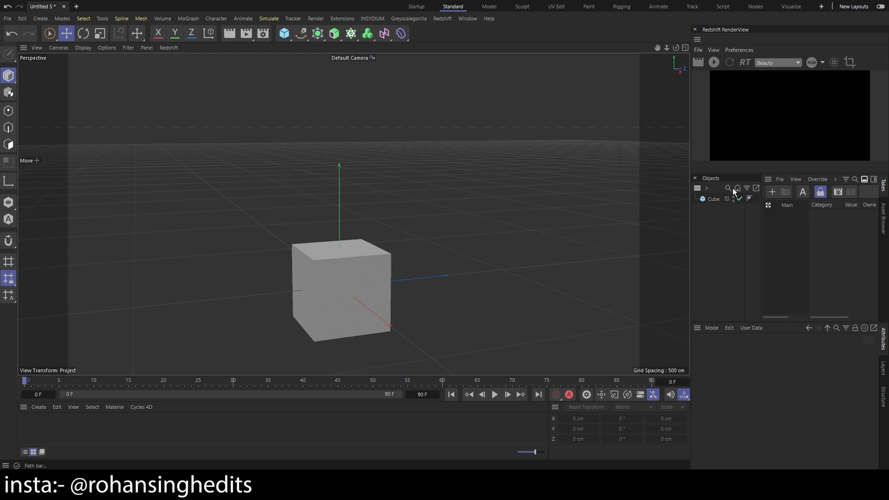
pyautogui.moveTo(701, 201); pyautogui.dragTo(693, 356)
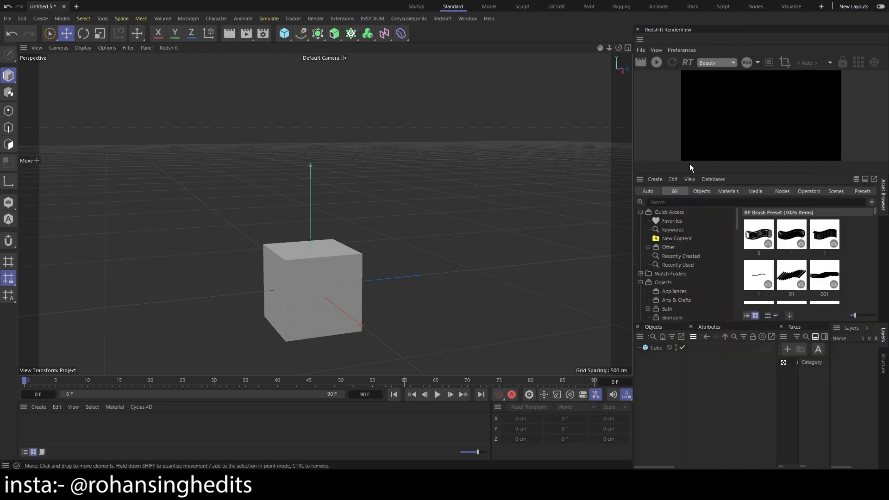
# Undock the Asset Browser from the layout and close its floating window.
pyautogui.click(640, 181)
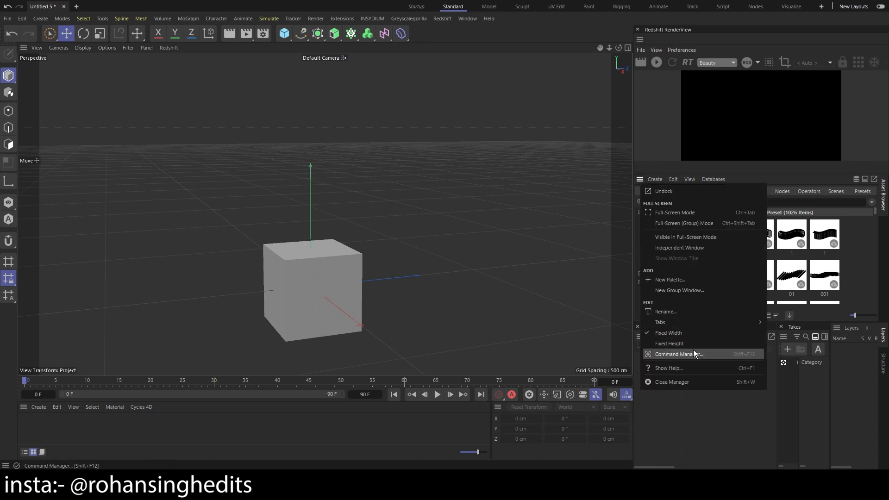
pyautogui.click(674, 193)
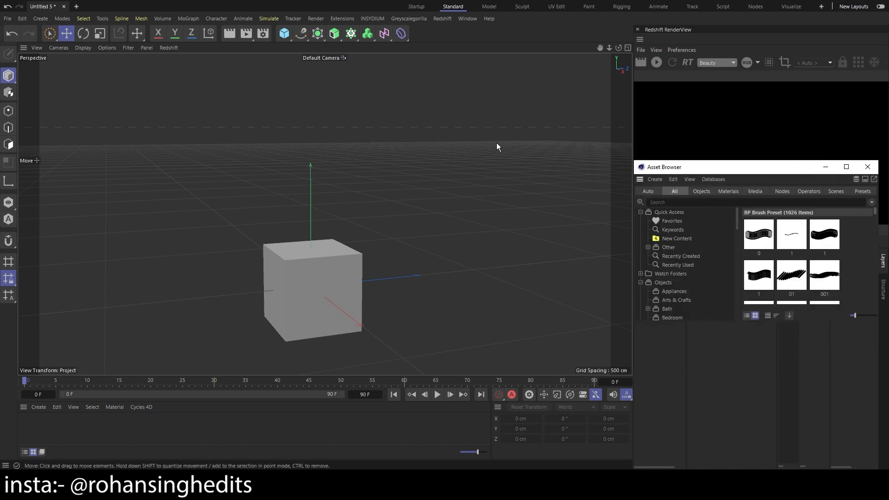
pyautogui.moveTo(690, 165); pyautogui.dragTo(479, 147)
pyautogui.click(659, 149)
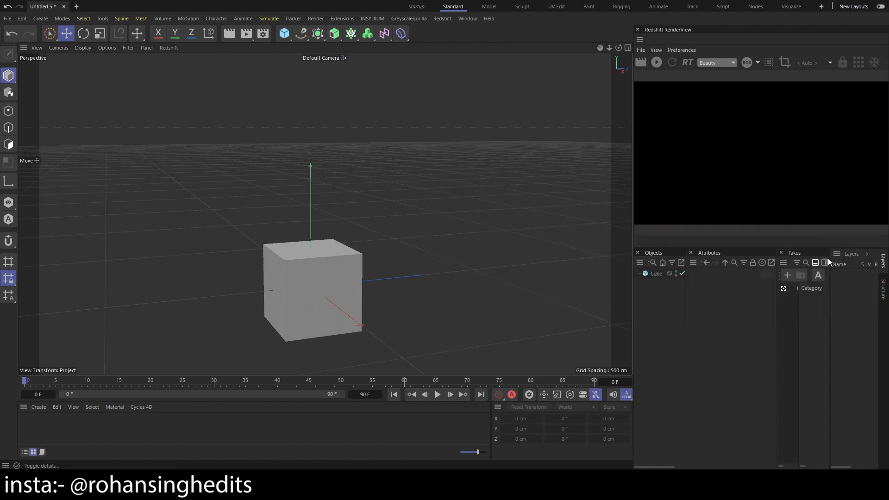
# Close the Takes, Layers and Structure panels and widen the area holding the RenderView, Objects and Attributes.
pyautogui.click(781, 254)
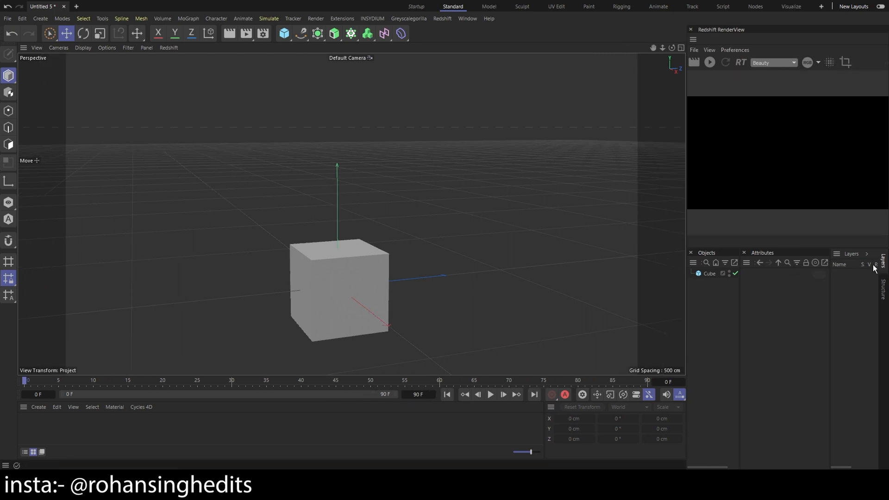
pyautogui.click(836, 254)
pyautogui.click(834, 254)
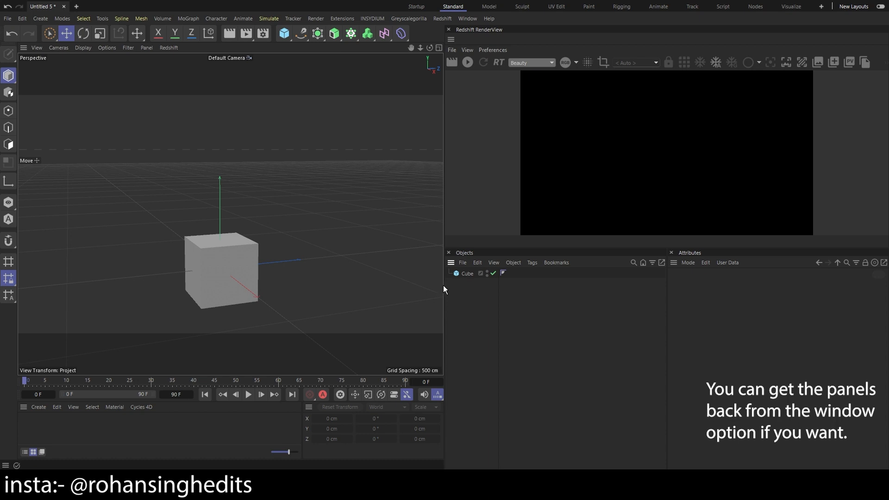
# Select the cube to examine its coordinates in the rearranged layout and check the RenderView preview at a smaller zoom.
pyautogui.click(467, 274)
pyautogui.click(573, 298)
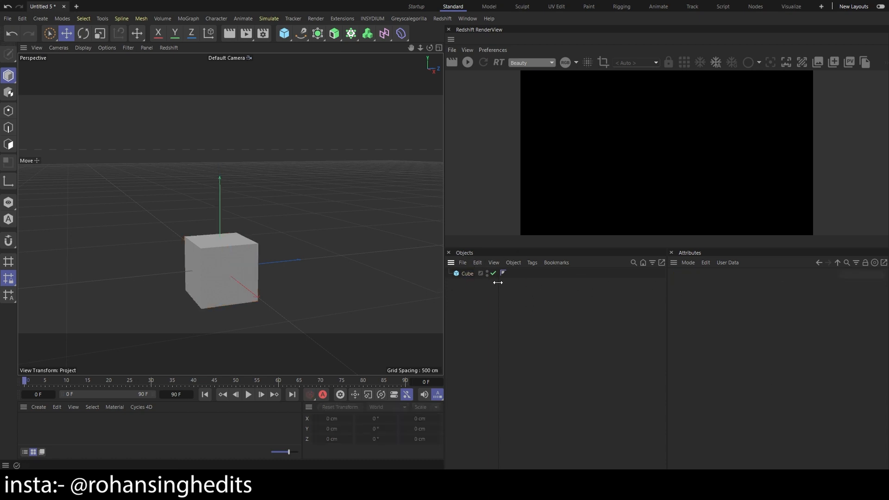
pyautogui.click(467, 273)
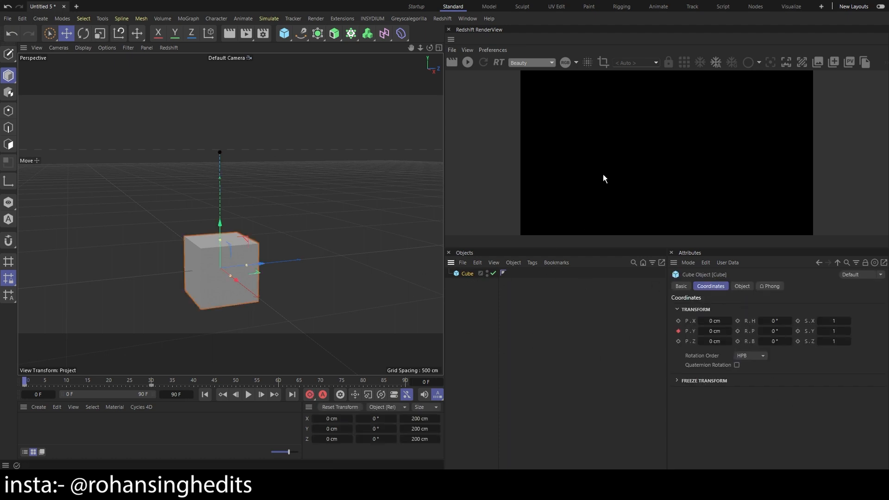
pyautogui.scroll(-2, 602, 173)
pyautogui.scroll(1, 603, 170)
pyautogui.scroll(-1, 538, 123)
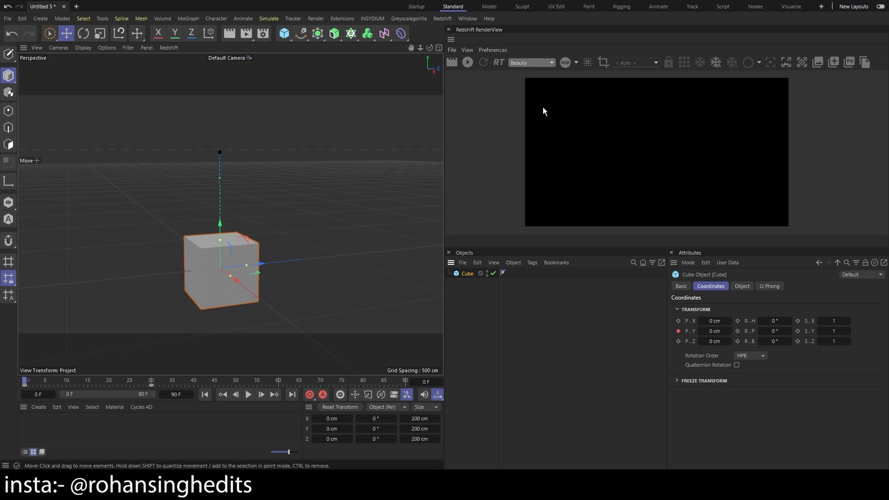
# Look at the options for saving the customized layout as a file, and leave without saving it.
pyautogui.click(822, 7)
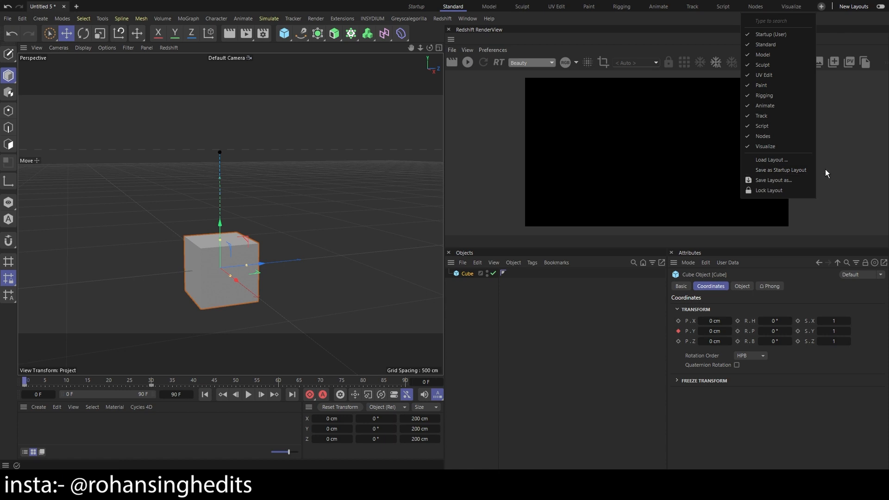
pyautogui.click(775, 182)
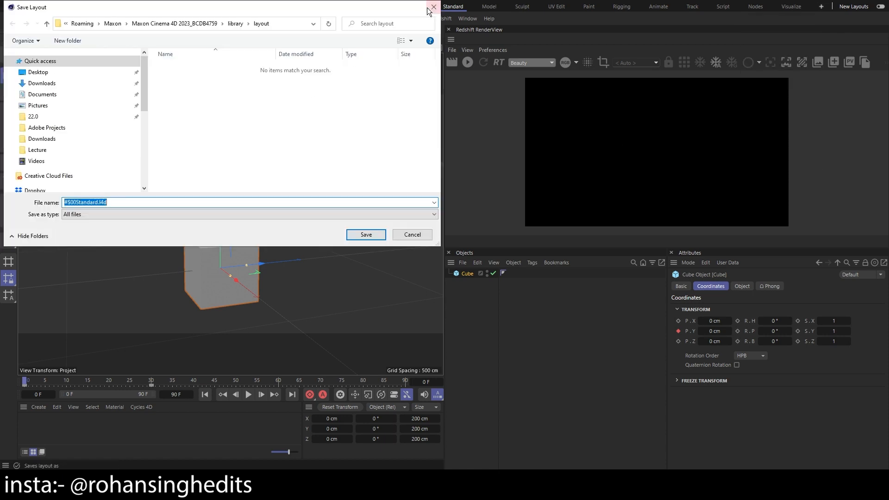
pyautogui.click(430, 8)
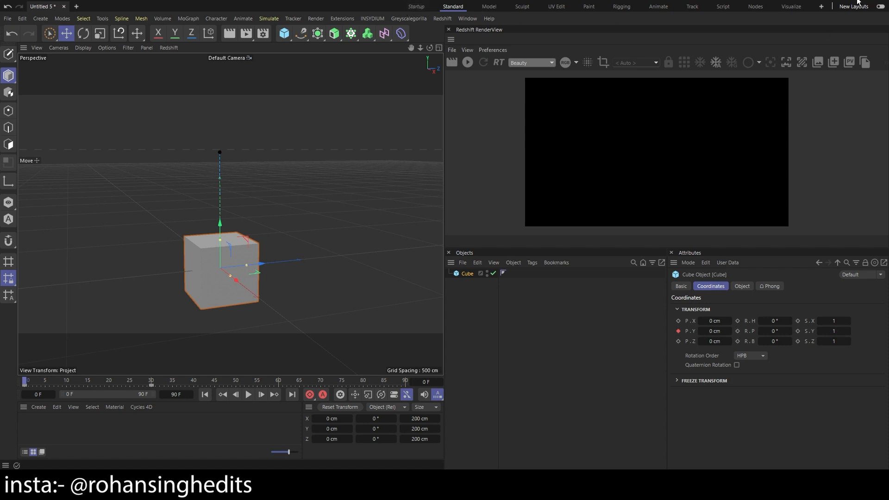
pyautogui.click(822, 6)
pyautogui.rightClick(239, 195)
pyautogui.click(421, 186)
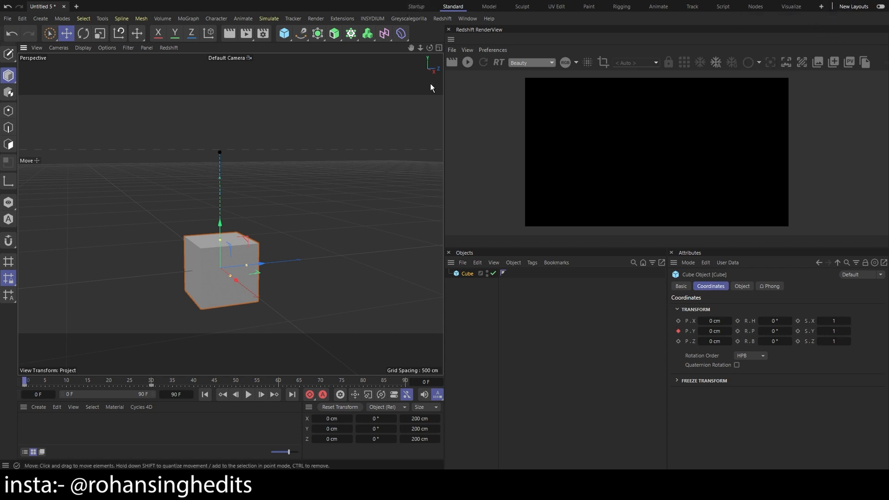
# Reload the Standard layout and frame the cube in the perspective view from a higher angle.
pyautogui.click(453, 7)
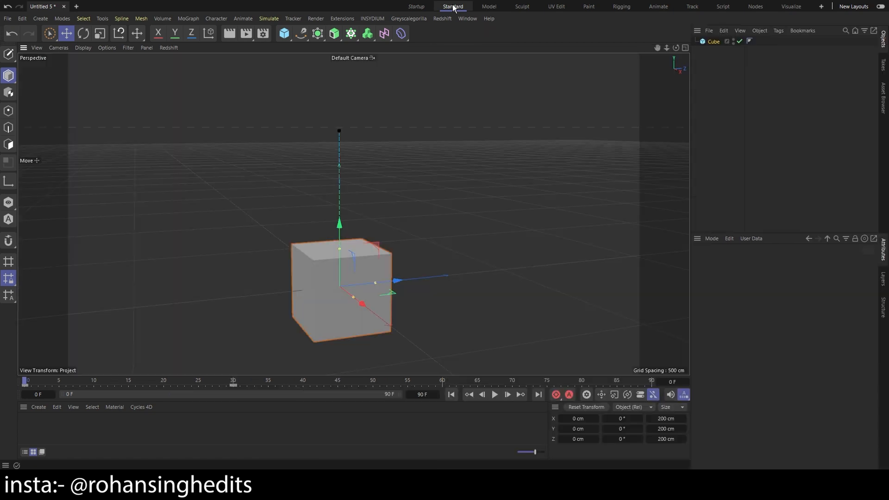
pyautogui.middleClick(501, 293)
pyautogui.middleClick(340, 205)
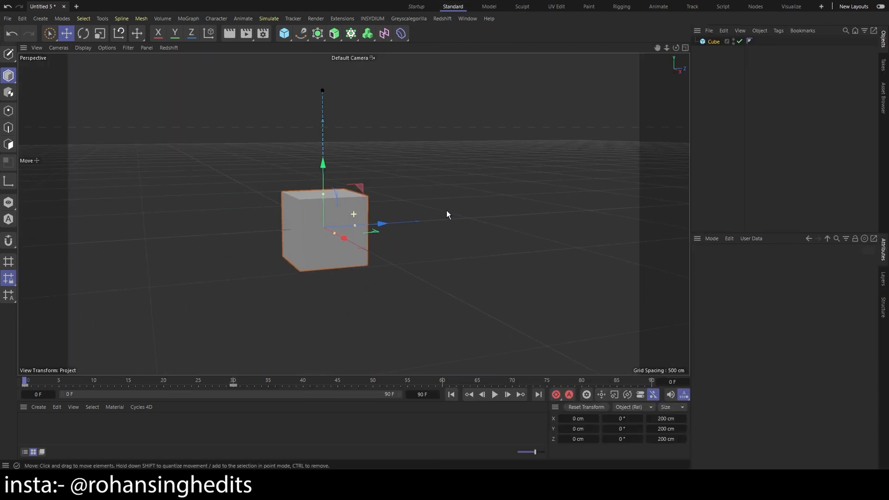
pyautogui.keyDown('alt'); pyautogui.moveTo(455, 276); pyautogui.dragTo(363, 319); pyautogui.keyUp('alt')
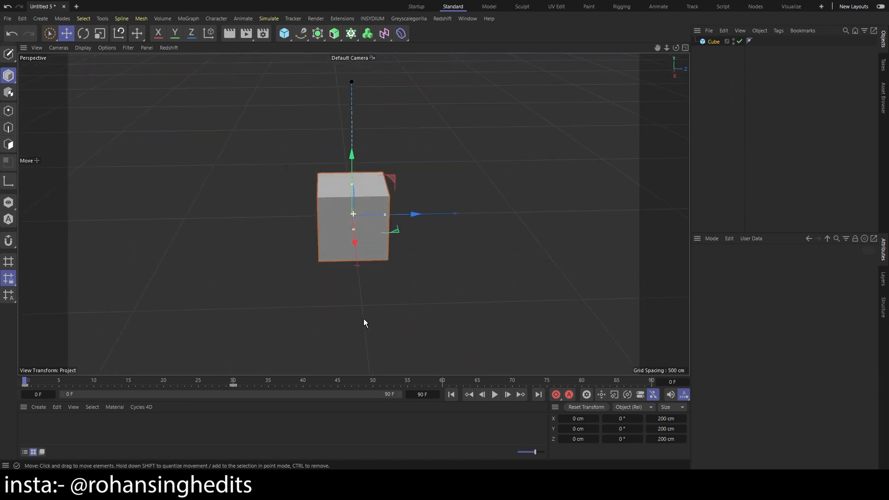
# Add a new cube, delete the old animated one, and make the new cube editable.
pyautogui.click(284, 35)
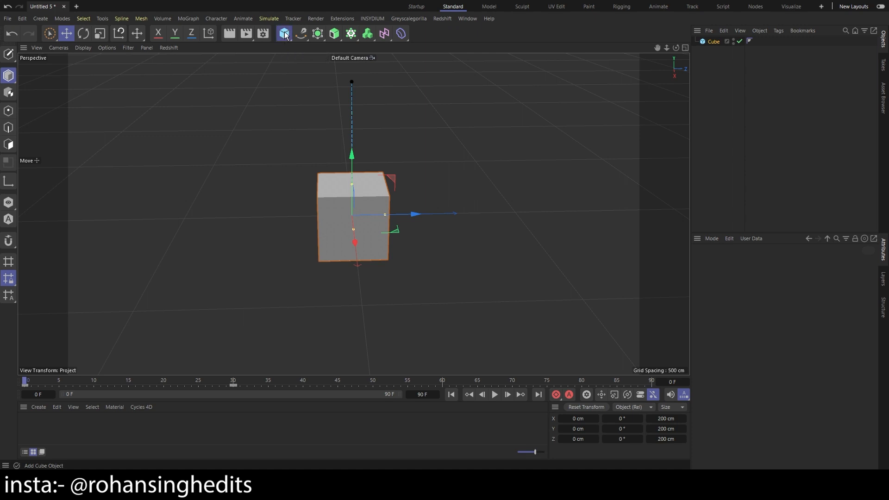
pyautogui.moveTo(700, 76); pyautogui.dragTo(718, 48)
pyautogui.press('Delete')
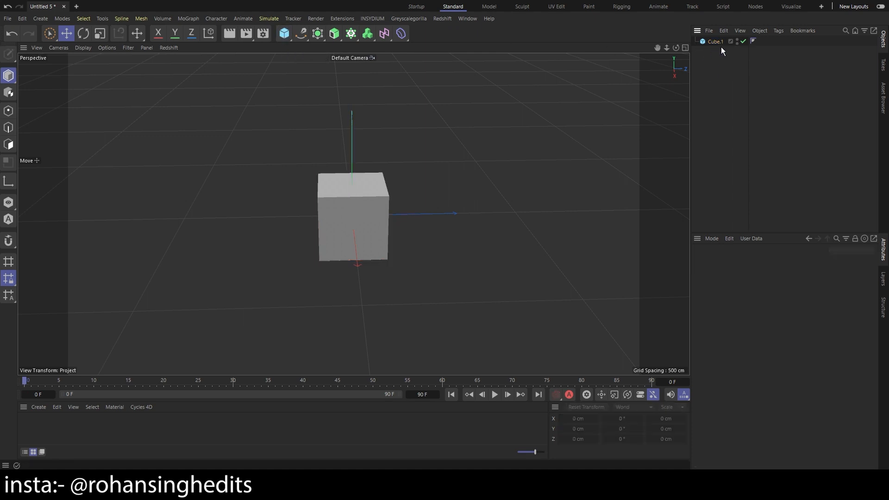
pyautogui.click(720, 40)
pyautogui.press('c')
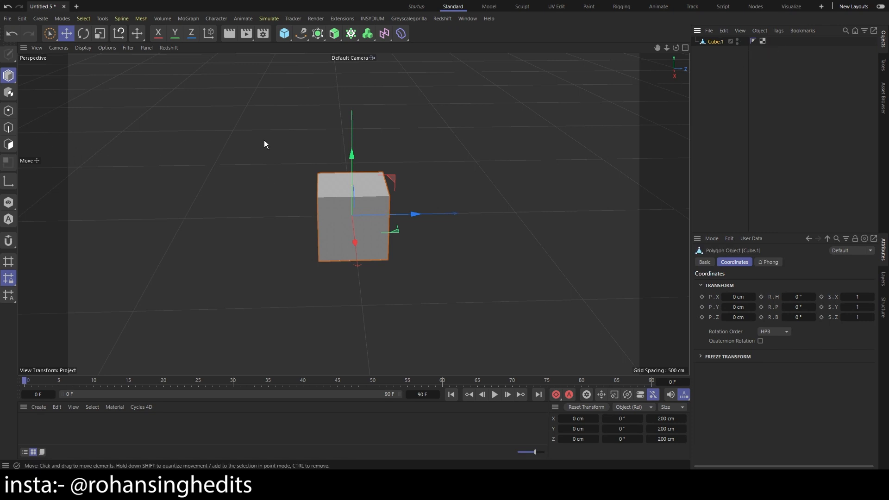
# Switch the editable cube to Polygons mode and browse the available modeling commands without applying one.
pyautogui.click(9, 144)
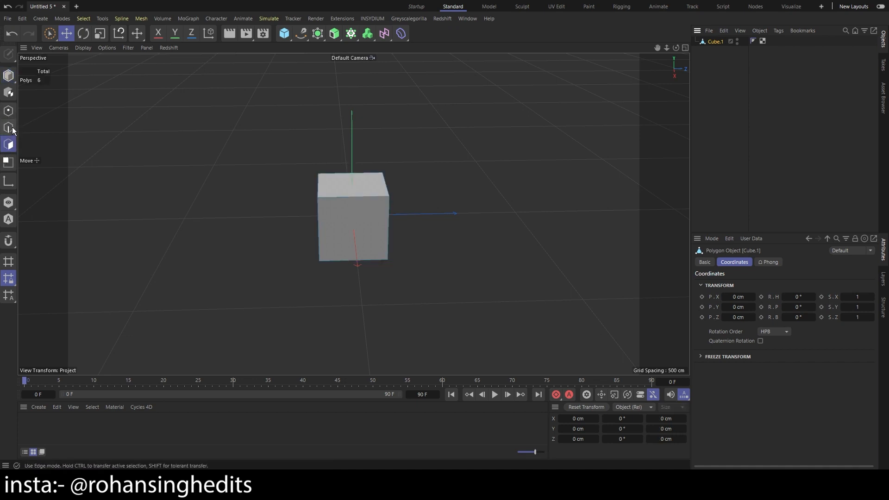
pyautogui.click(11, 125)
pyautogui.click(8, 144)
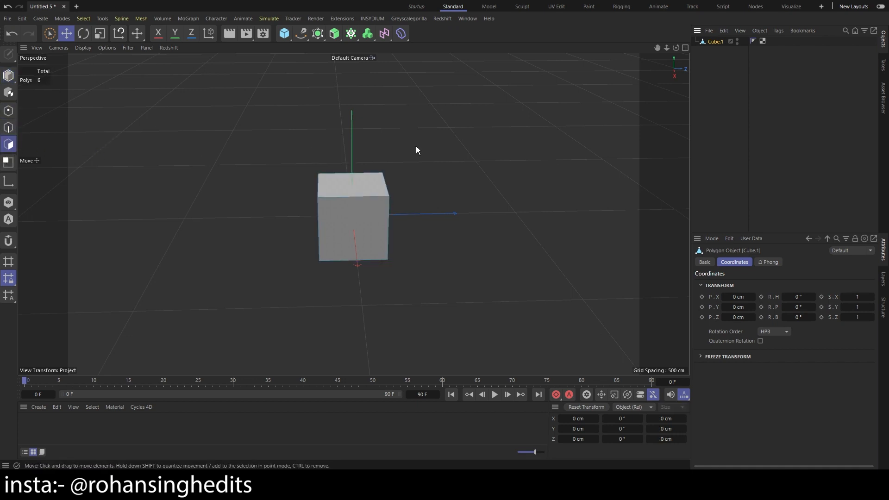
pyautogui.rightClick(420, 109)
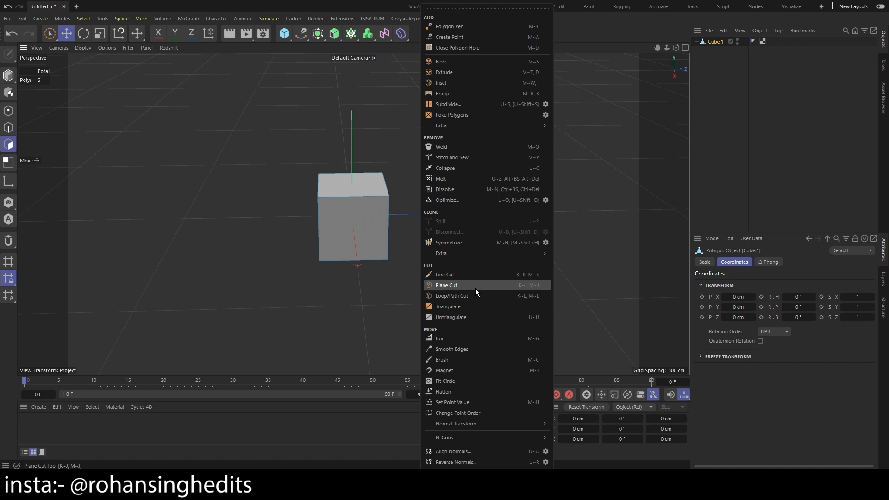
pyautogui.click(594, 215)
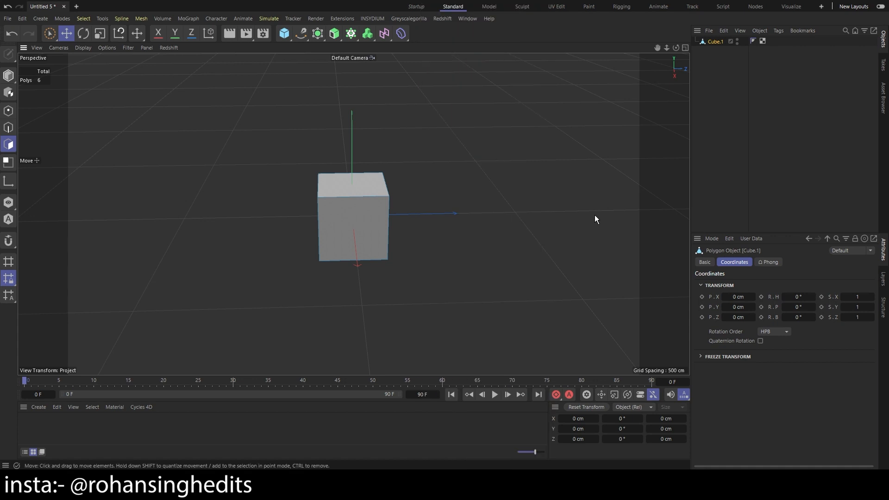